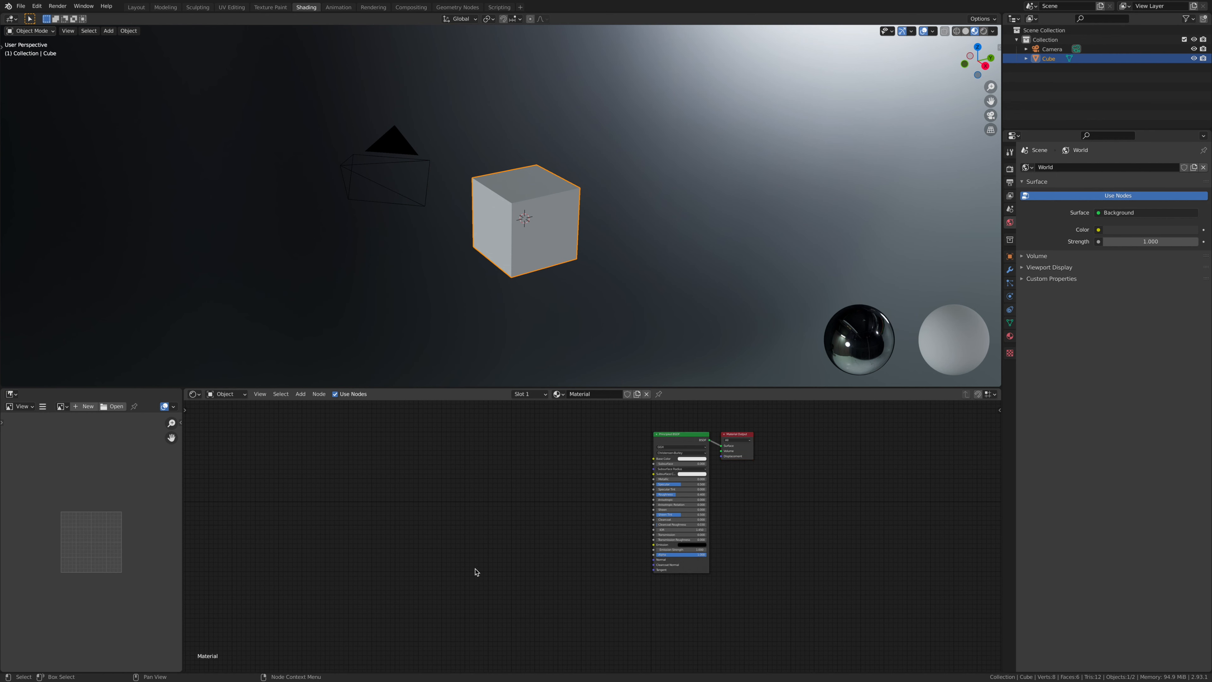
Add a Mix Shader node to the cube's material and place a duplicate of it nearby.
key(shift+a)
click(476, 570)
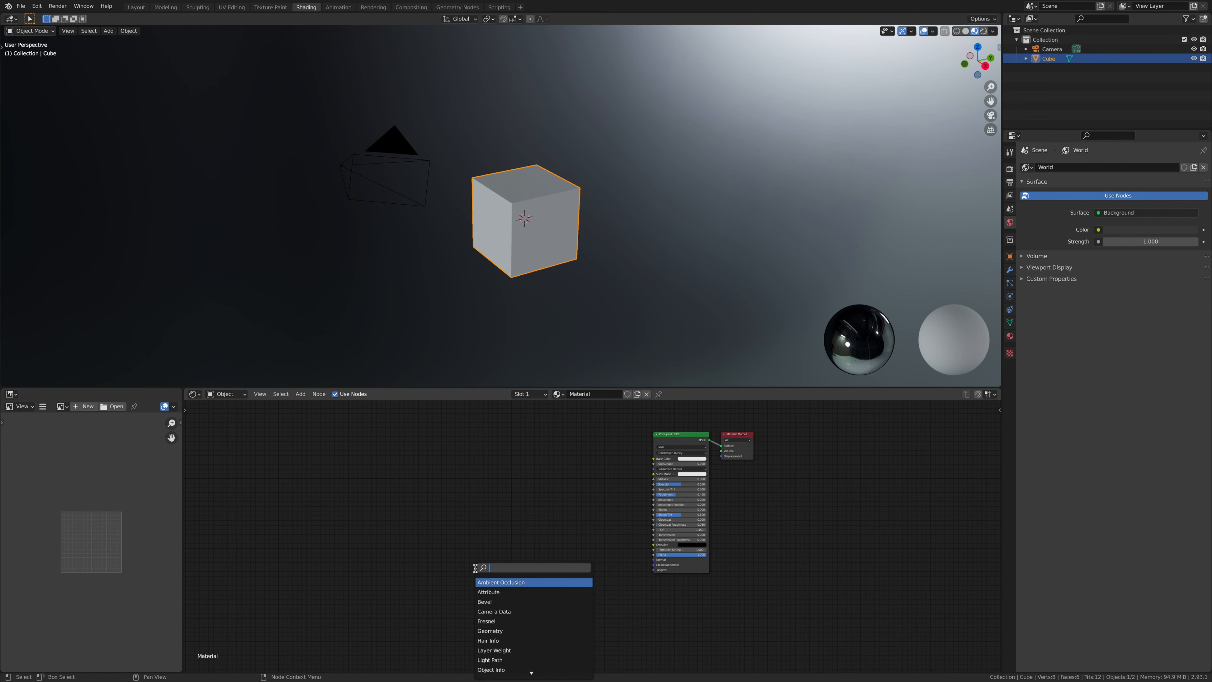
text(mix)
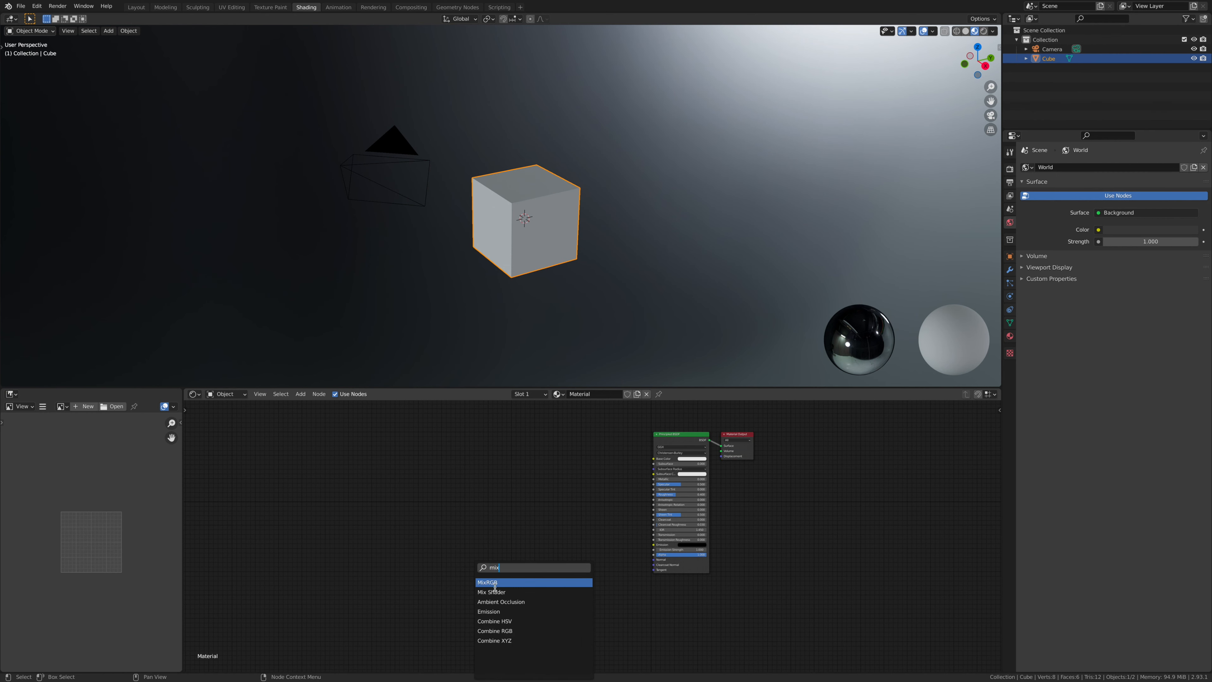
click(491, 593)
key(shift+d)
click(535, 486)
Delete the default Principled BSDF and chain the lower Mix Shader through the upper one's second Shader input to the Material Output's Surface.
right_click(677, 441)
click(677, 439)
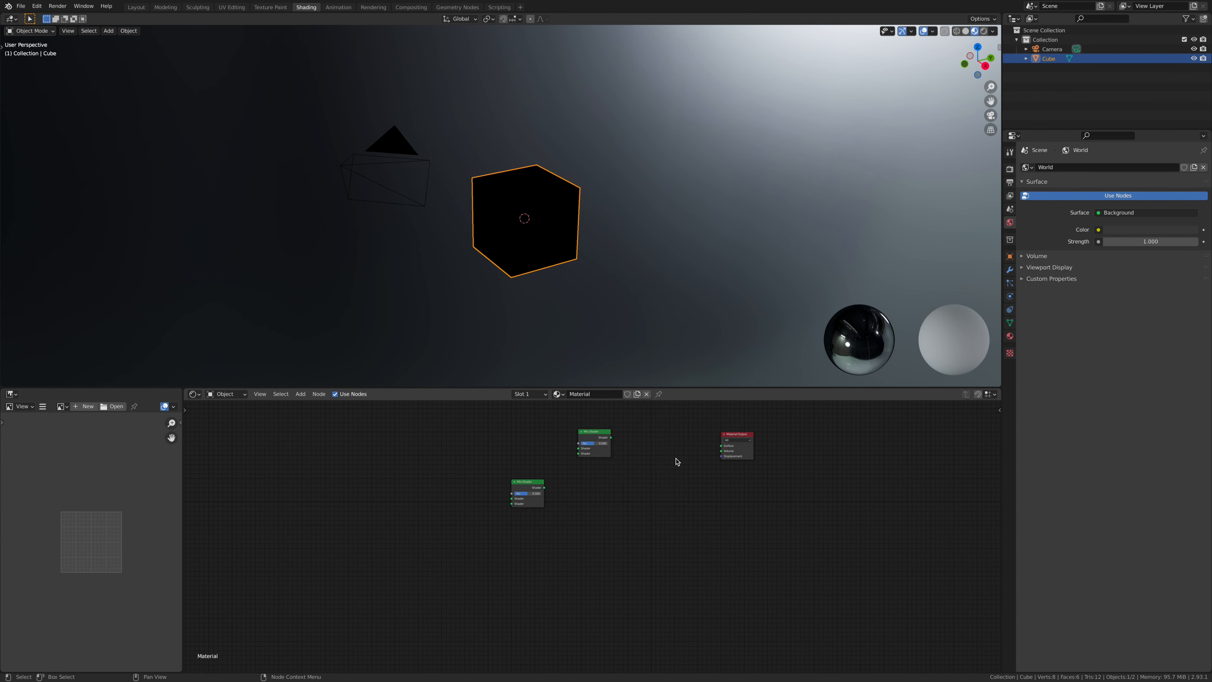
drag(612, 438, 722, 449)
drag(546, 489, 581, 458)
Add a Principled BSDF below the Mix Shaders and connect it to the lower Mix Shader's second Shader input.
middle_drag(518, 582, 569, 555)
key(shift+a)
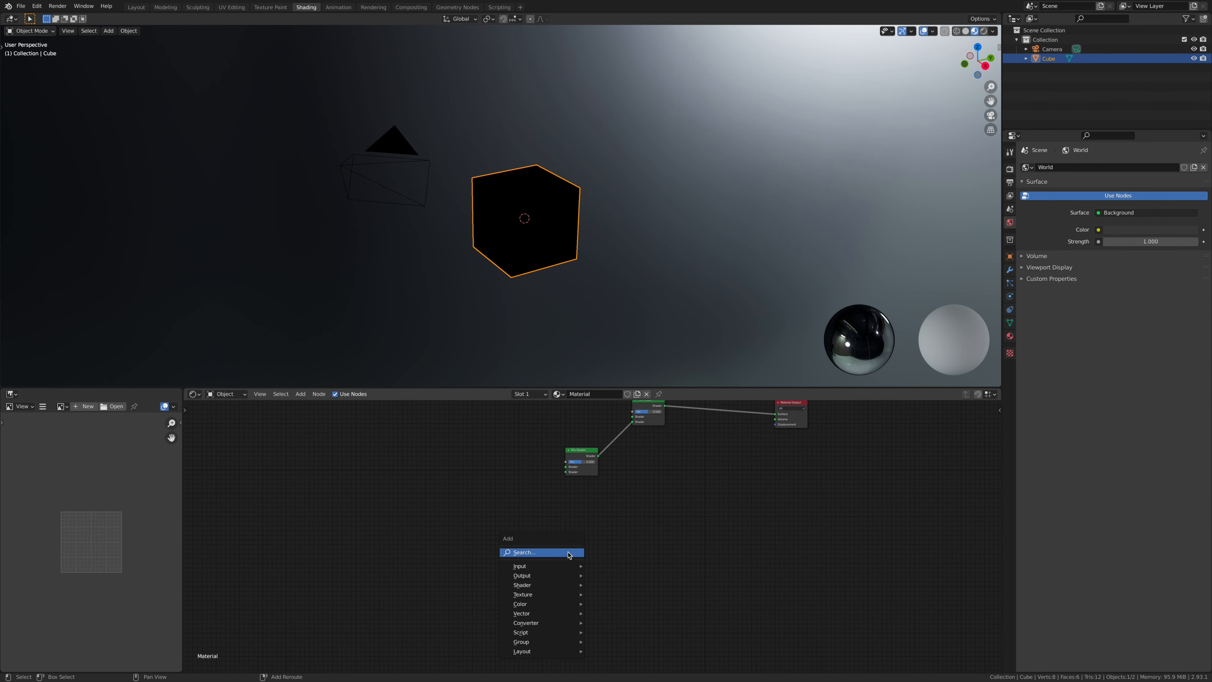
text(prin)
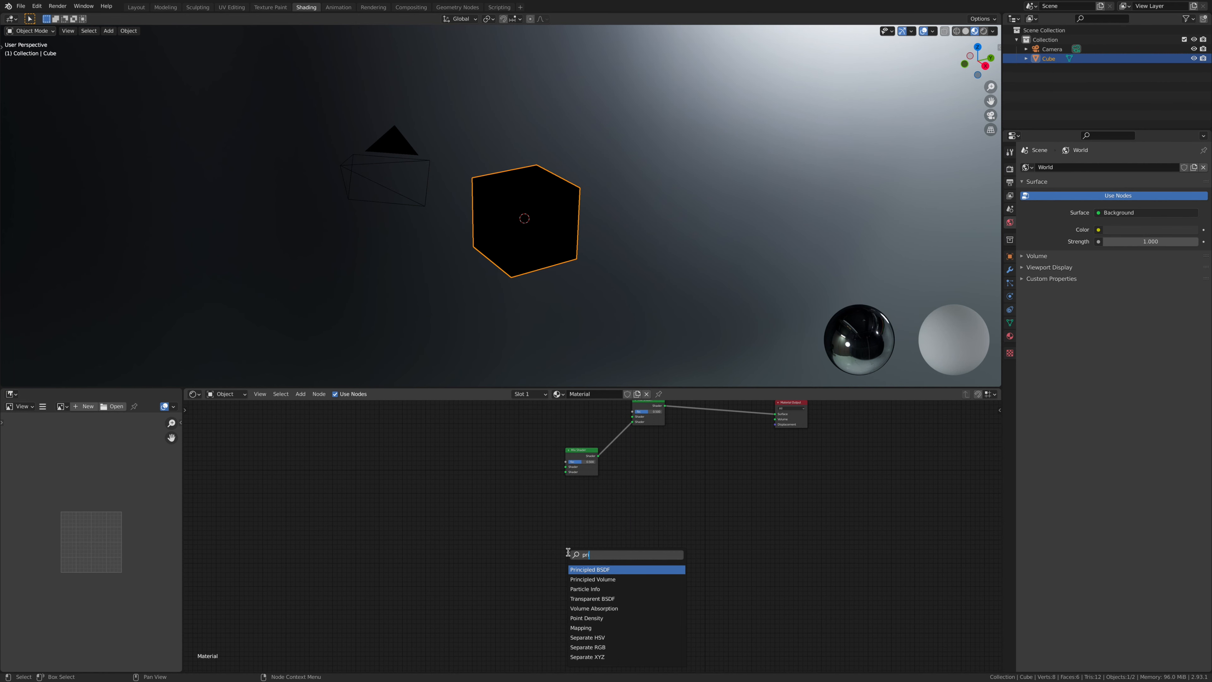
click(608, 568)
click(547, 521)
middle_drag(550, 519, 556, 537)
drag(568, 532, 571, 491)
Add an Emission node and connect it to the lower Mix Shader's first Shader input.
key(shift+a)
text(em)
click(518, 530)
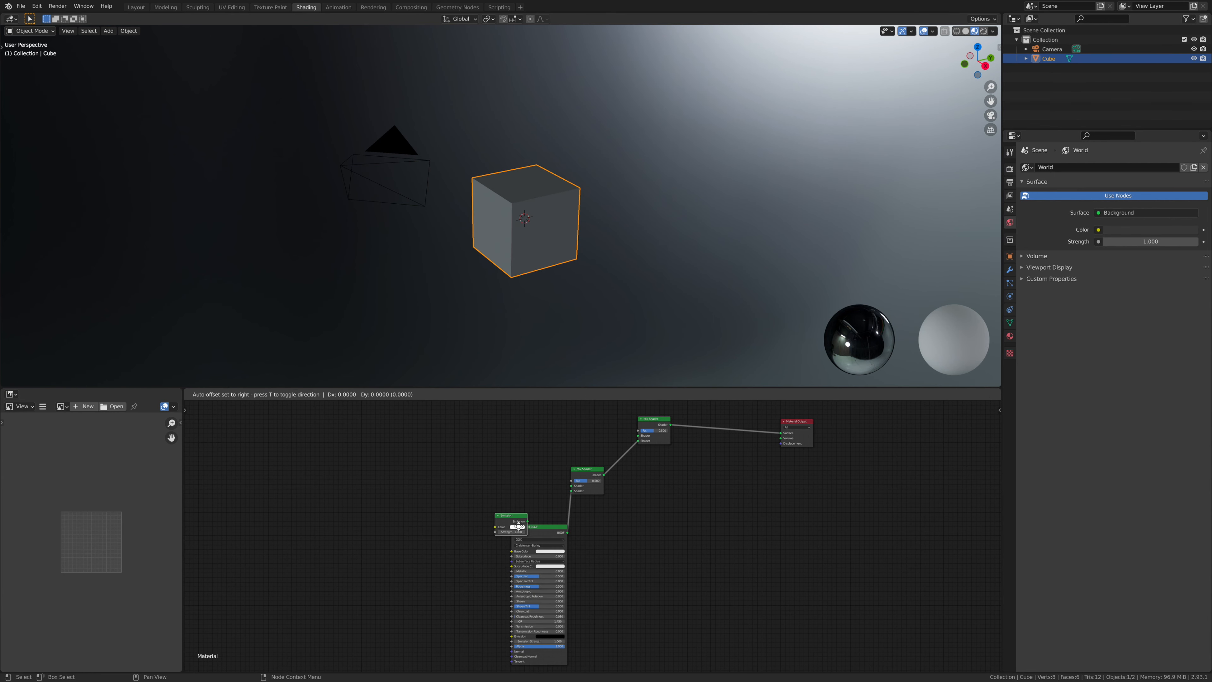
click(468, 485)
drag(477, 482, 572, 485)
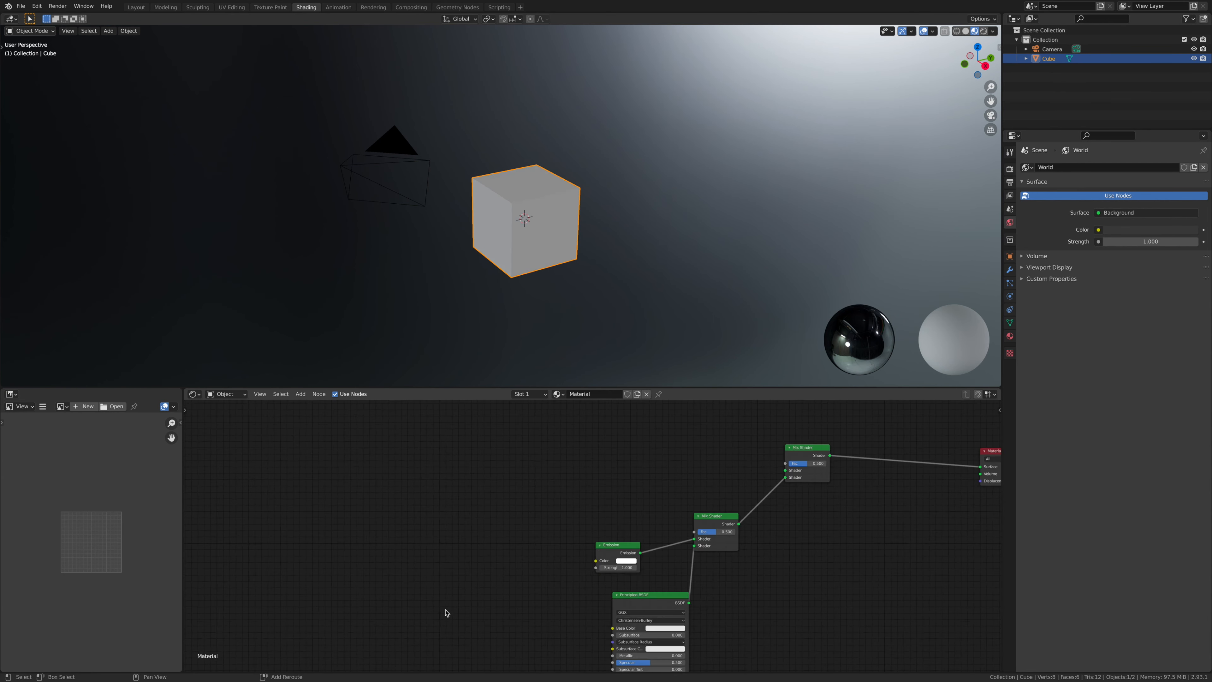
Add a ColorRamp node beside the shaders and connect its Color output to the Fac inputs of both Mix Shaders.
key(shift+a)
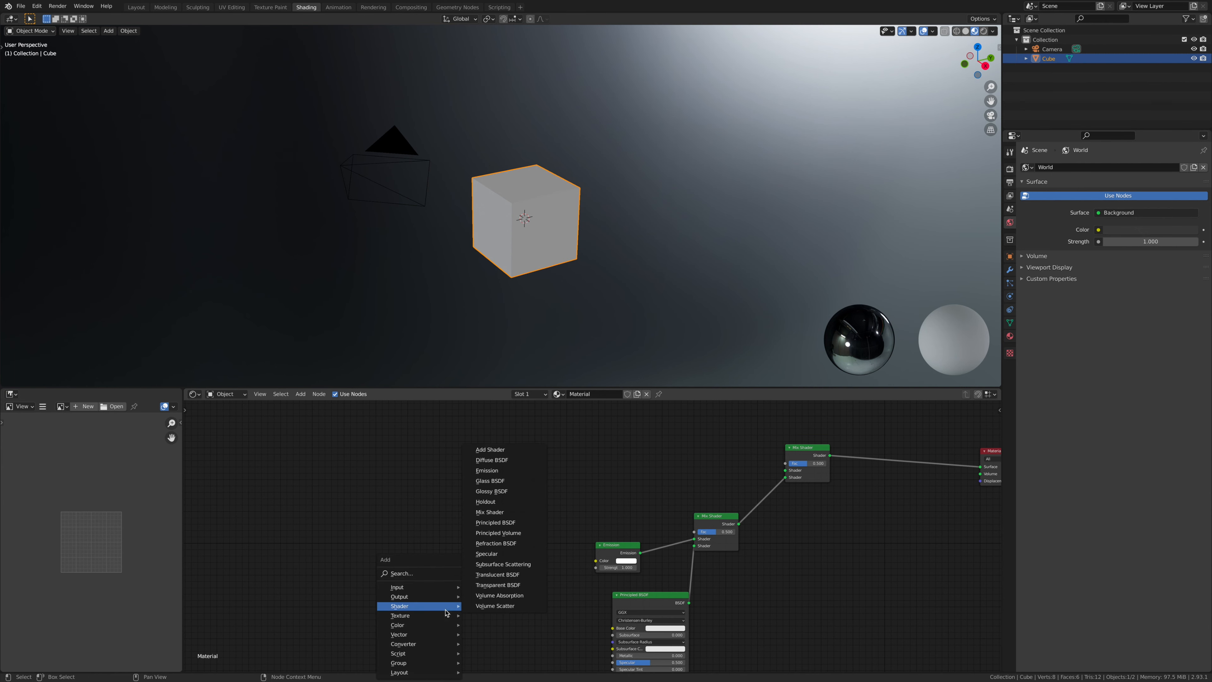
click(413, 572)
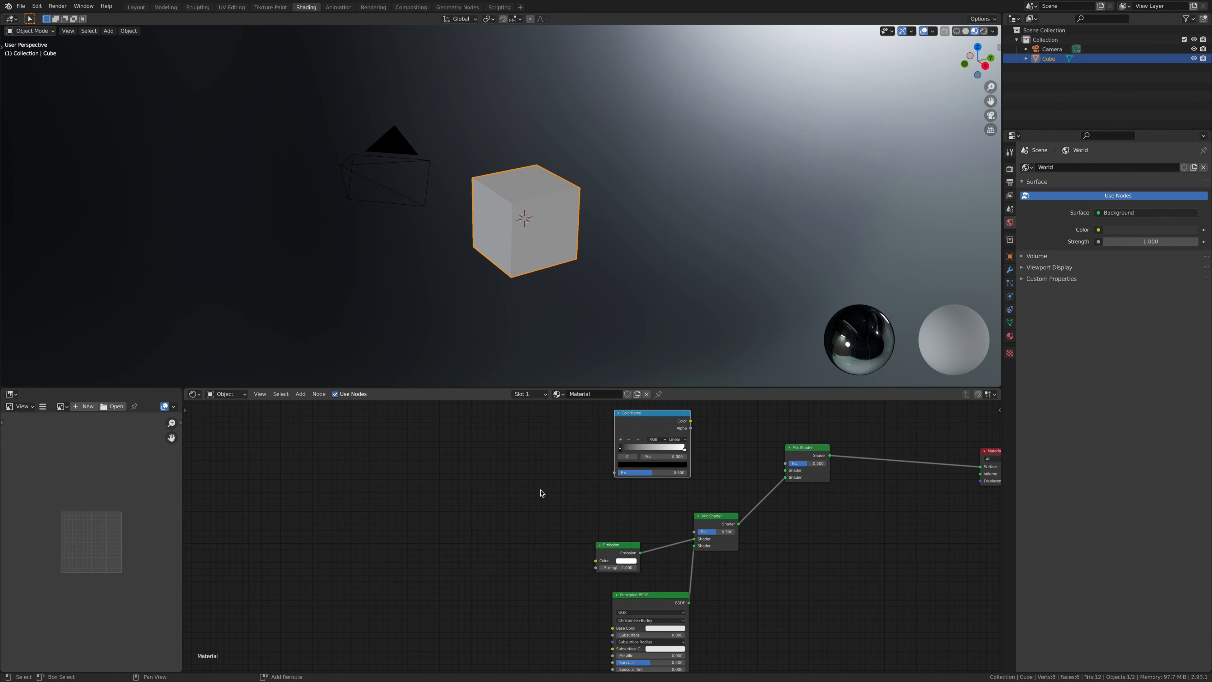
middle_drag(542, 494, 458, 564)
drag(584, 505, 701, 535)
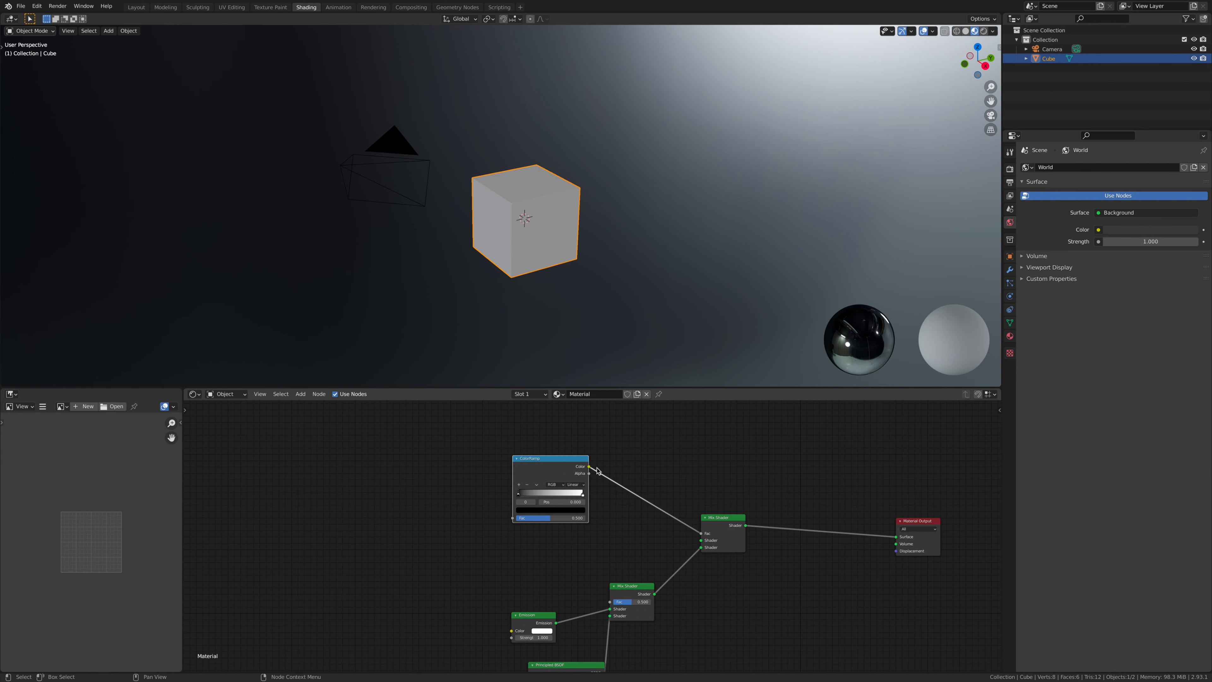
drag(590, 467, 611, 602)
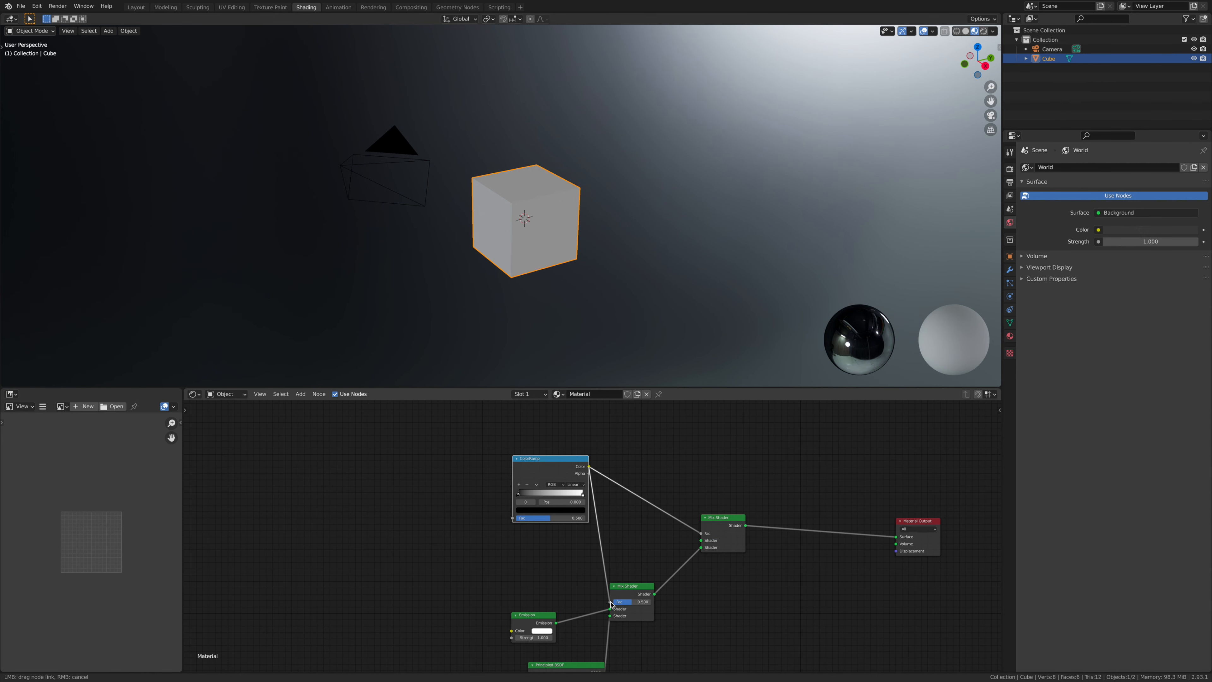
middle_drag(708, 636, 685, 589)
drag(512, 407, 465, 407)
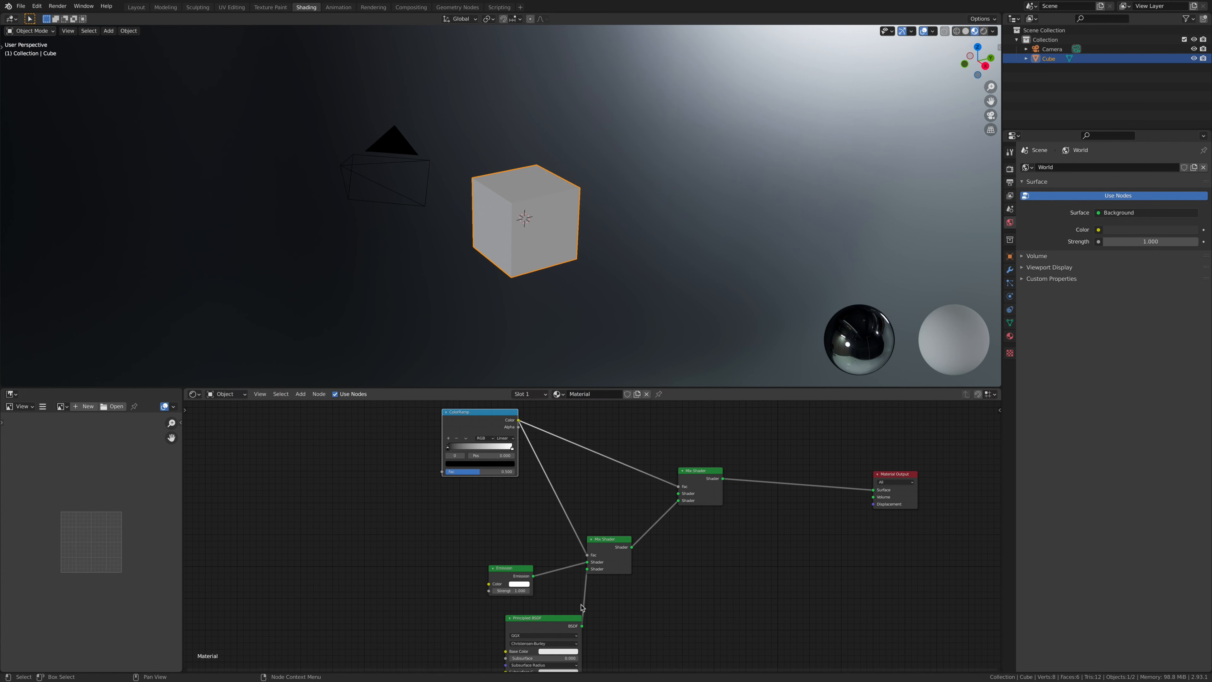
Add a Transparent BSDF node and connect it to the first Shader input of the upper Mix Shader.
key(shift+a)
click(575, 488)
text(tran)
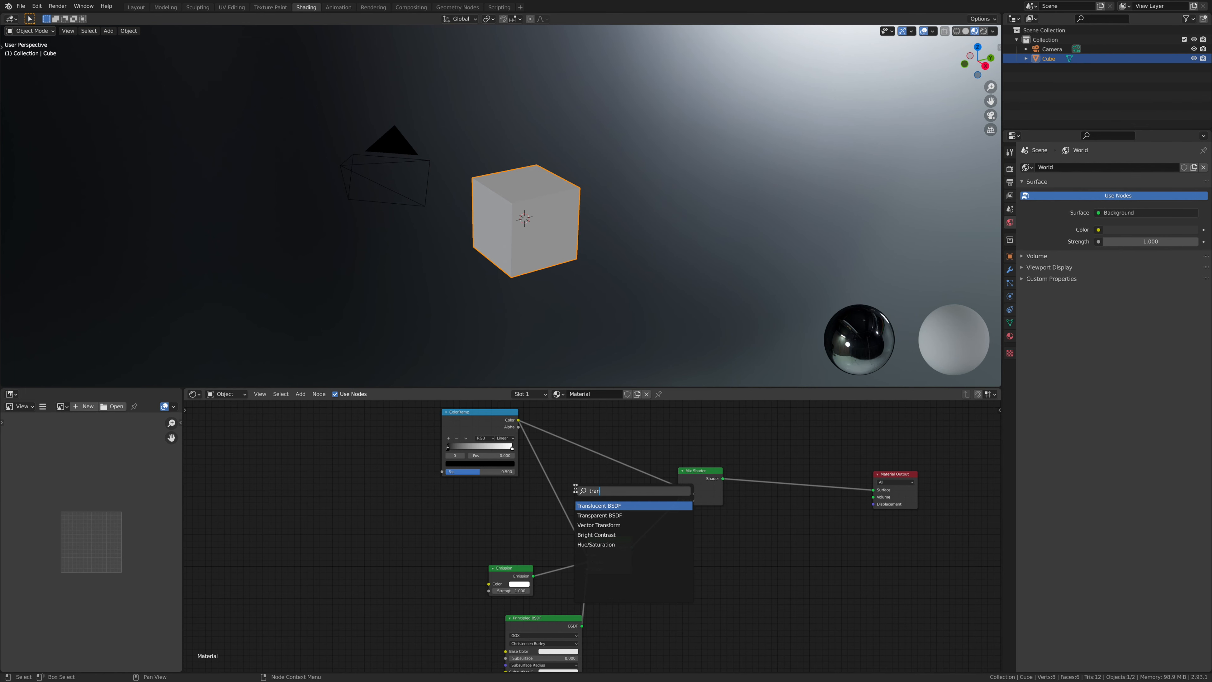
click(609, 512)
click(611, 503)
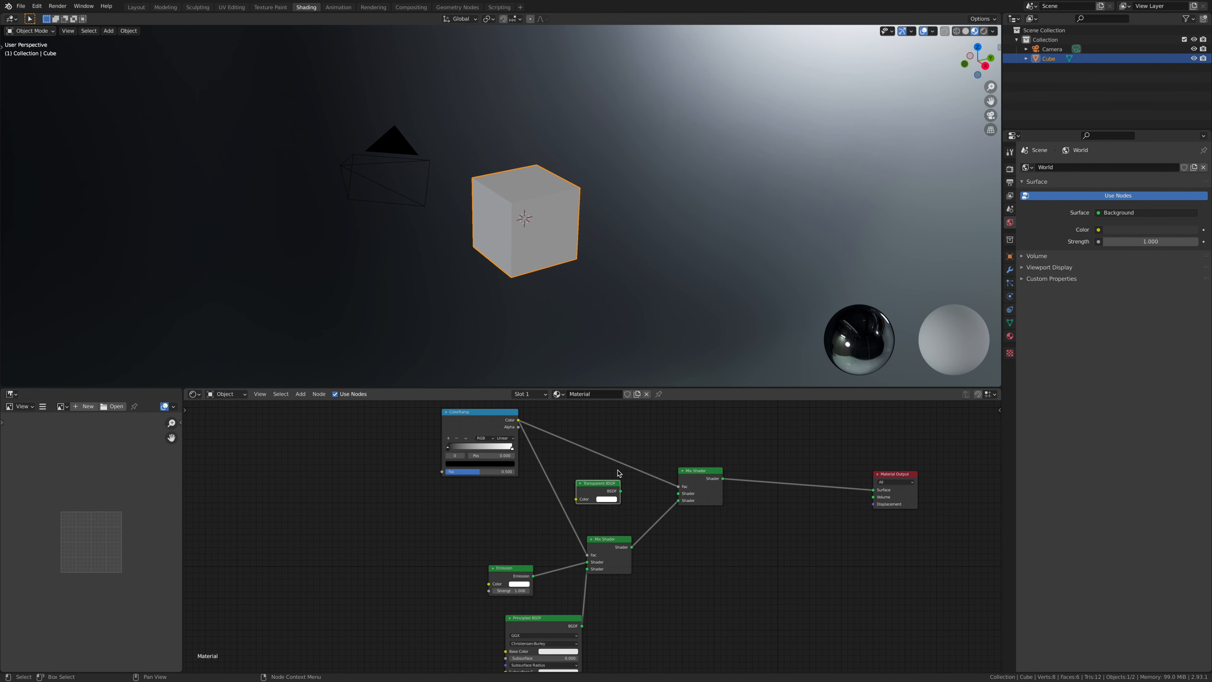
drag(677, 494, 620, 491)
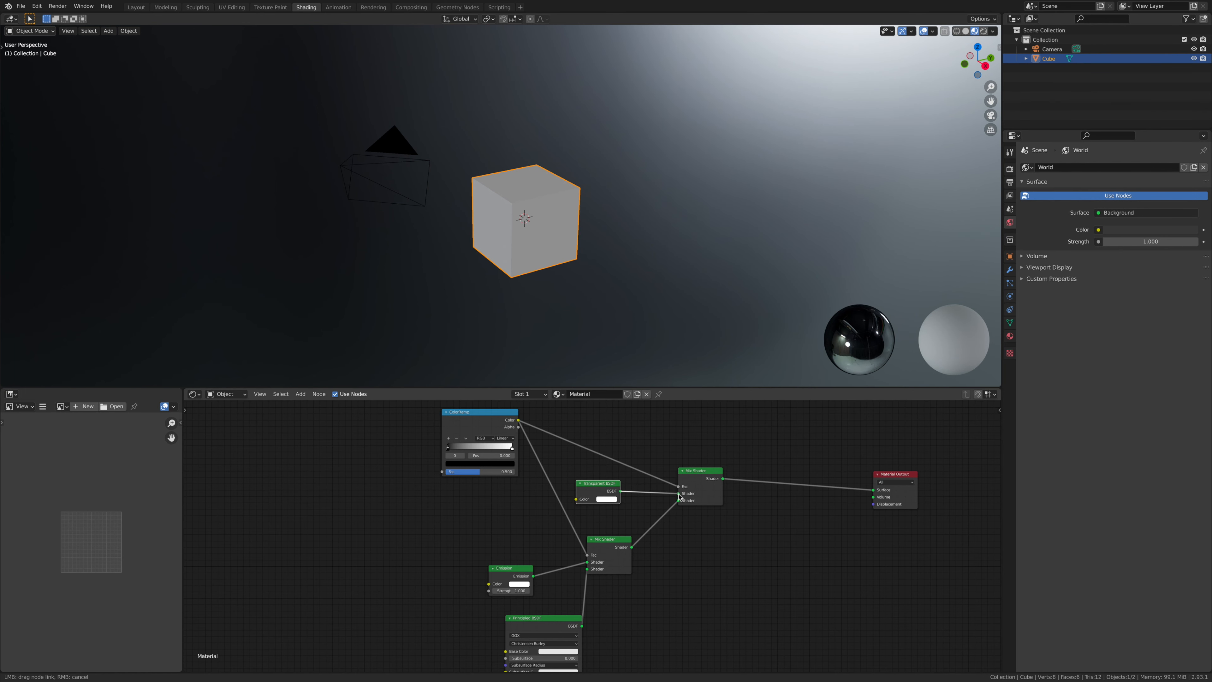
Add a MixRGB node before the ColorRamp and connect its Color output to the ColorRamp's Fac input.
middle_drag(333, 486, 513, 523)
key(shift+a)
click(513, 522)
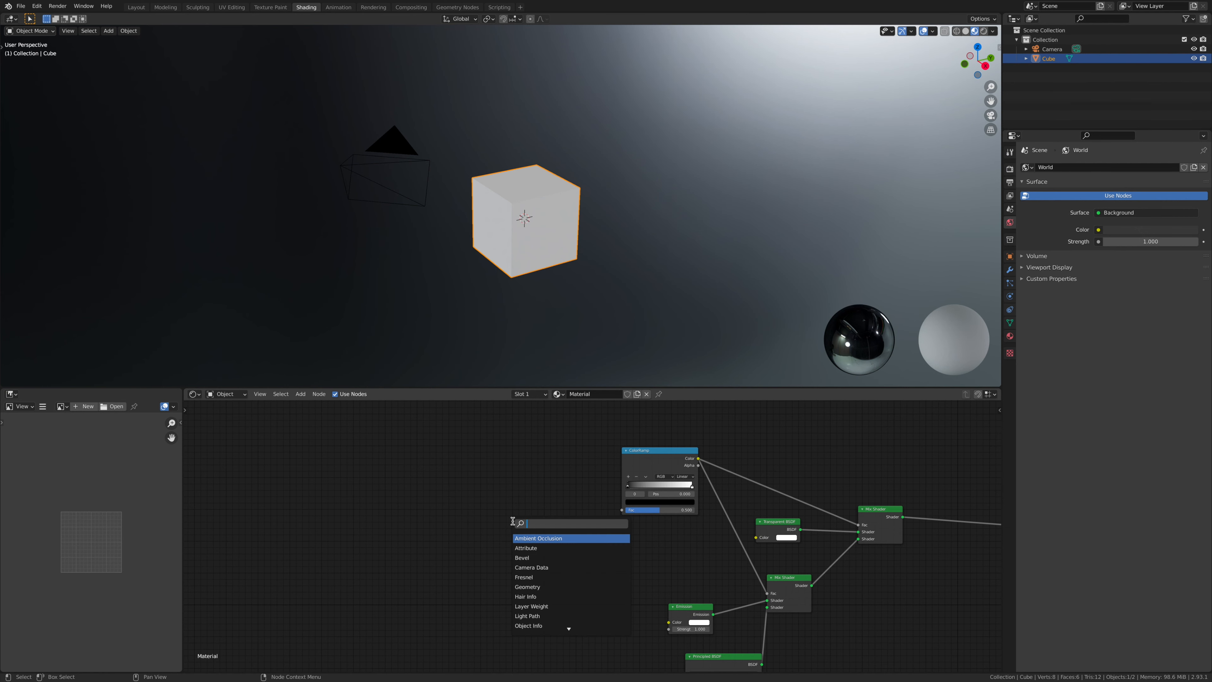
text(mix)
key(Return)
drag(560, 448, 622, 510)
middle_drag(396, 551, 550, 575)
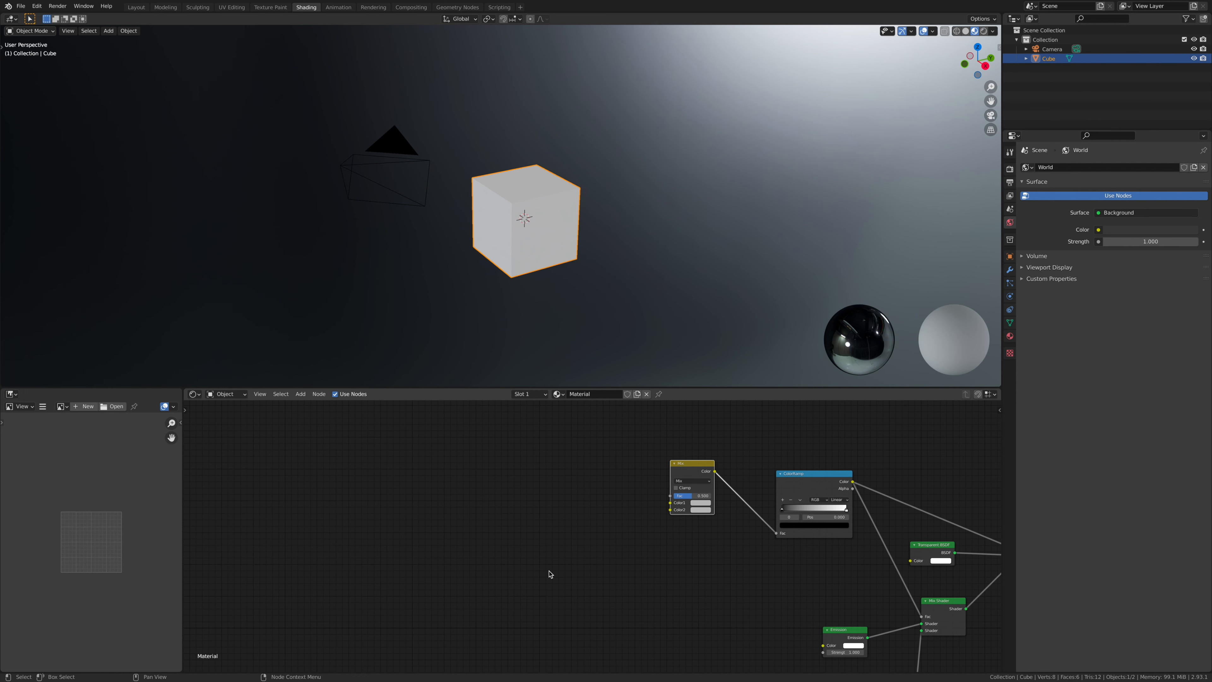
Search the add-ons in the preferences for "node" to check the Node Wrangler add-on, and close the preferences.
click(37, 7)
click(51, 142)
click(258, 54)
text(node)
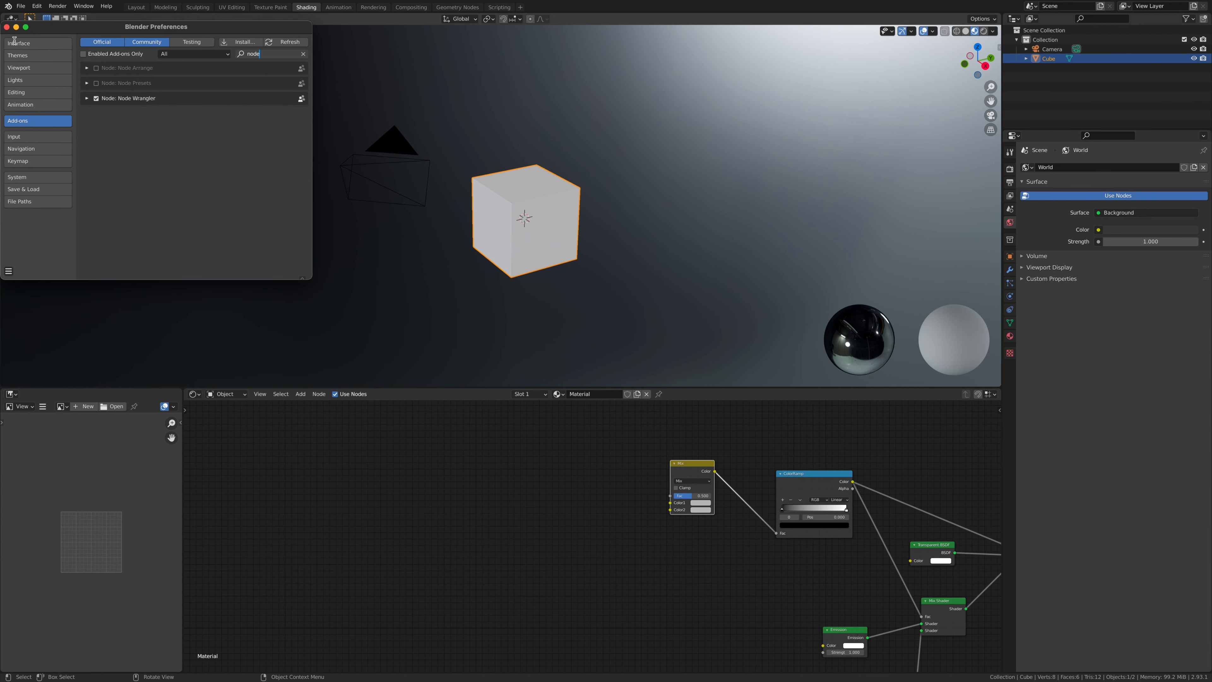
click(6, 27)
Add a Noise Texture node and place it ahead of the MixRGB node.
key(shift+a)
click(488, 543)
text(noise)
key(Return)
click(511, 419)
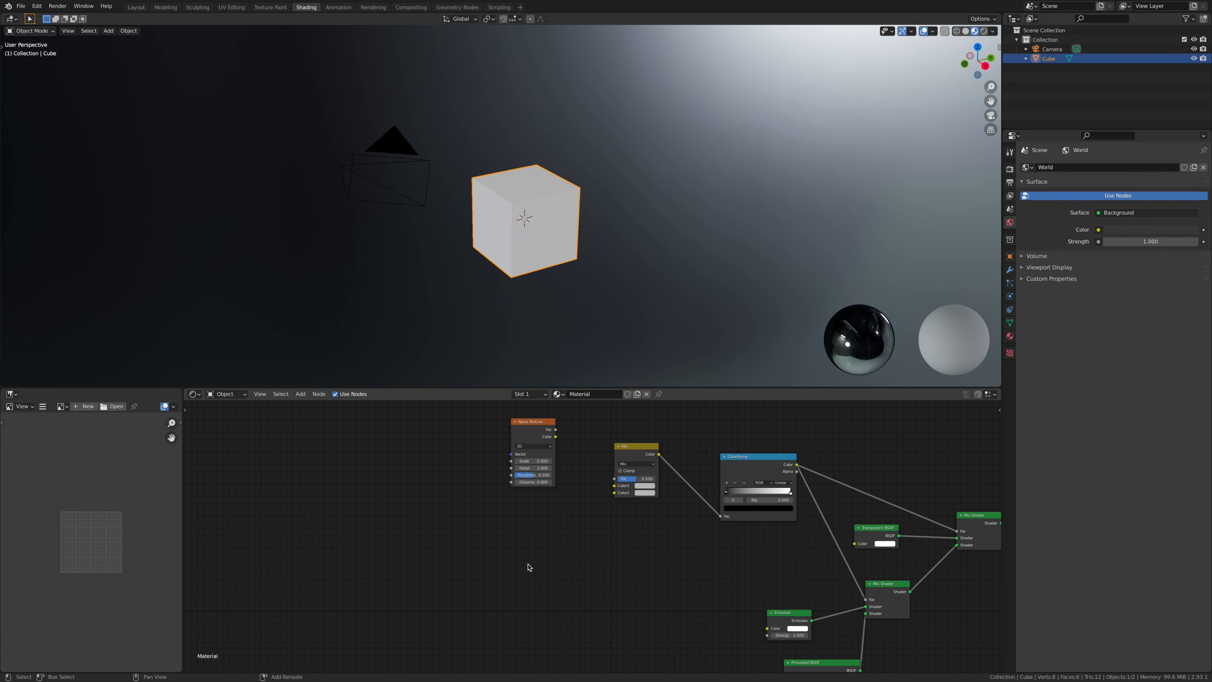
Add a Gradient Texture below the Noise Texture, connecting the gradient's Color to the MixRGB node's Color2 and the noise's Color to Color1.
key(shift+a)
click(529, 564)
text(gradient)
key(Return)
click(515, 511)
drag(536, 518, 614, 493)
mouse_move(556, 437)
mouse_down()
mouse_move(576, 431)
mouse_move(613, 486)
mouse_up()
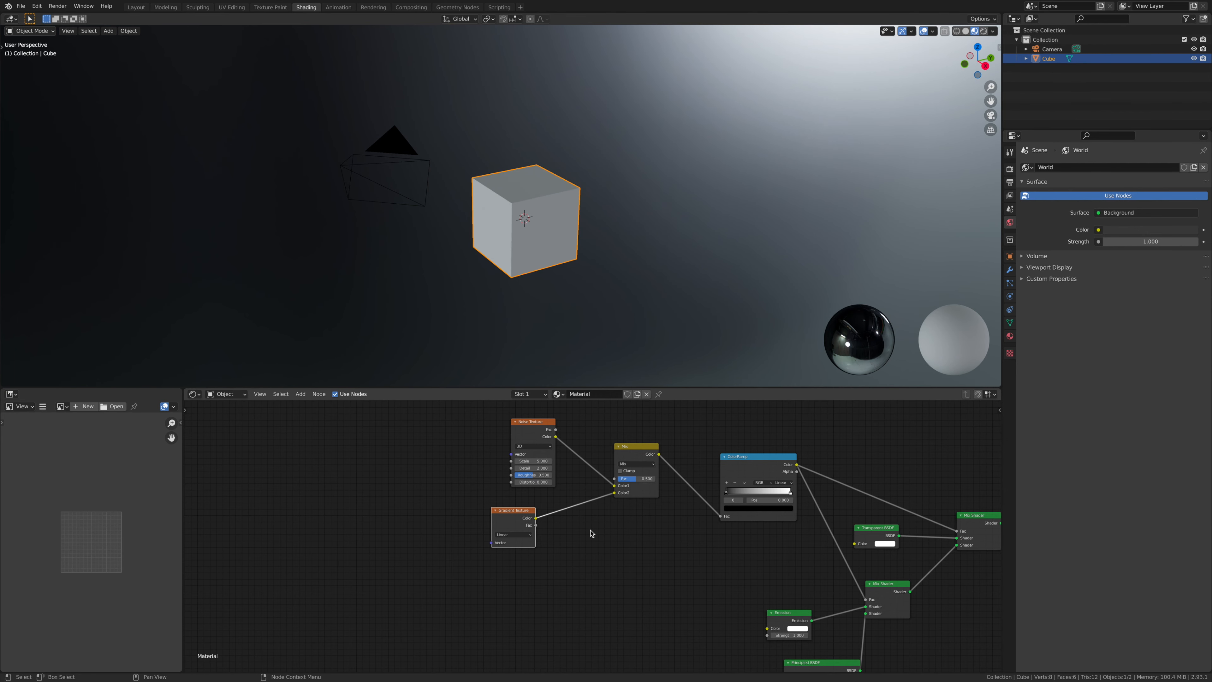
Add Texture Coordinate and Mapping nodes to the Noise Texture with Node Wrangler and move them clear of the texture nodes.
middle_drag(482, 504, 559, 516)
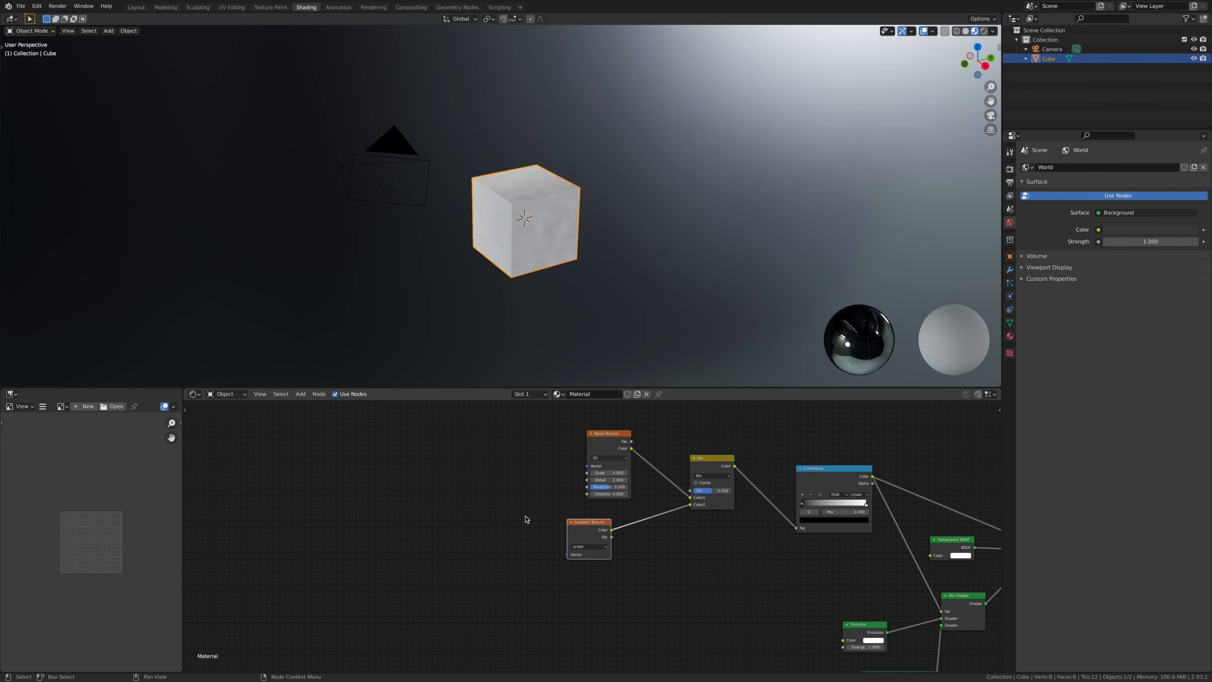
click(601, 438)
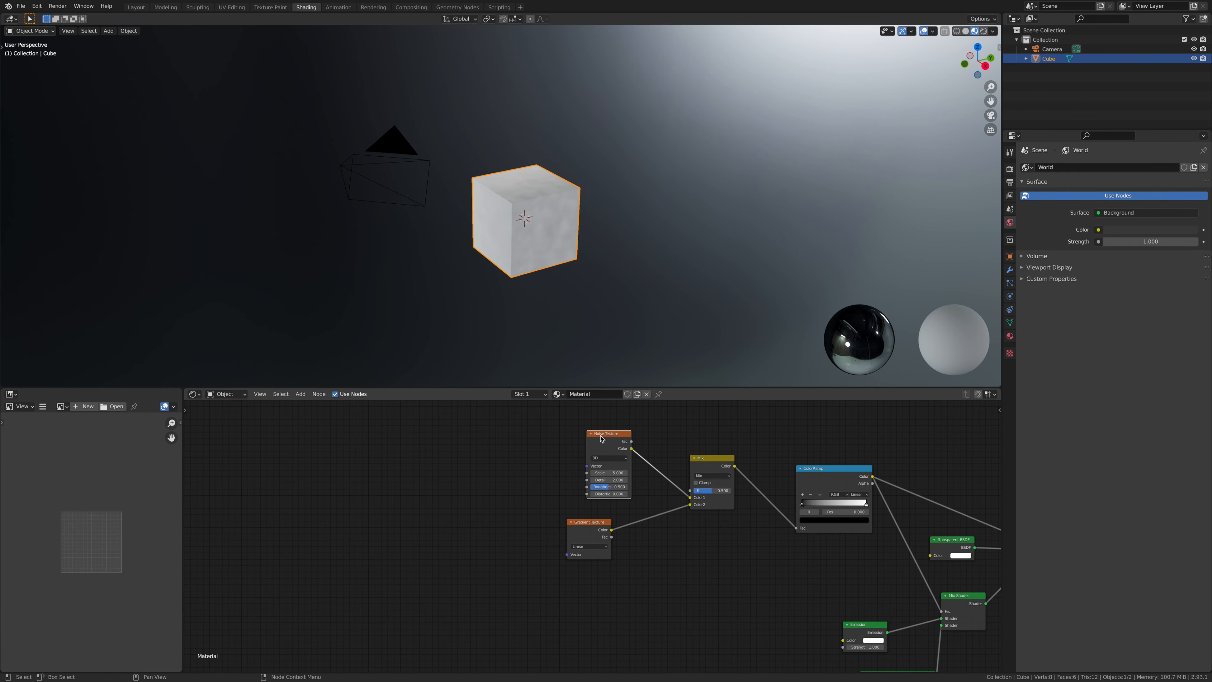
key(ctrl+t)
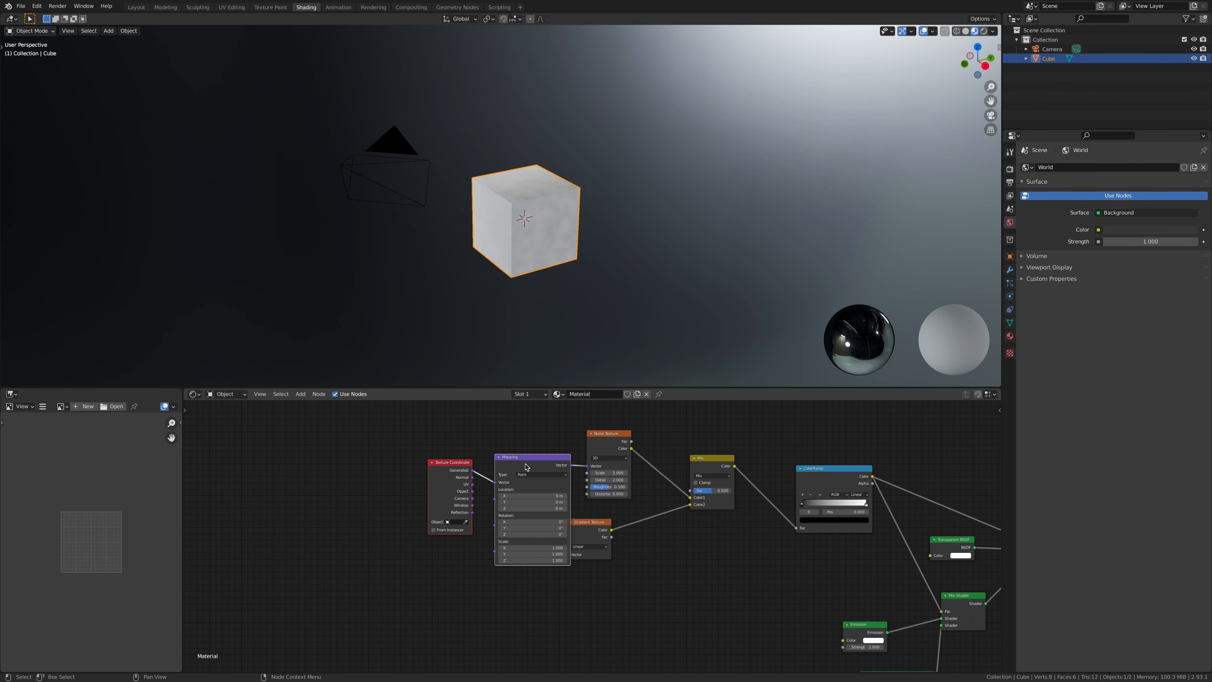
key(g)
click(376, 559)
Connect the Object coordinates to the Mapping node's Vector and Rotation inputs, and the Mapping output to the Gradient Texture's Vector.
scroll(449, 474, up, 2)
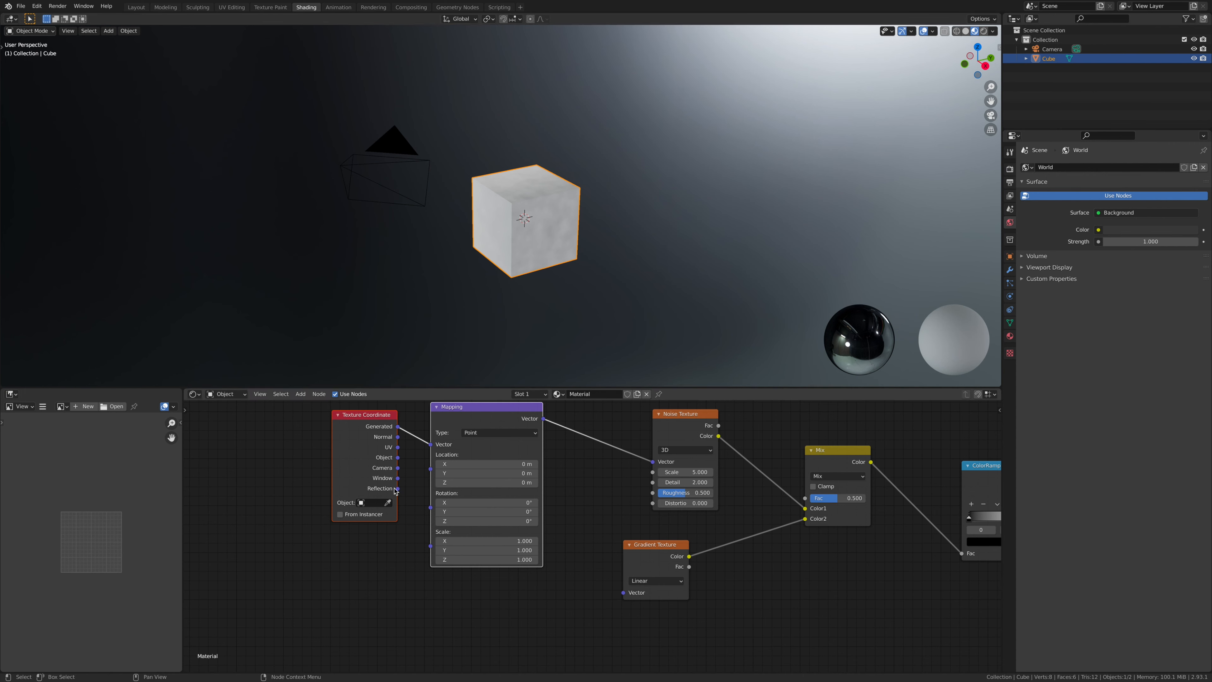
drag(398, 458, 430, 445)
middle_drag(579, 537, 538, 550)
mouse_move(504, 433)
mouse_down()
mouse_move(522, 446)
mouse_move(584, 616)
mouse_move(583, 605)
mouse_up()
middle_drag(666, 553, 691, 561)
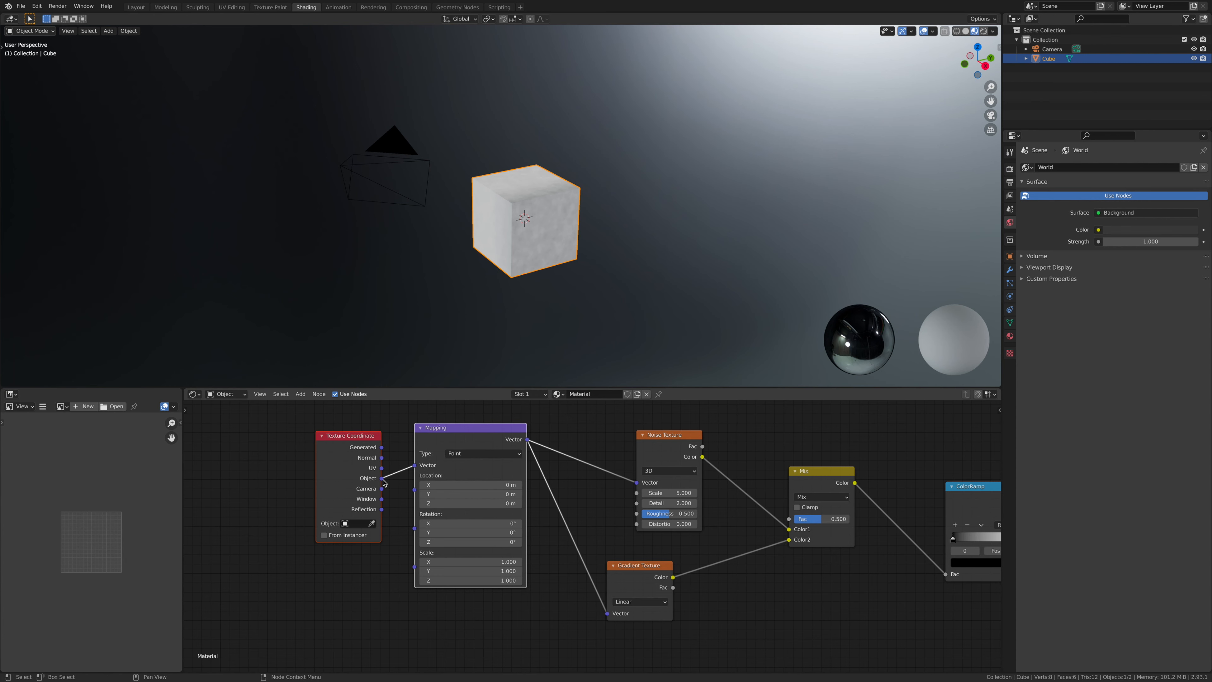
drag(383, 479, 414, 529)
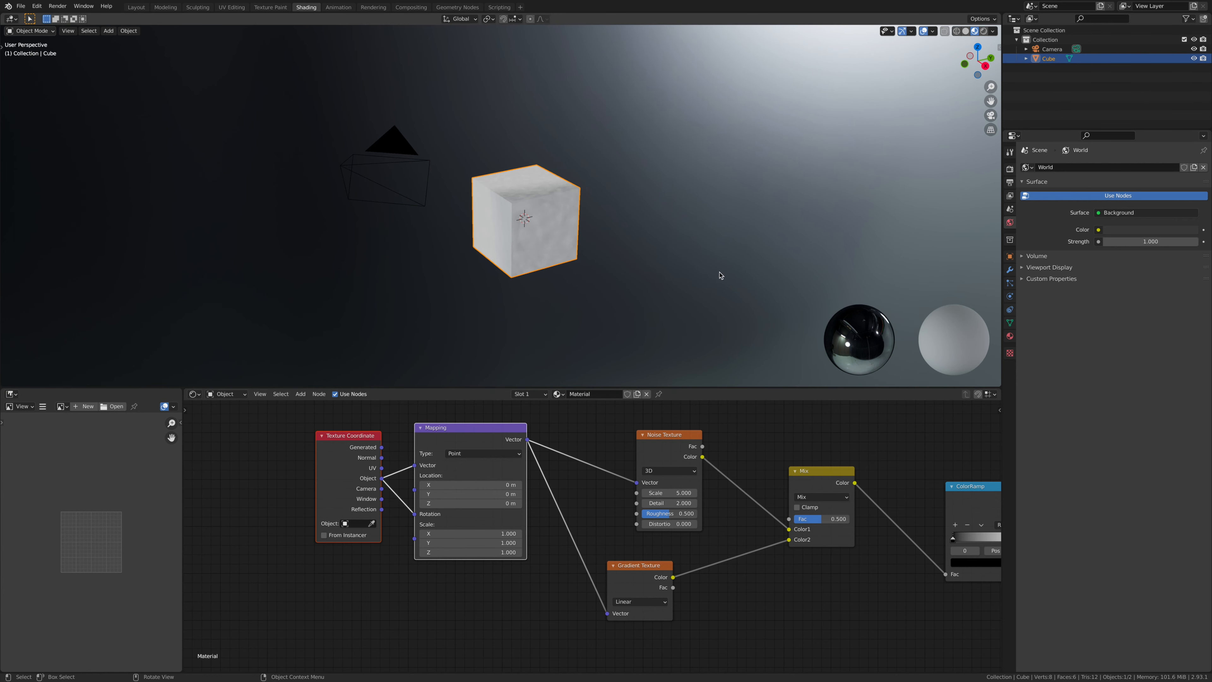
Move the ColorRamp's black stop to position 0.275 and view the effect on the cube from another side.
middle_drag(735, 578, 386, 533)
scroll(603, 578, up, 4)
middle_drag(603, 577, 506, 629)
drag(507, 512, 547, 514)
middle_drag(529, 374, 514, 252)
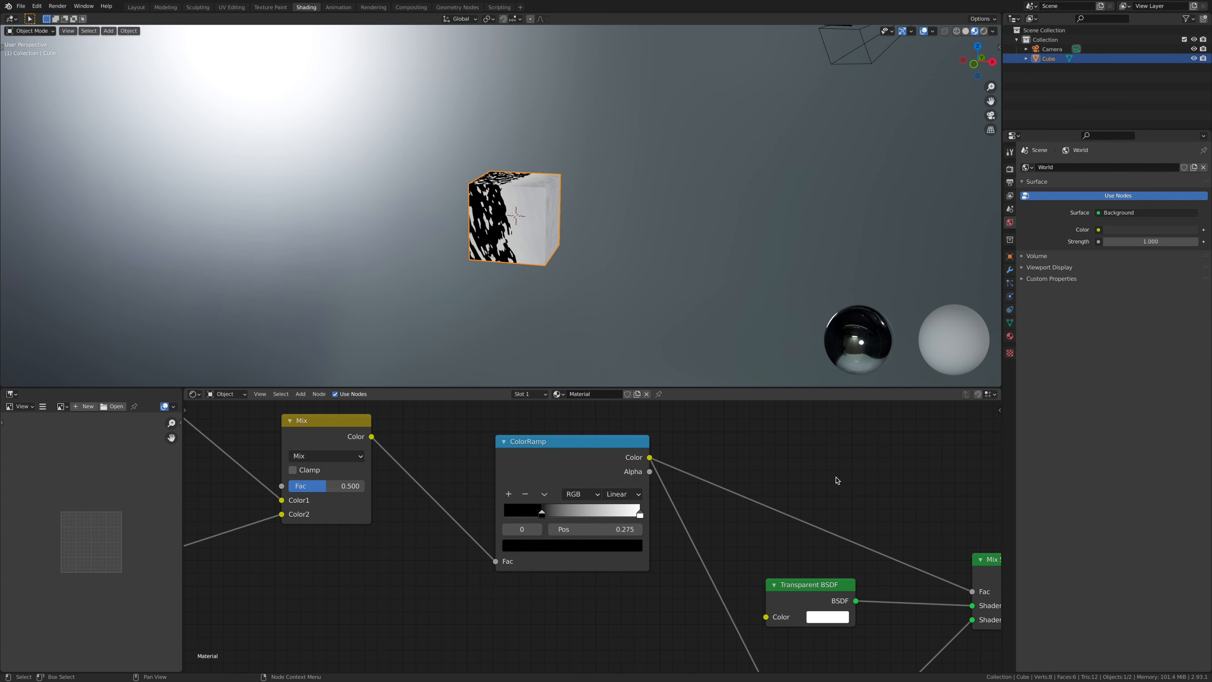
Set the material's Blend Mode to Alpha Hashed and Shadow Mode to None, and enable Screen Space Refraction.
key(n)
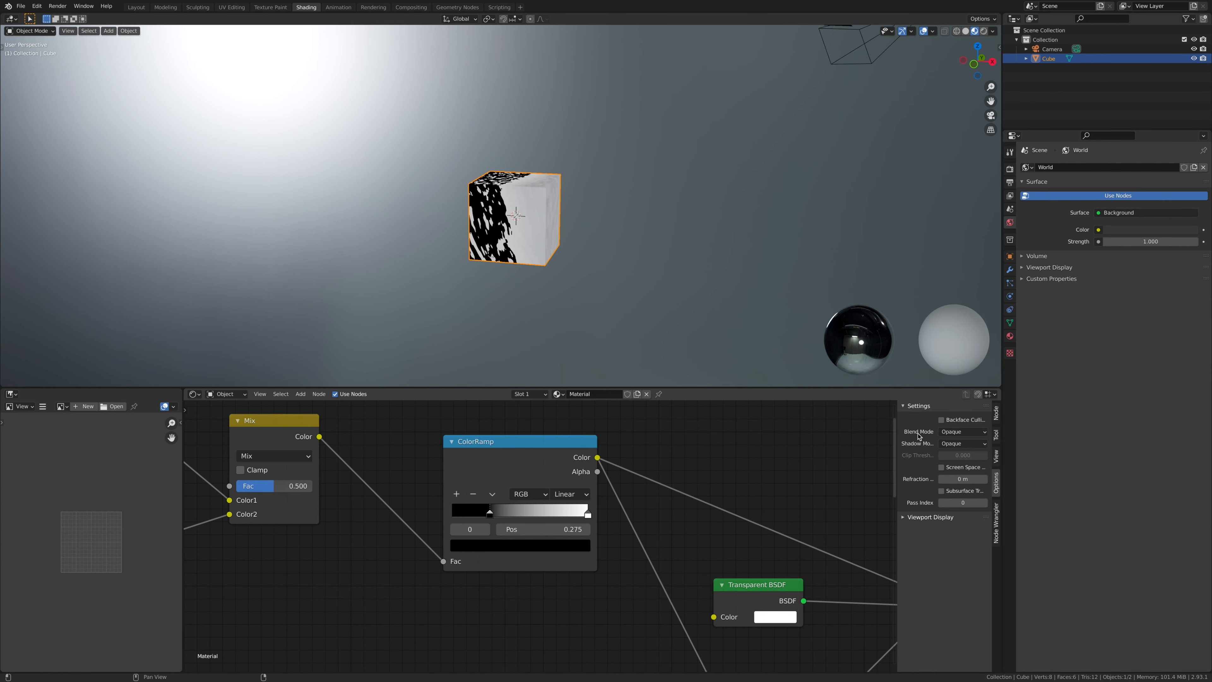
click(949, 433)
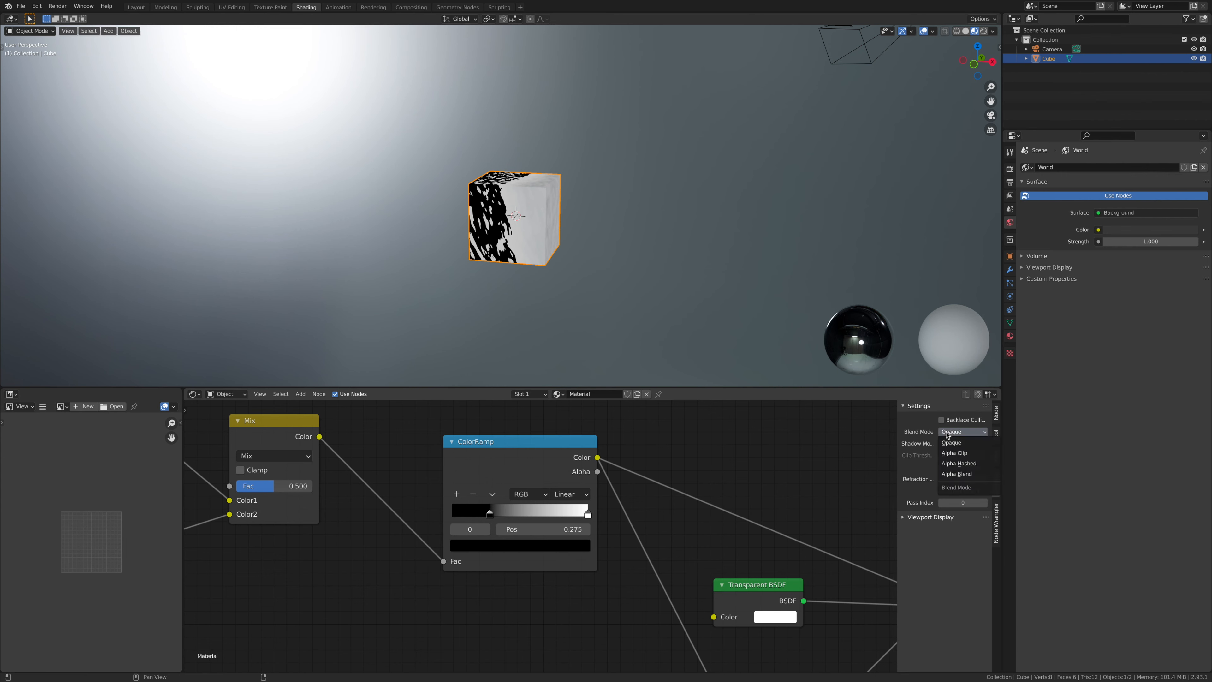
click(979, 464)
click(958, 444)
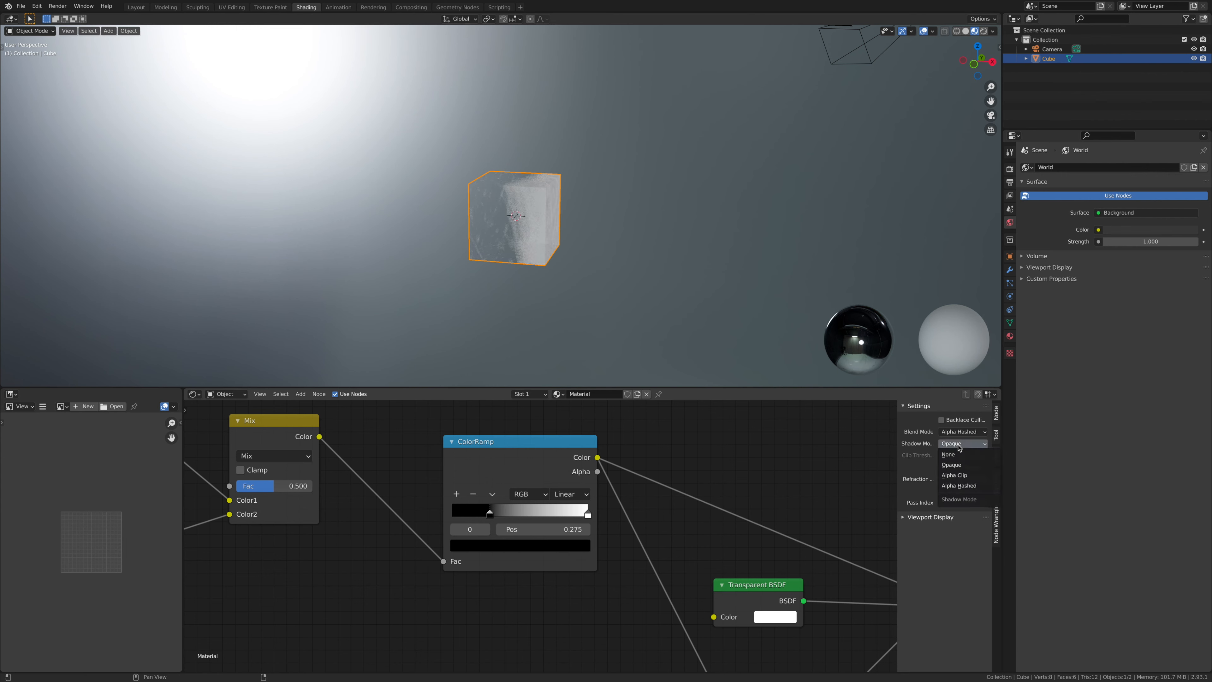
click(967, 453)
middle_drag(515, 224, 480, 205)
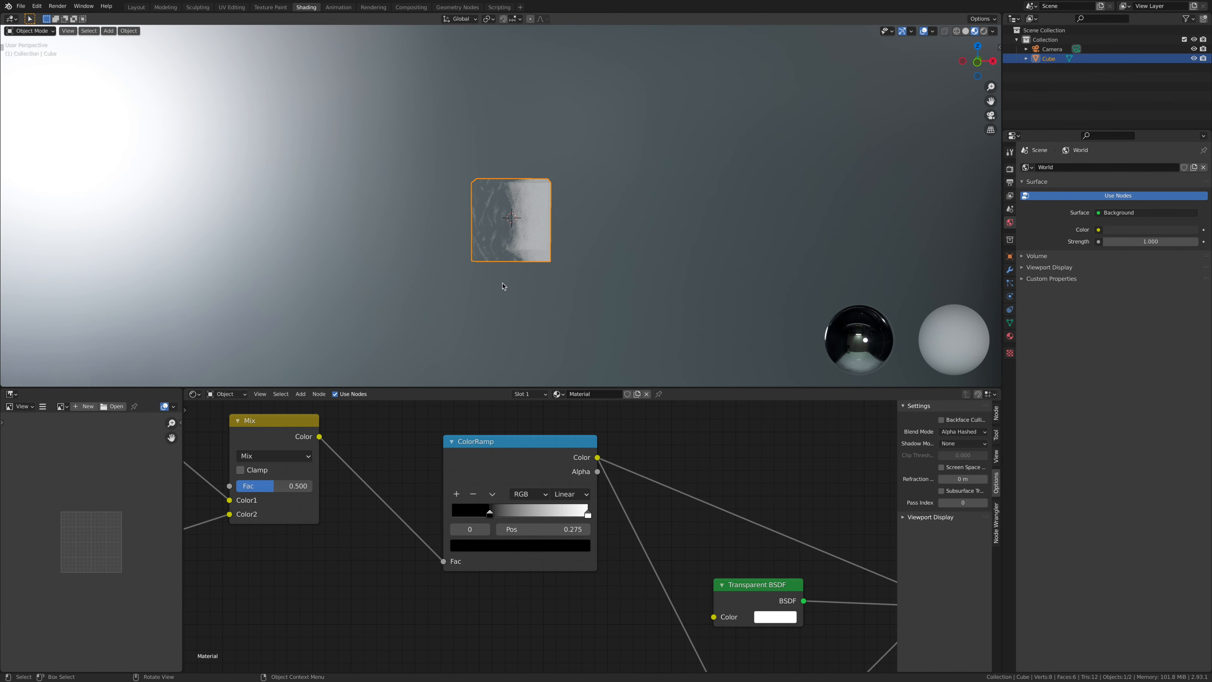
click(942, 468)
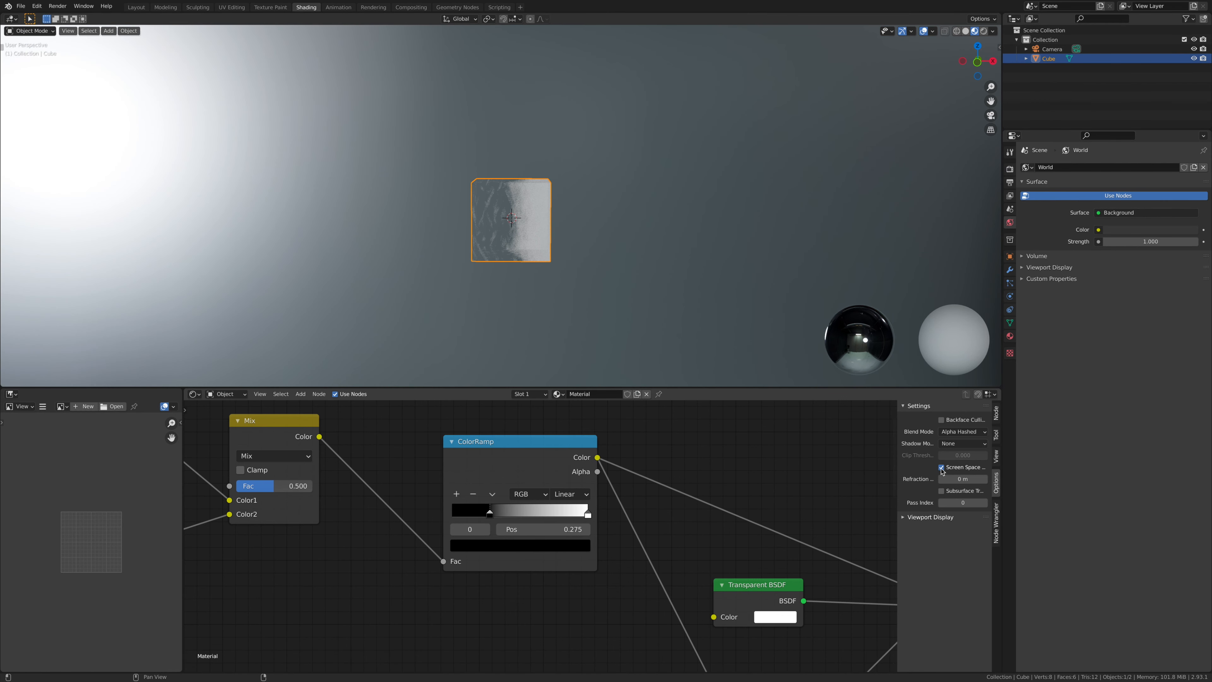
Enable Ambient Occlusion, Bloom and Screen Space Reflections with Refraction in the Eevee render settings.
click(1009, 171)
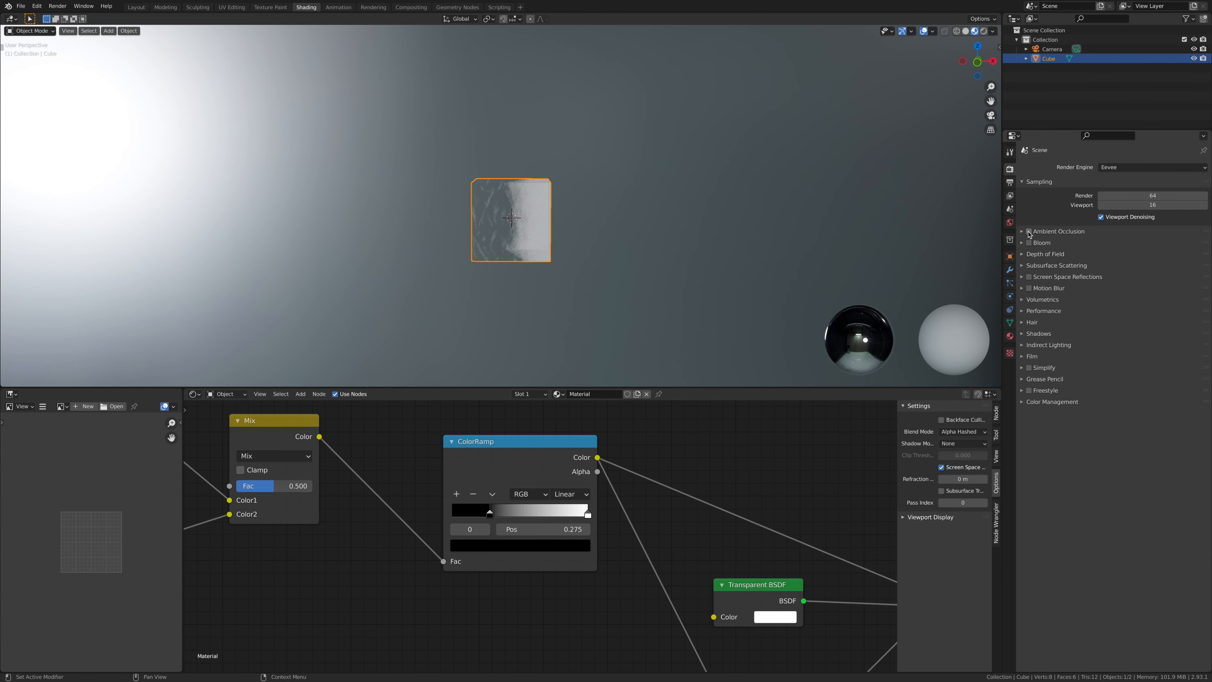
click(1029, 242)
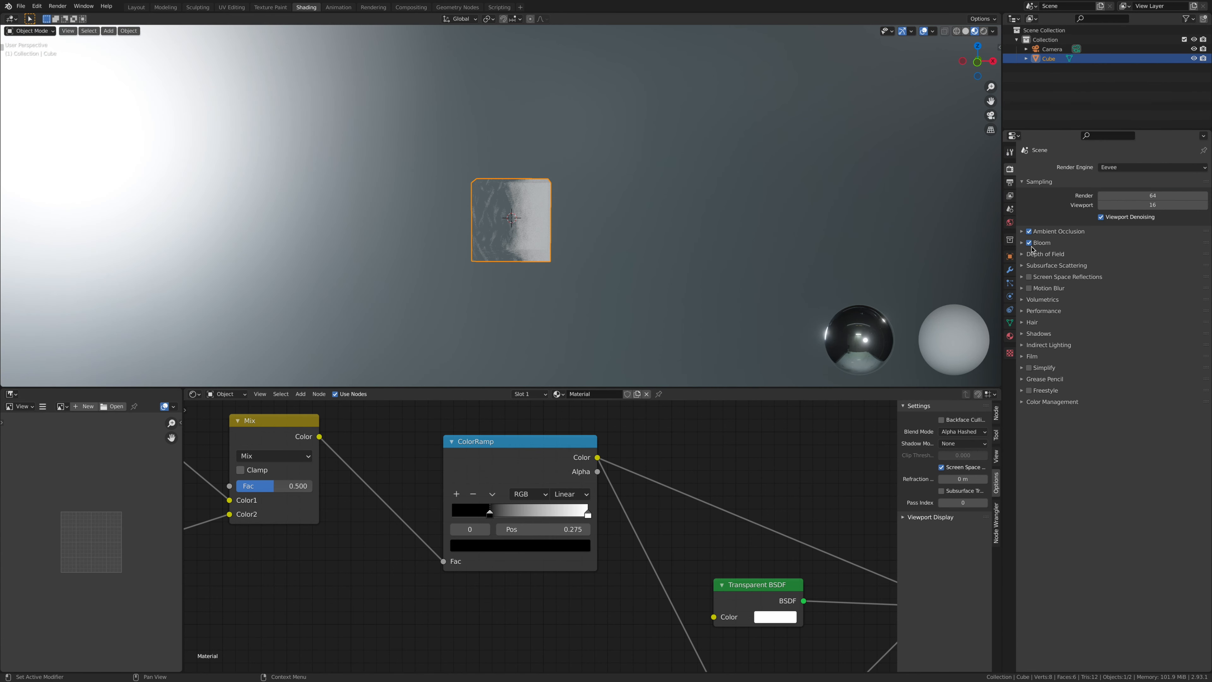
click(1022, 277)
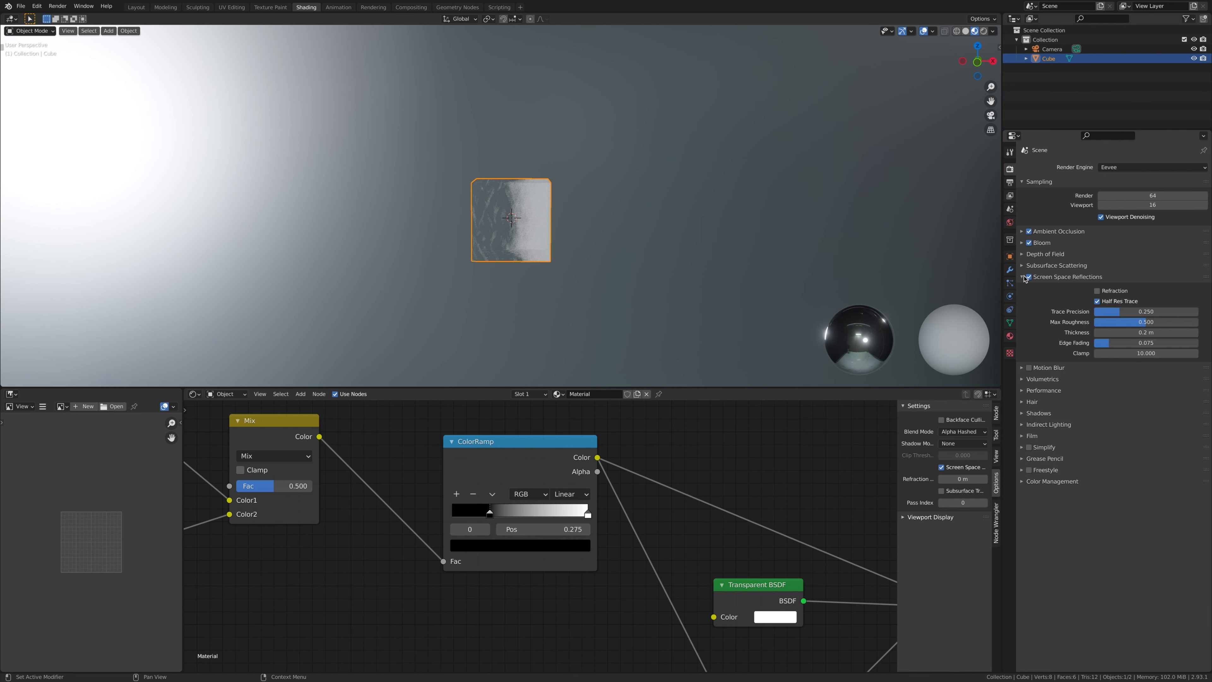
click(1097, 291)
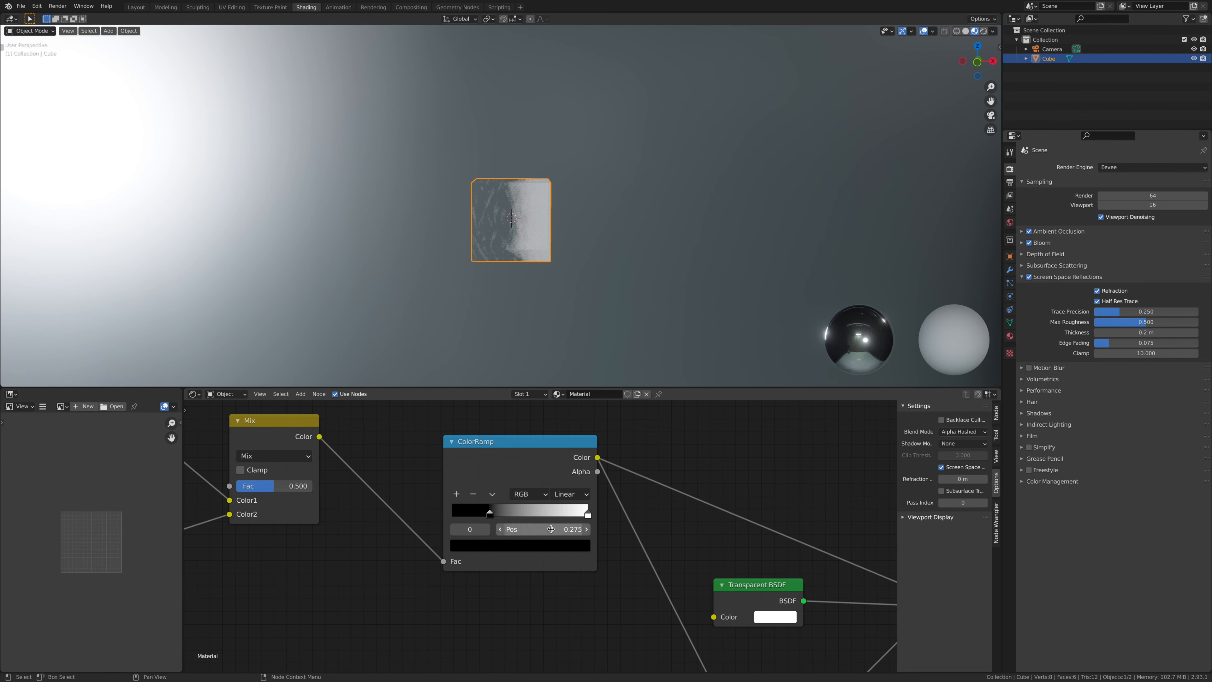
Sharpen the ColorRamp by moving its black stop to 0.427 and the white stop close beside it, and view the cube from the front.
drag(587, 514, 514, 516)
middle_drag(526, 264, 531, 335)
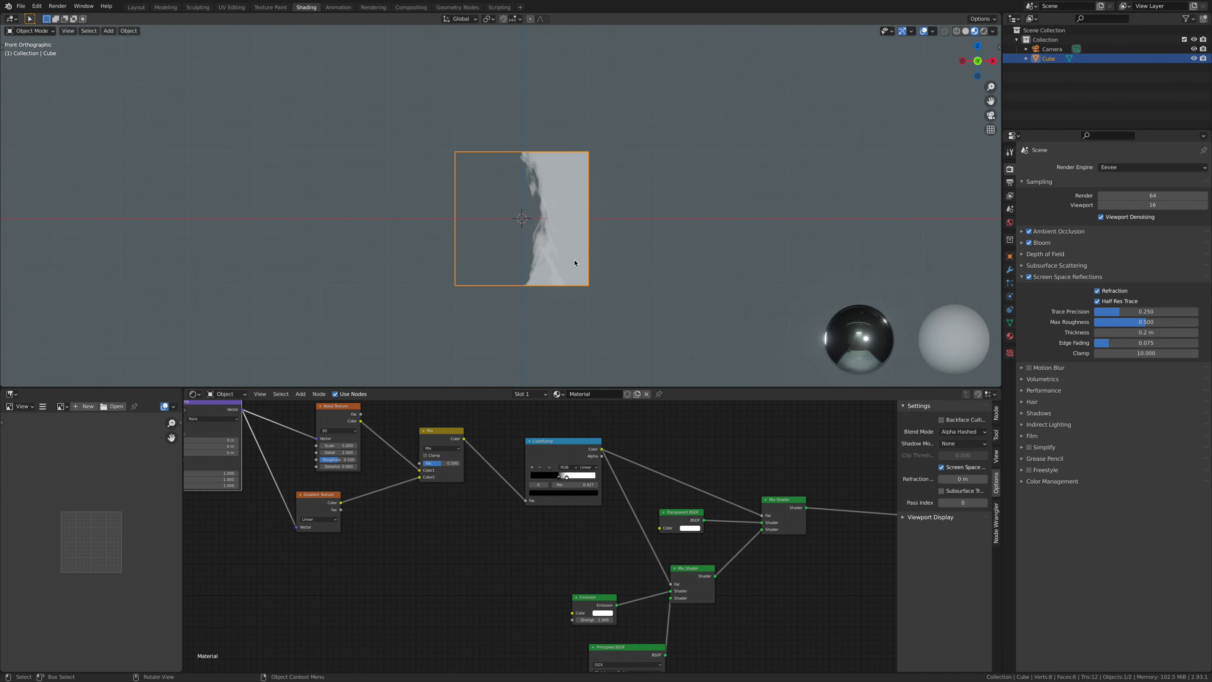
middle_drag(685, 450, 563, 384)
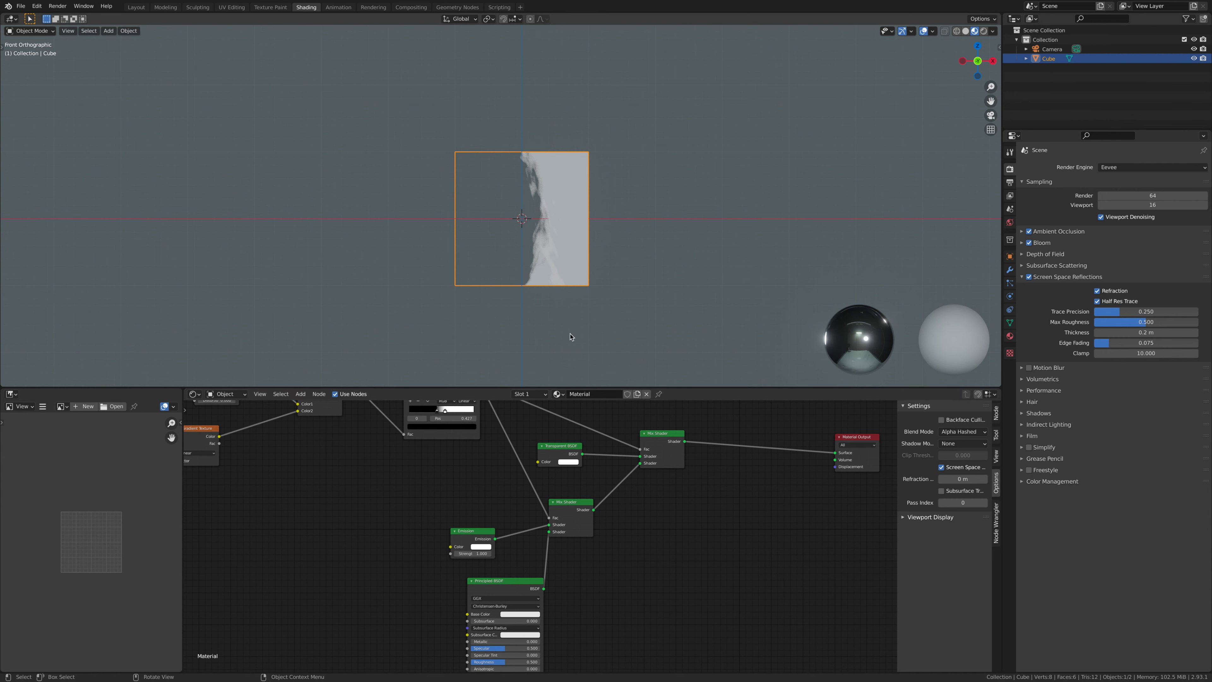
Set the world background strength to 0 and display the viewport in rendered shading.
click(1010, 223)
drag(1116, 240, 1055, 239)
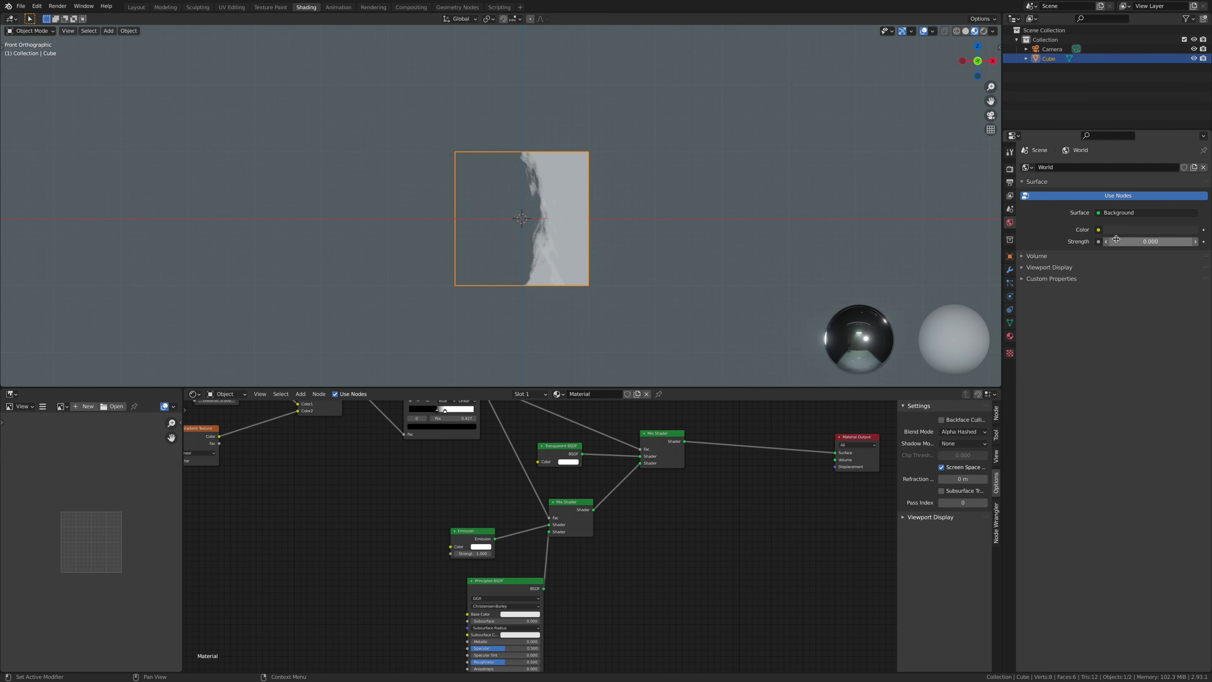
click(984, 31)
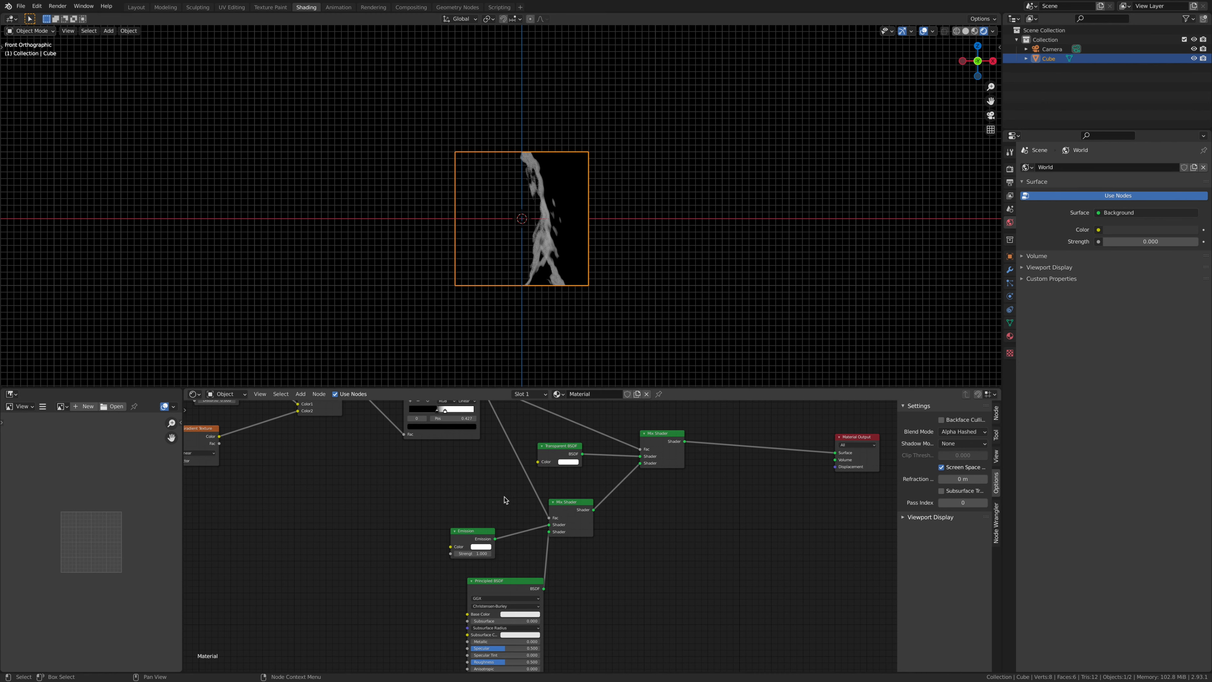
Set the Emission shader's color to orange and its strength to 100.
scroll(549, 446, up, 4)
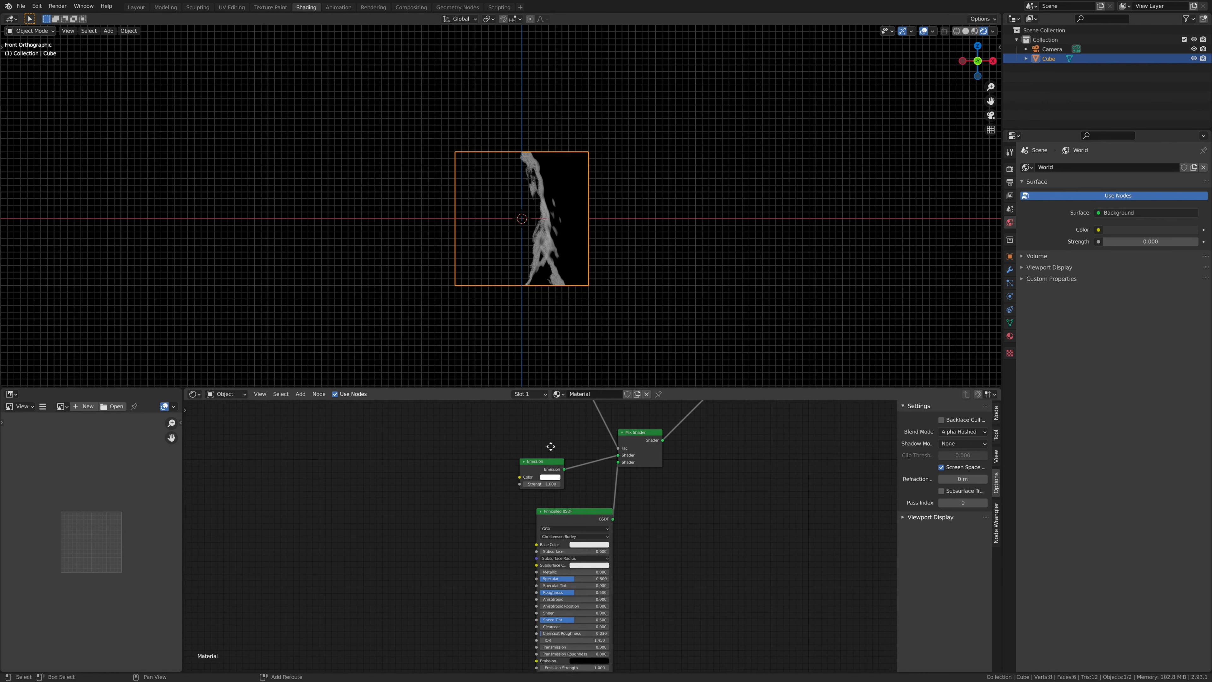
middle_drag(589, 456, 574, 504)
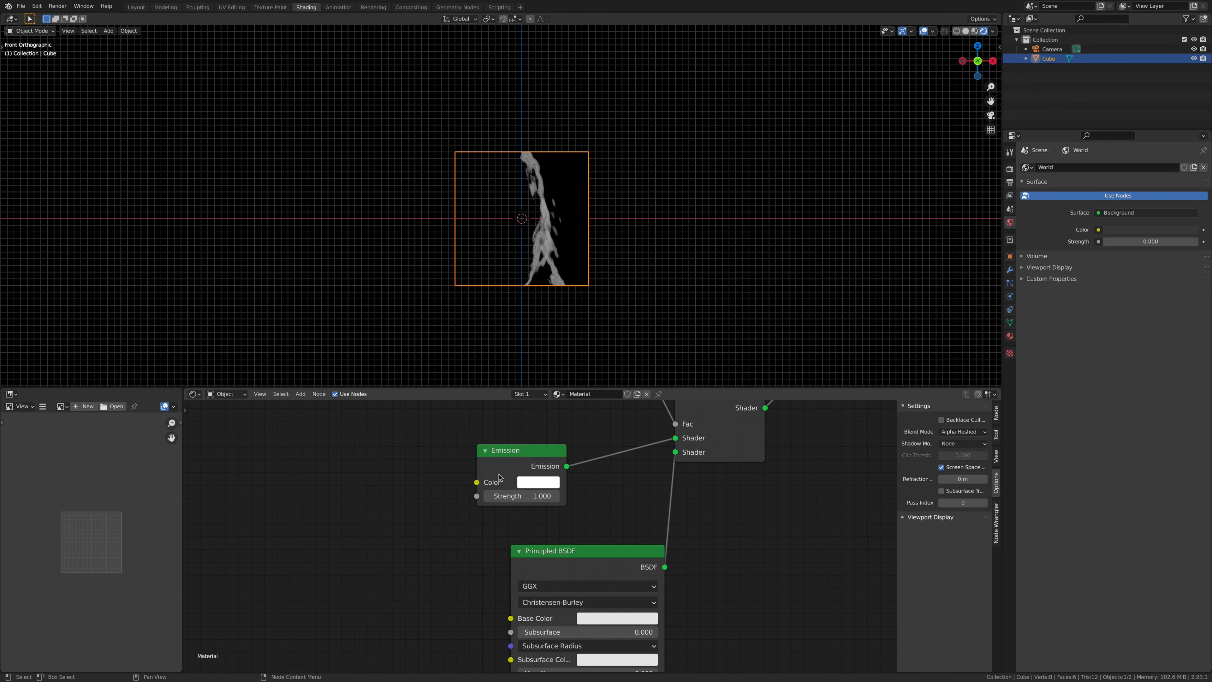
click(539, 483)
drag(573, 360, 556, 382)
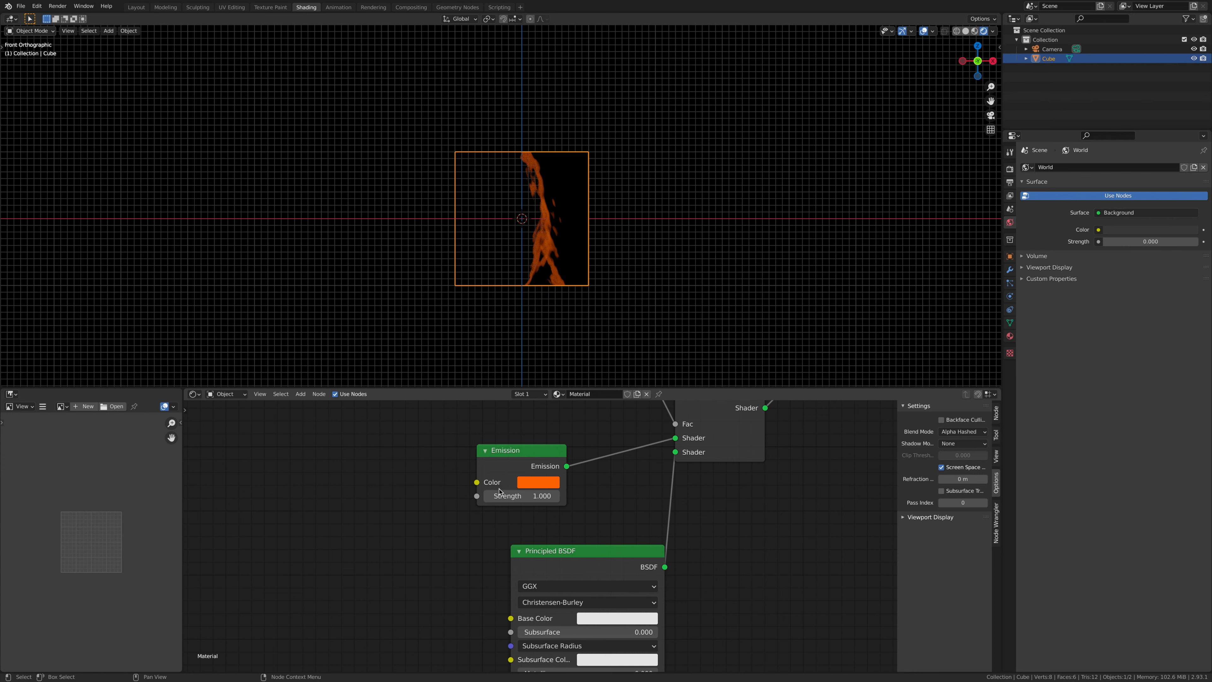
click(522, 497)
key(BackSpace)
text(100)
key(Return)
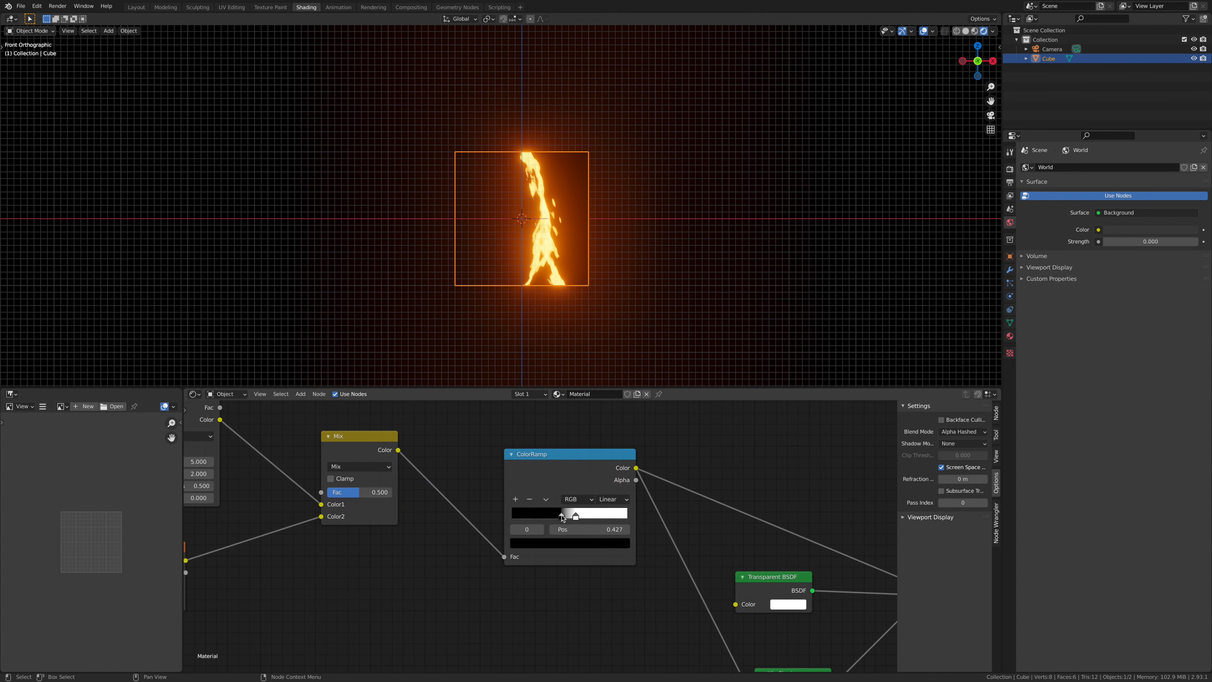
Move the ColorRamp's black stop back to about 0.39 to widen the glowing edge.
mouse_move(567, 515)
mouse_down()
mouse_move(522, 518)
mouse_move(557, 520)
mouse_up()
scroll(358, 475, down, 4)
middle_drag(558, 274, 436, 273)
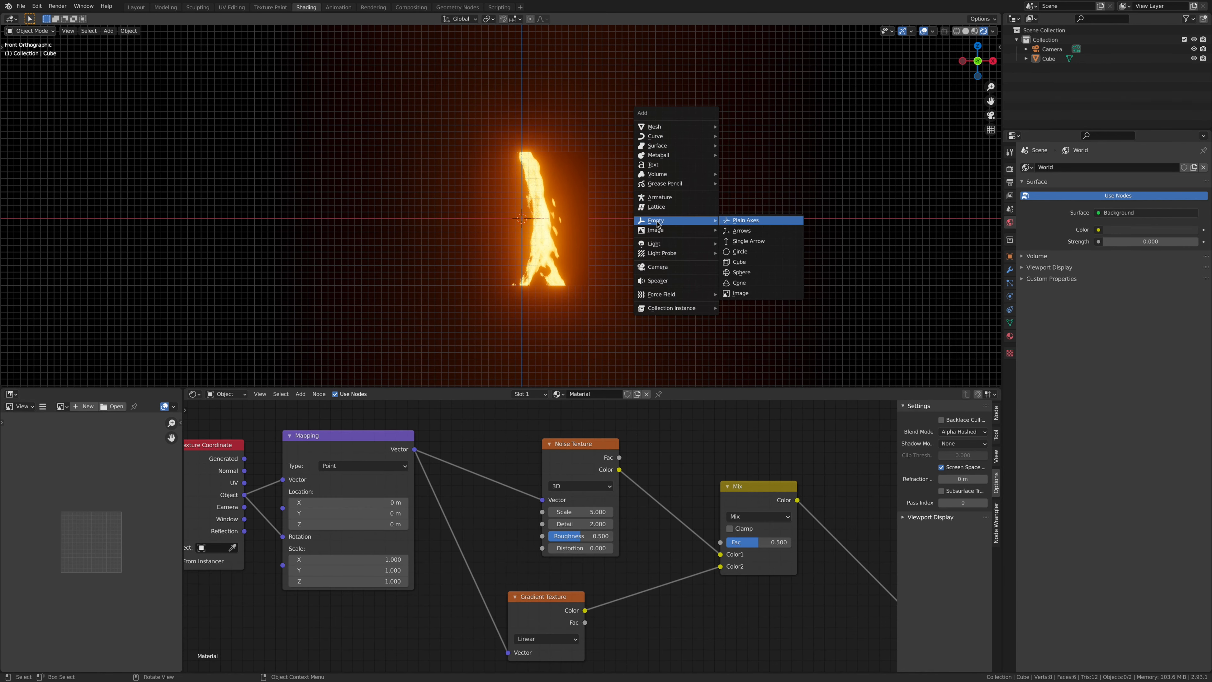
Add a Plain Axes empty at the cube's center and assign it as the Texture Coordinate node's object.
click(739, 221)
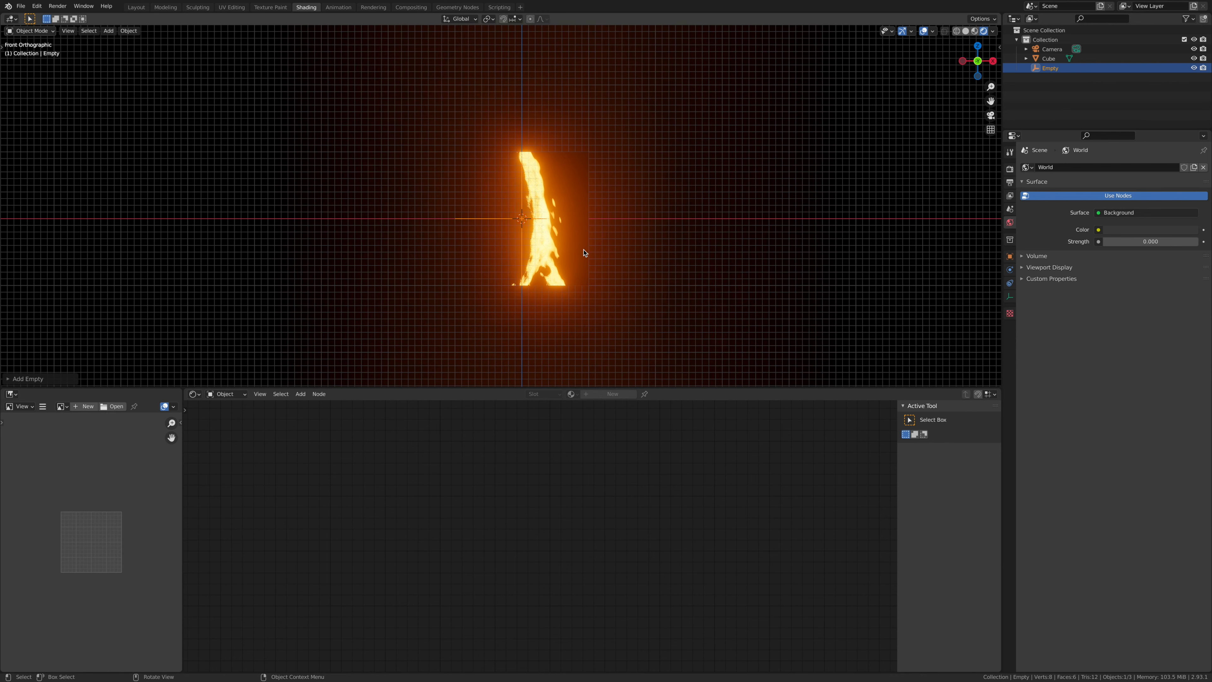
click(579, 258)
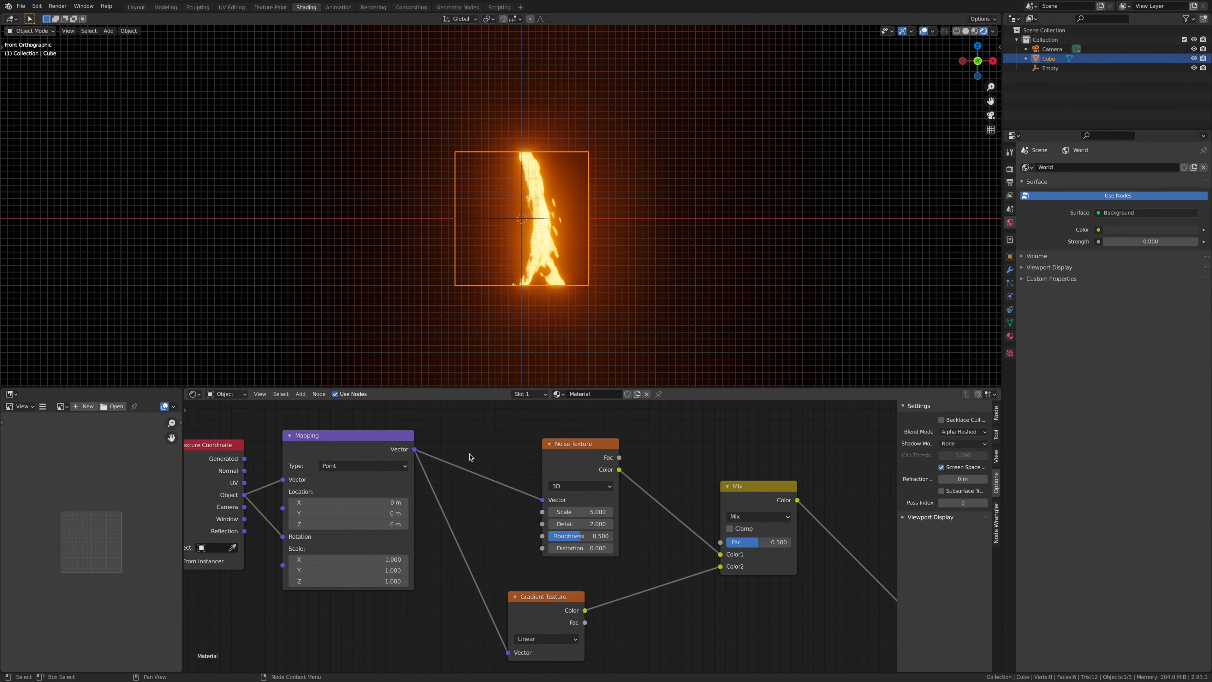
middle_drag(471, 456, 587, 473)
scroll(588, 473, up, 4)
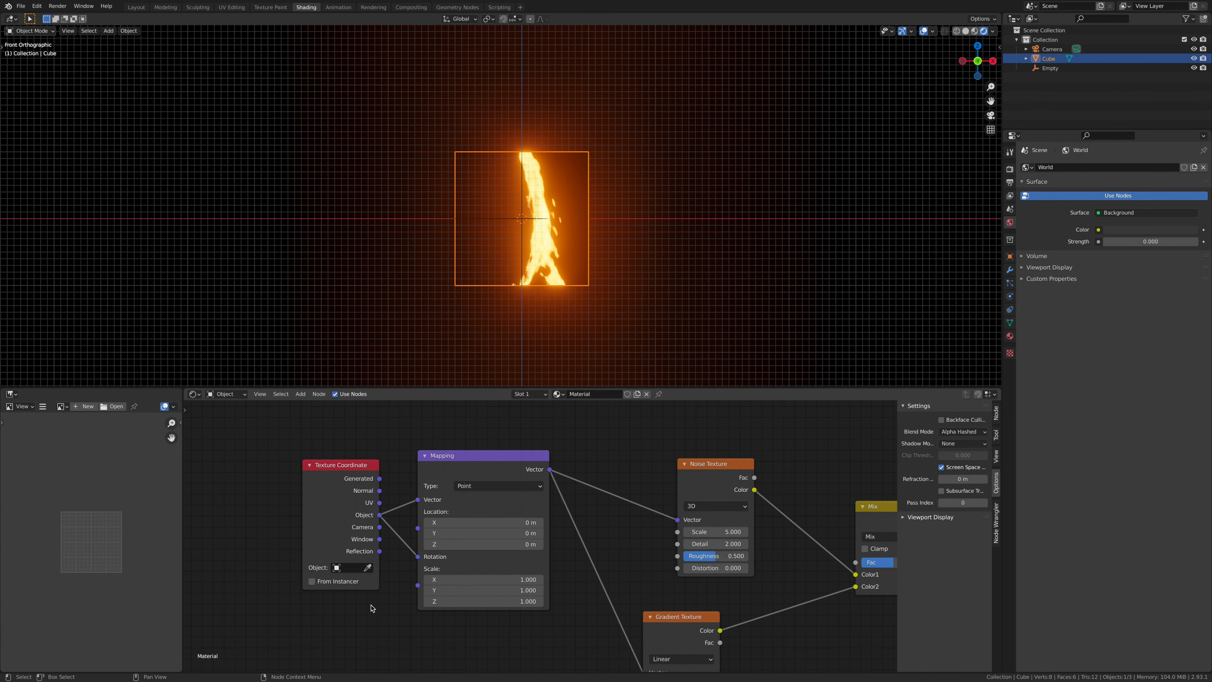
middle_drag(372, 611, 501, 596)
scroll(501, 596, up, 2)
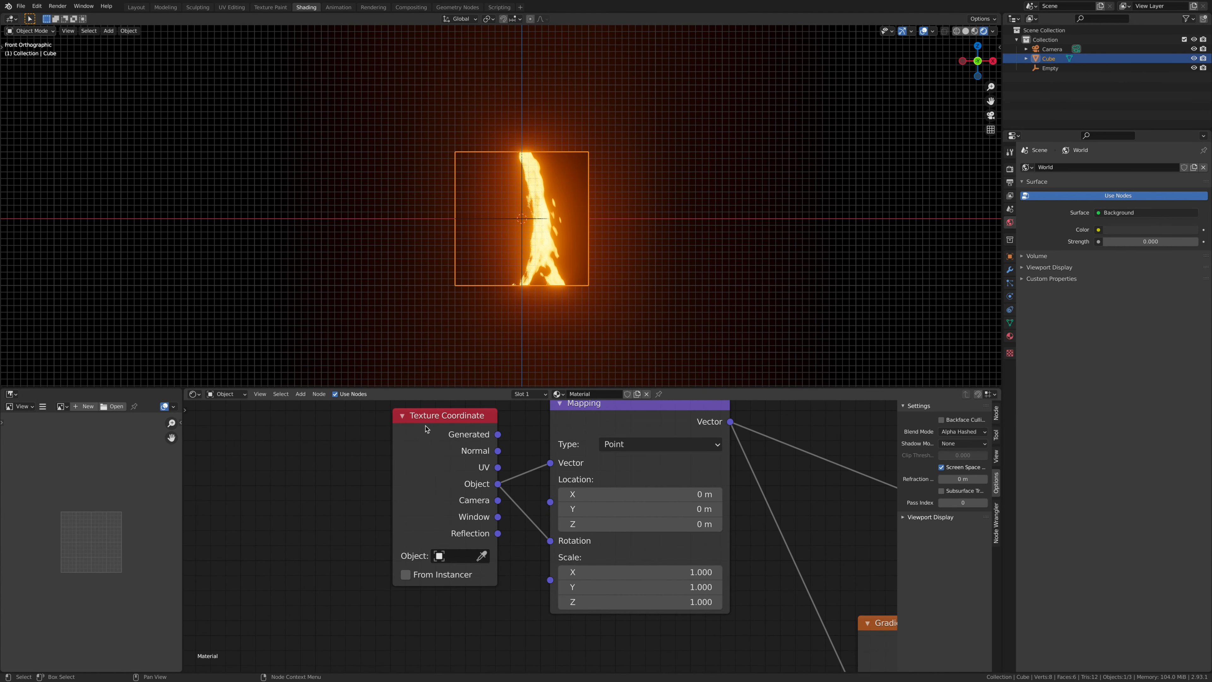
click(436, 557)
click(458, 429)
Try moving the empty along the X axis to test the dissolve, and undo the move.
click(497, 219)
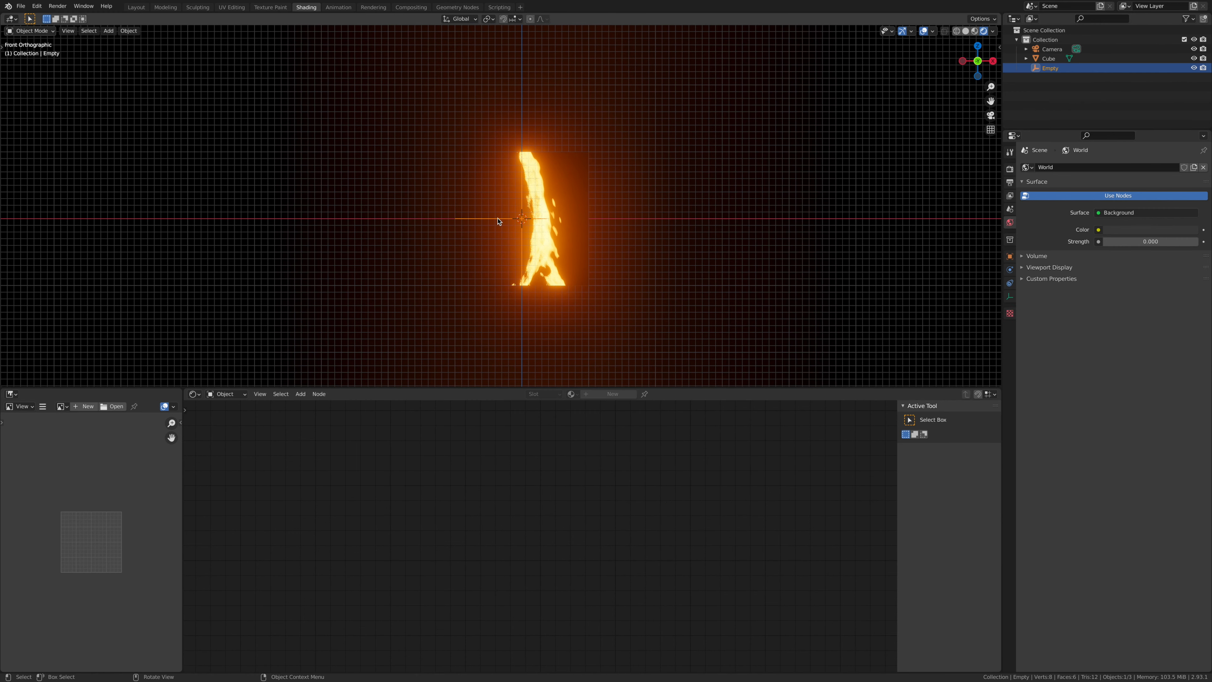
key(g)
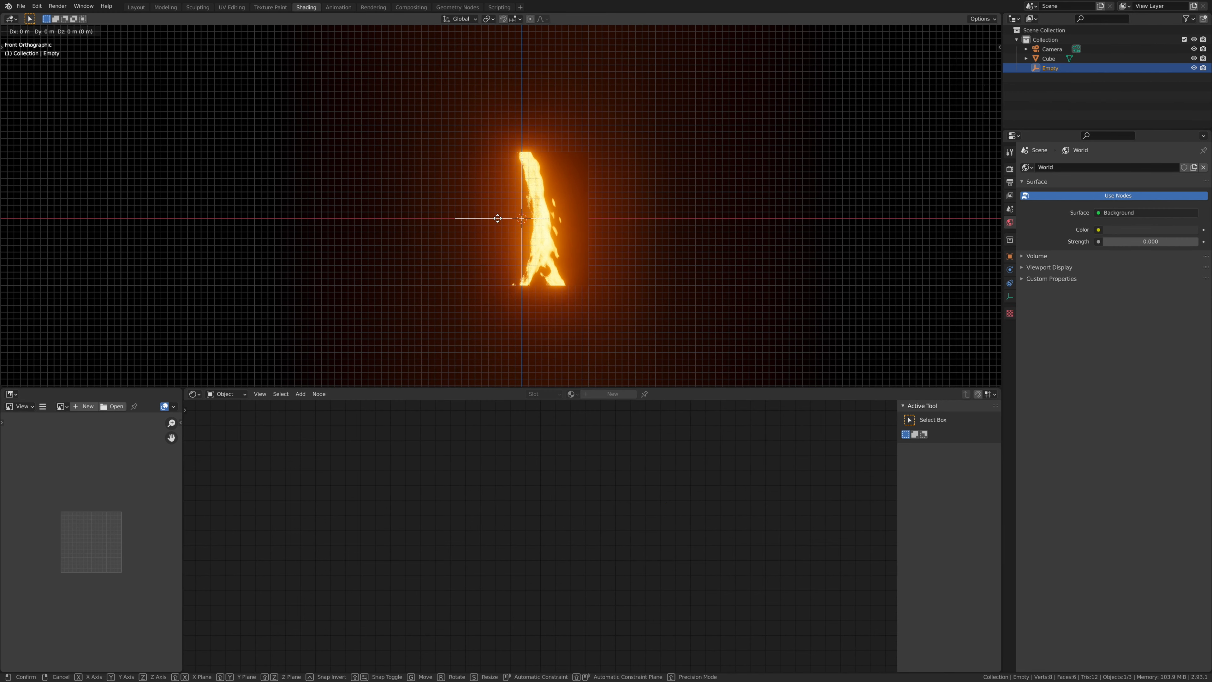
key(x)
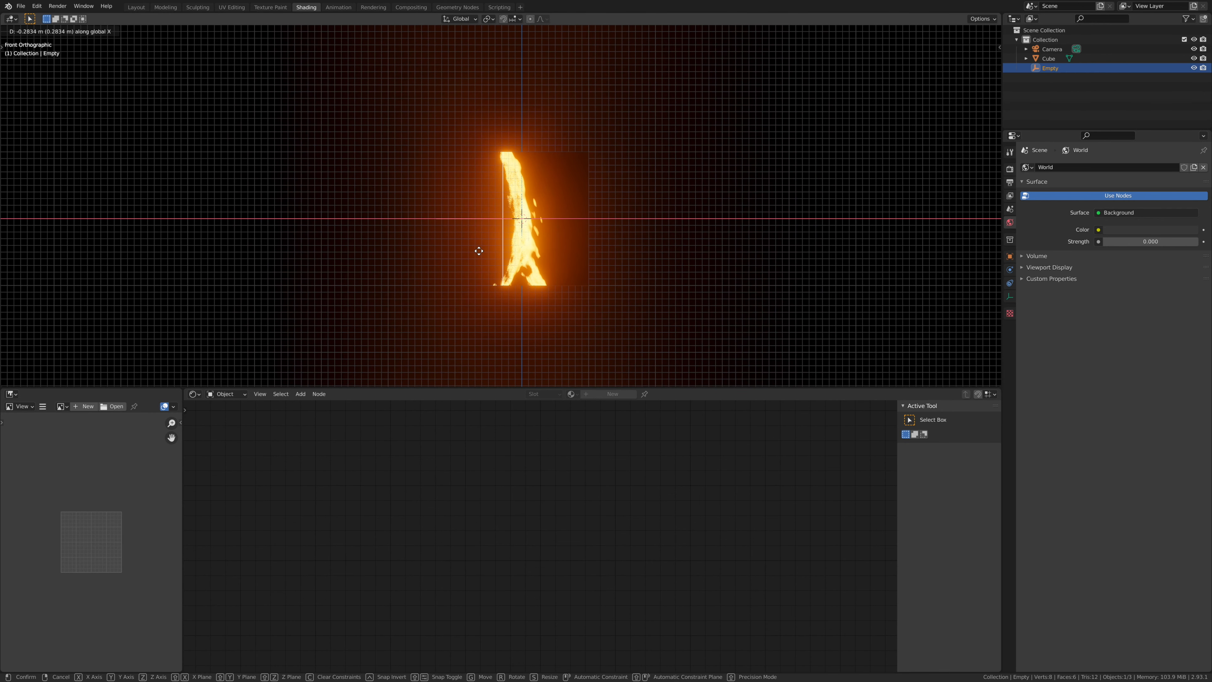
click(471, 254)
key(ctrl+z)
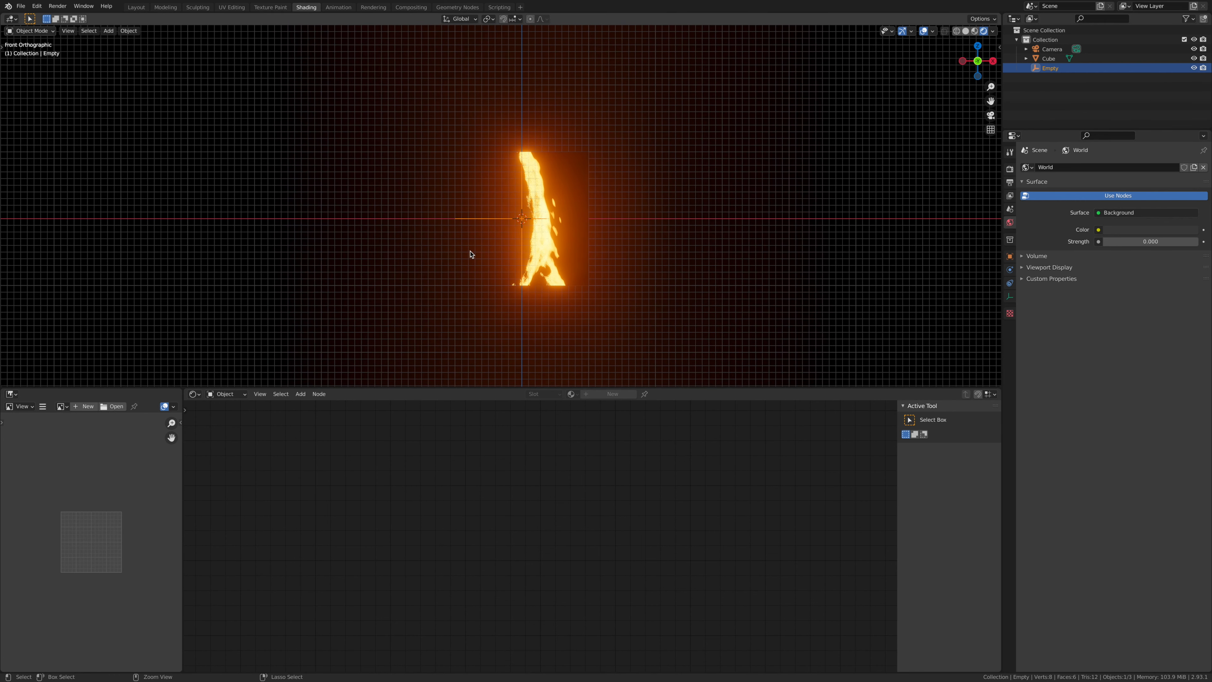
Switch the cube's Noise Texture to 4D and reconnect the Mapping node's output from its Vector input to its W input.
click(471, 254)
scroll(654, 601, down, 3)
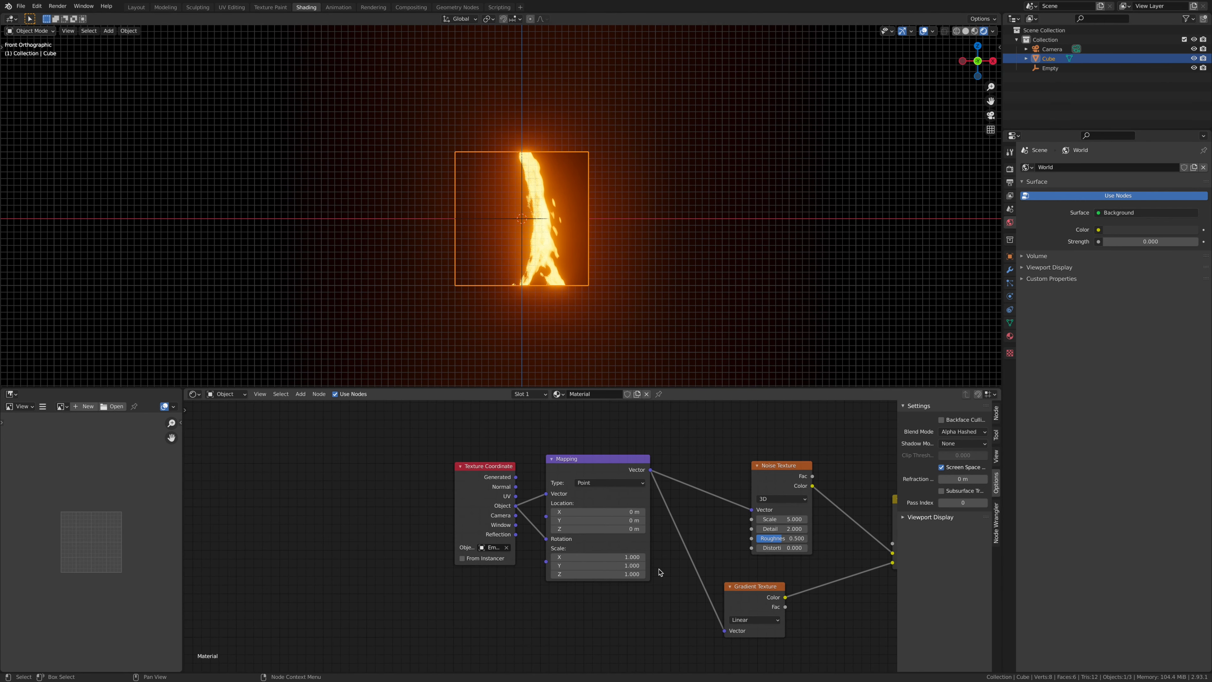
middle_drag(651, 571, 459, 568)
scroll(654, 485, up, 3)
click(653, 485)
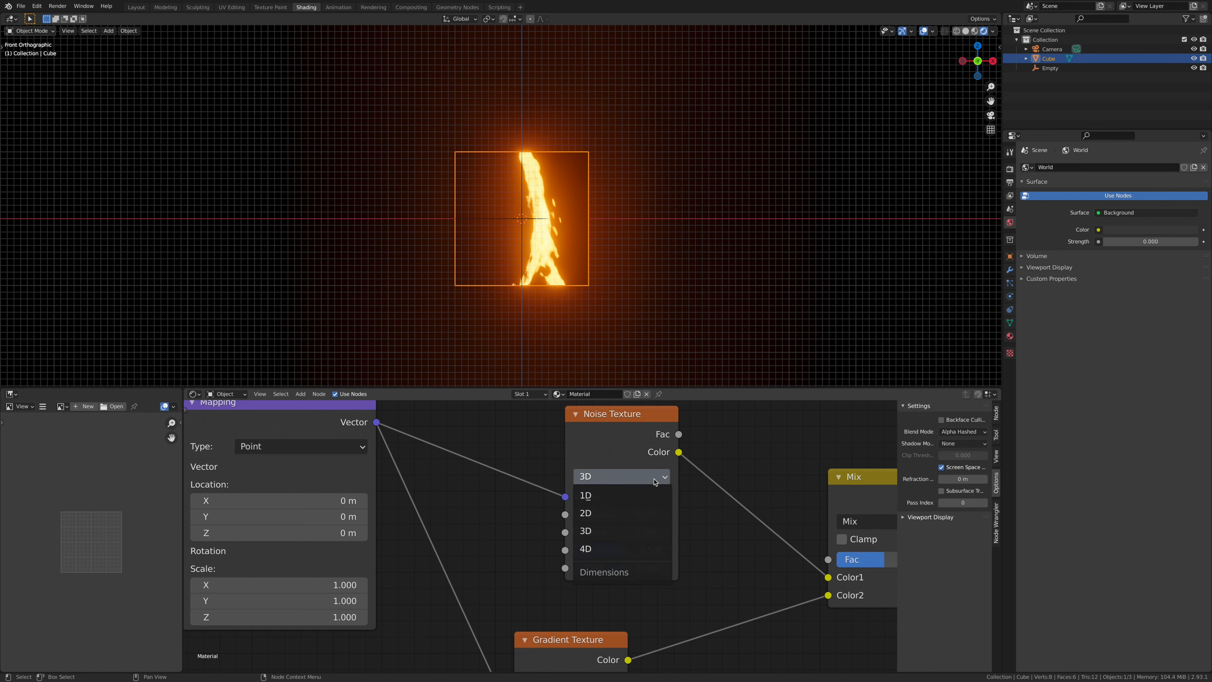
click(613, 543)
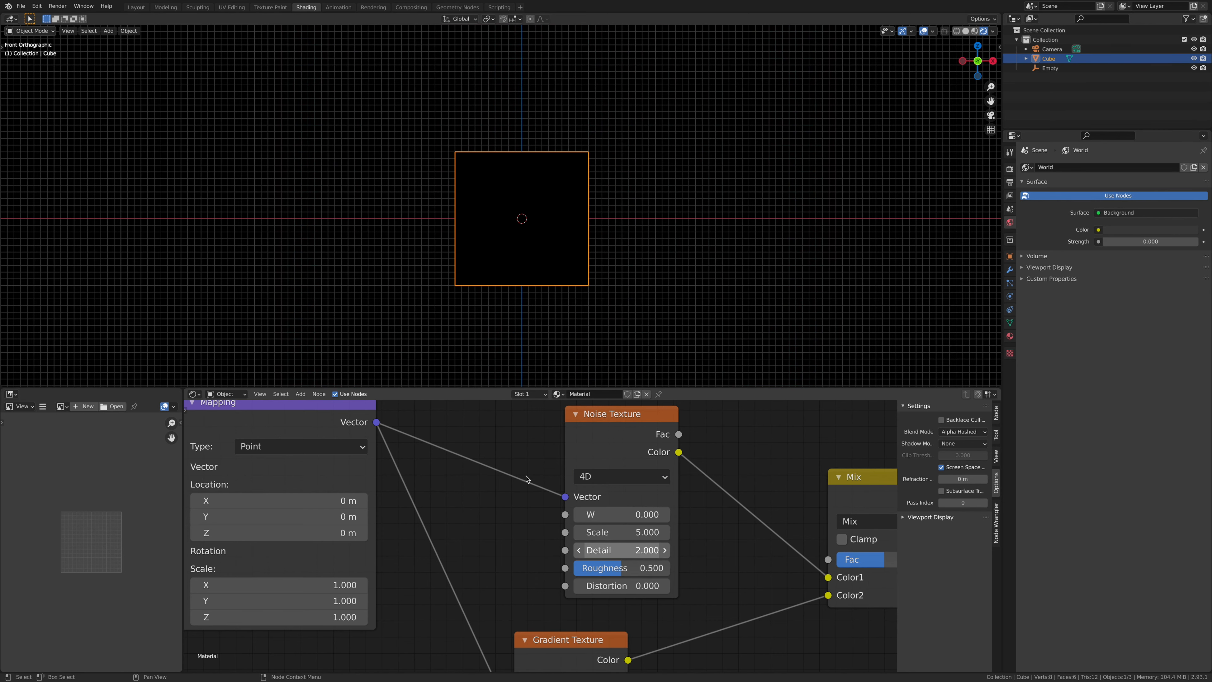
drag(566, 497, 376, 424)
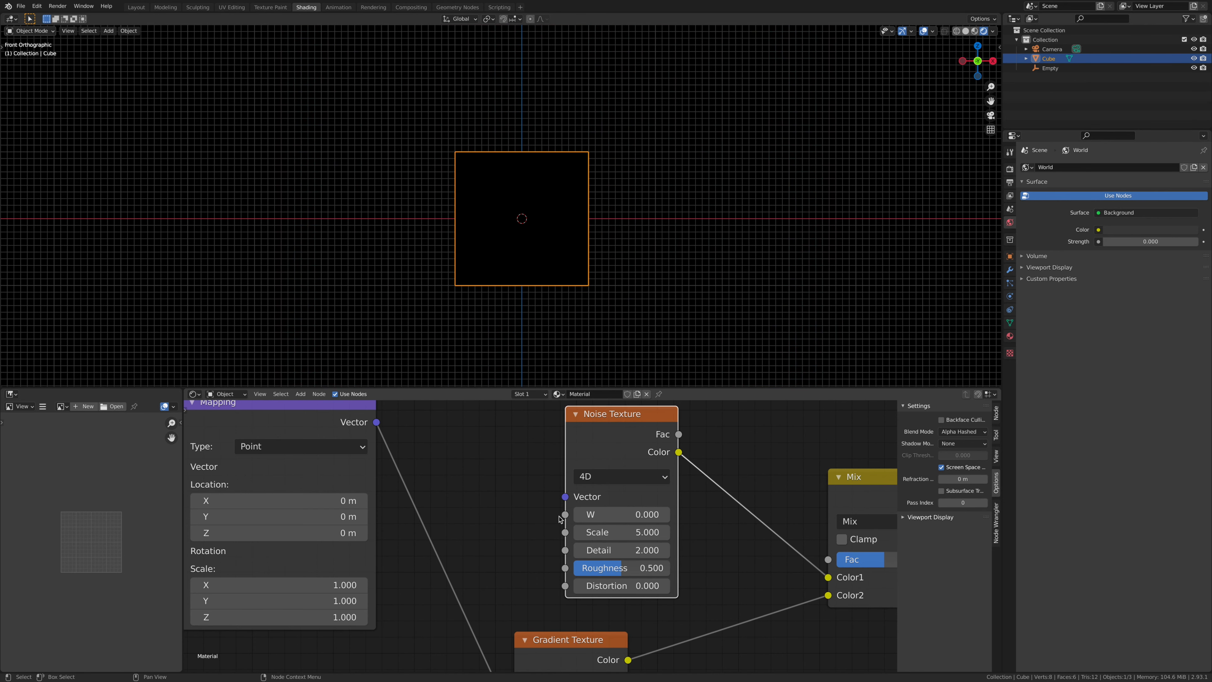
drag(376, 422, 565, 514)
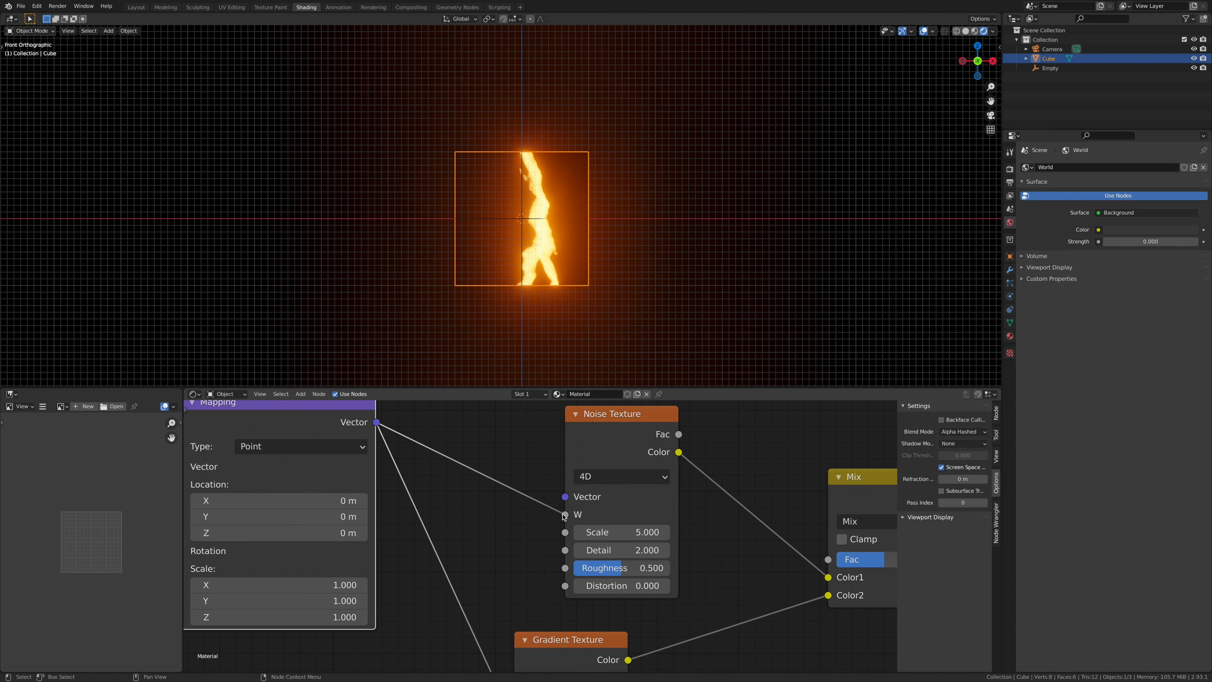
Slide the empty along X to preview the dissolve with the 4D noise, and put it back.
click(1052, 68)
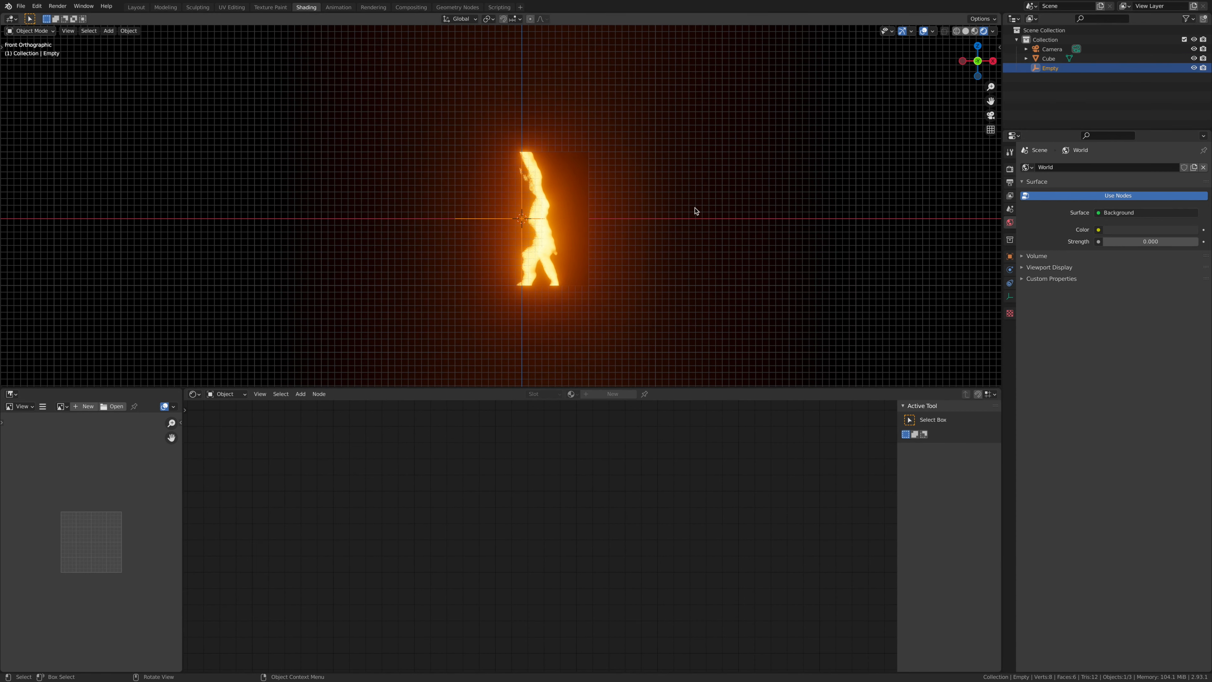
key(g)
key(x)
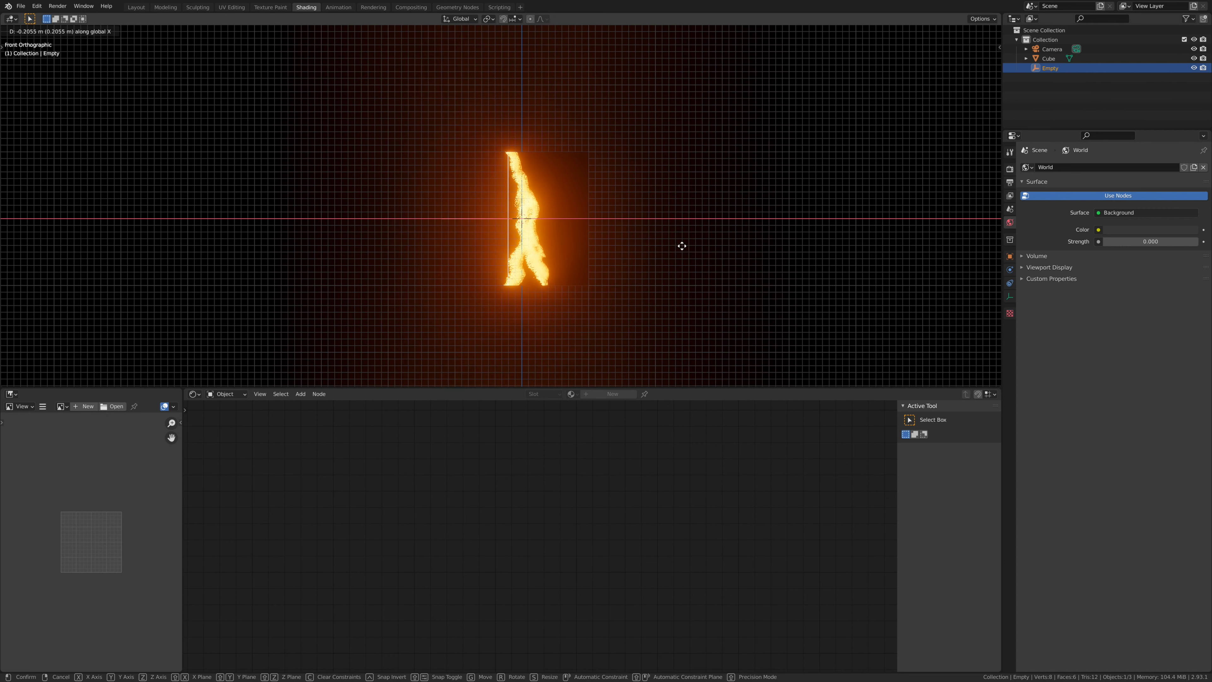
click(779, 204)
On the cube's ColorRamp, place the white stop at 0.575 and the black stop at 0.495 for a thinner glowing edge.
click(459, 222)
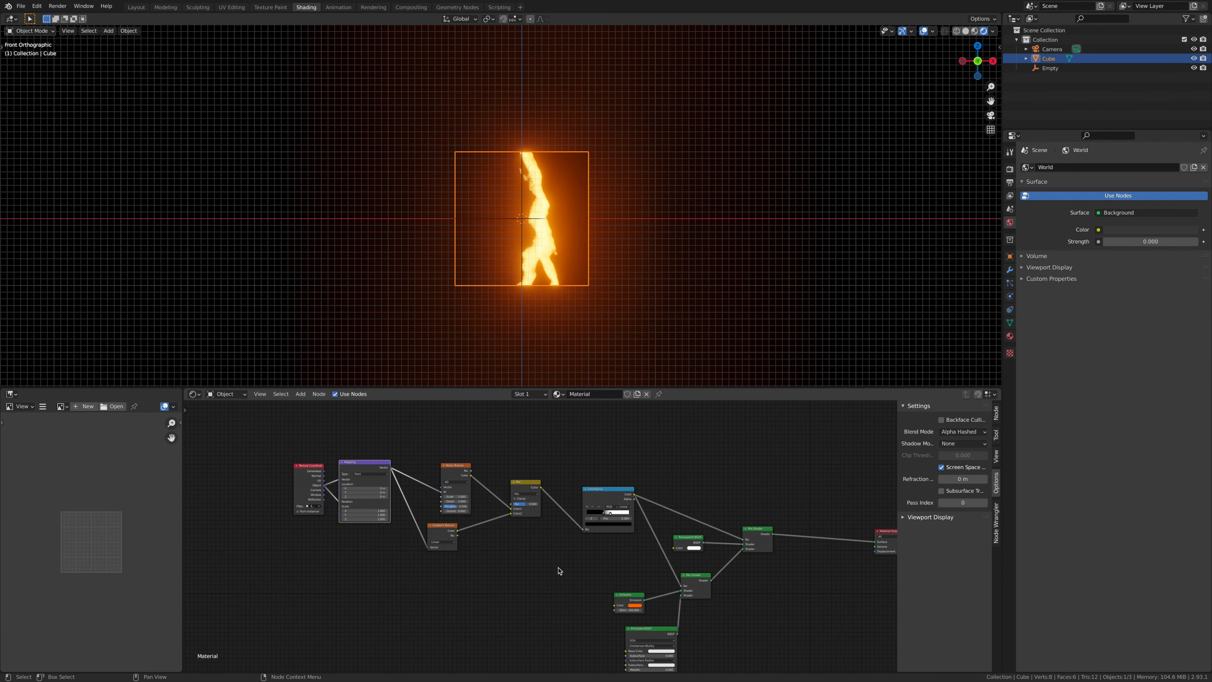
scroll(524, 554, up, 2)
ctrl+scroll(575, 580, right, 3)
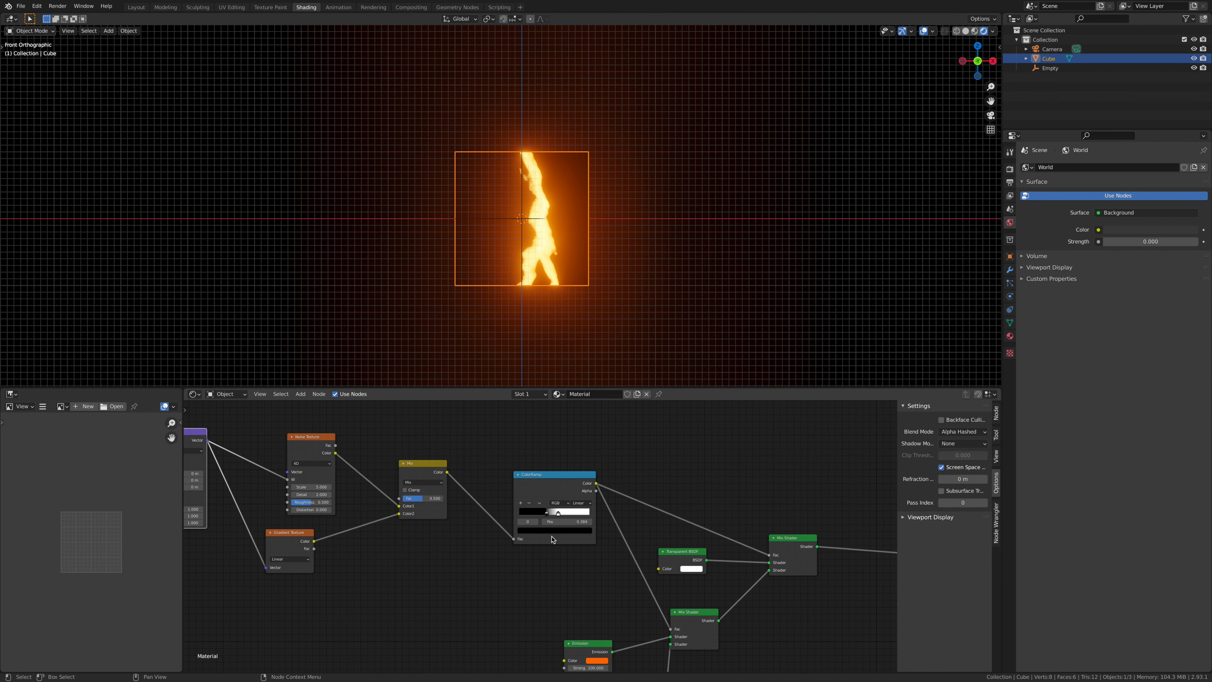
scroll(553, 510, up, 3)
click(555, 512)
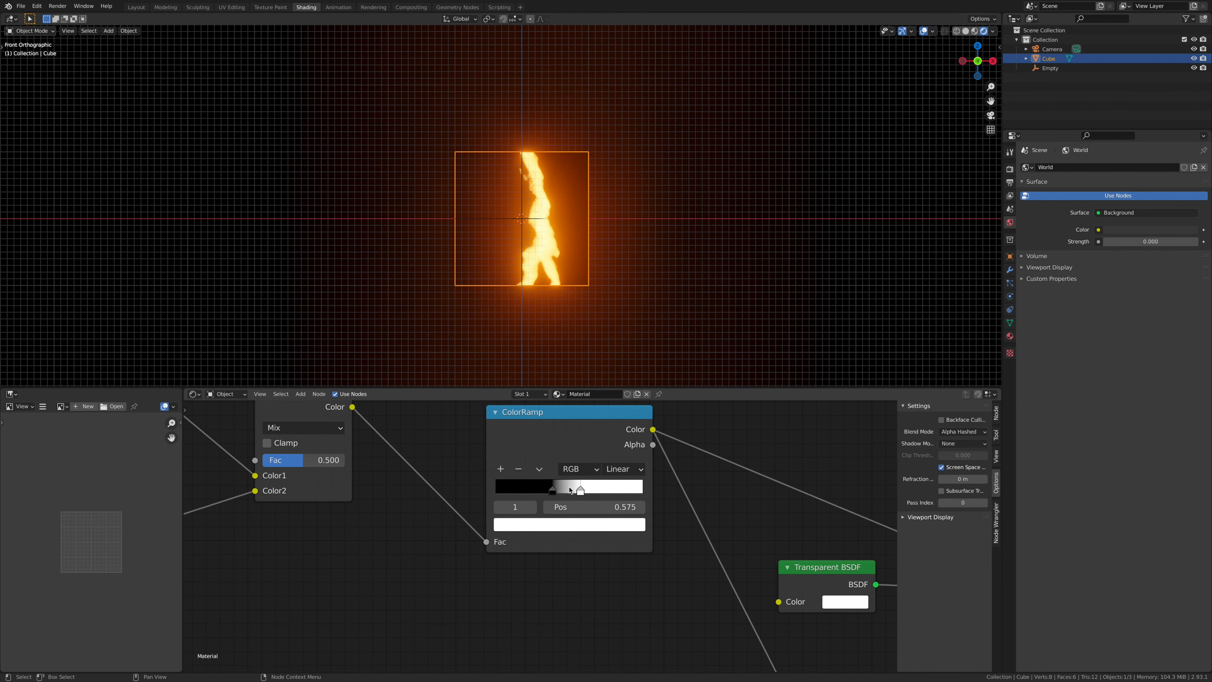
drag(553, 491, 570, 496)
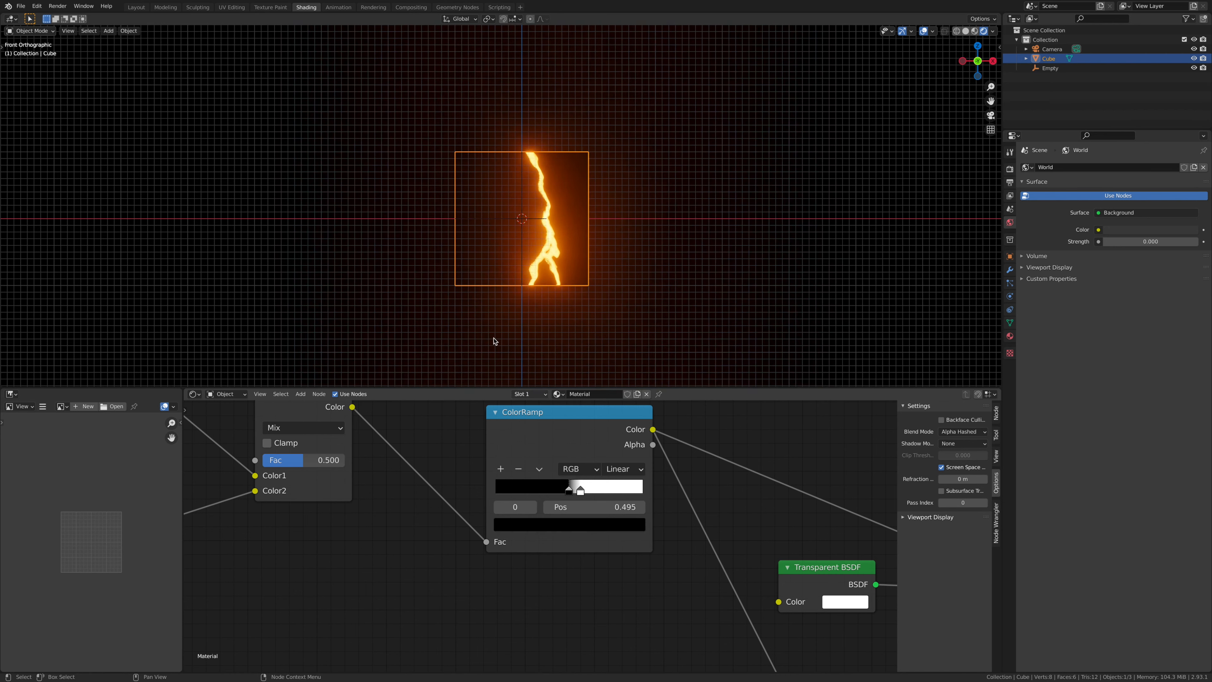
key(Home)
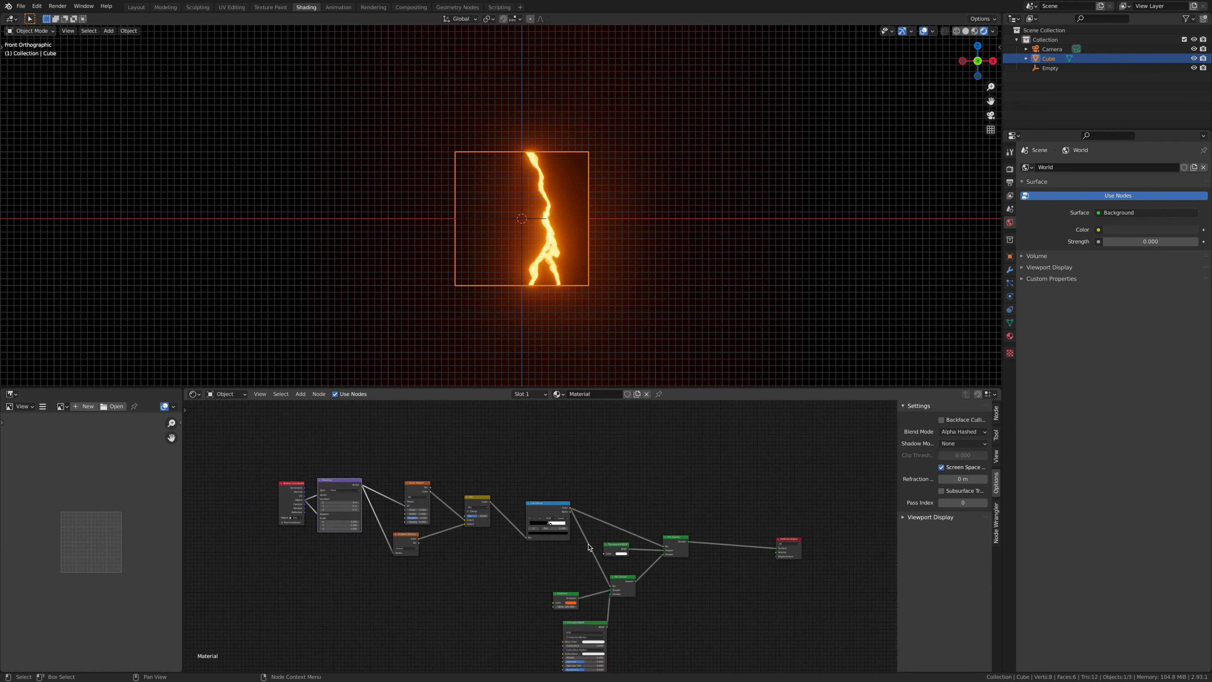
scroll(610, 543, down, 1)
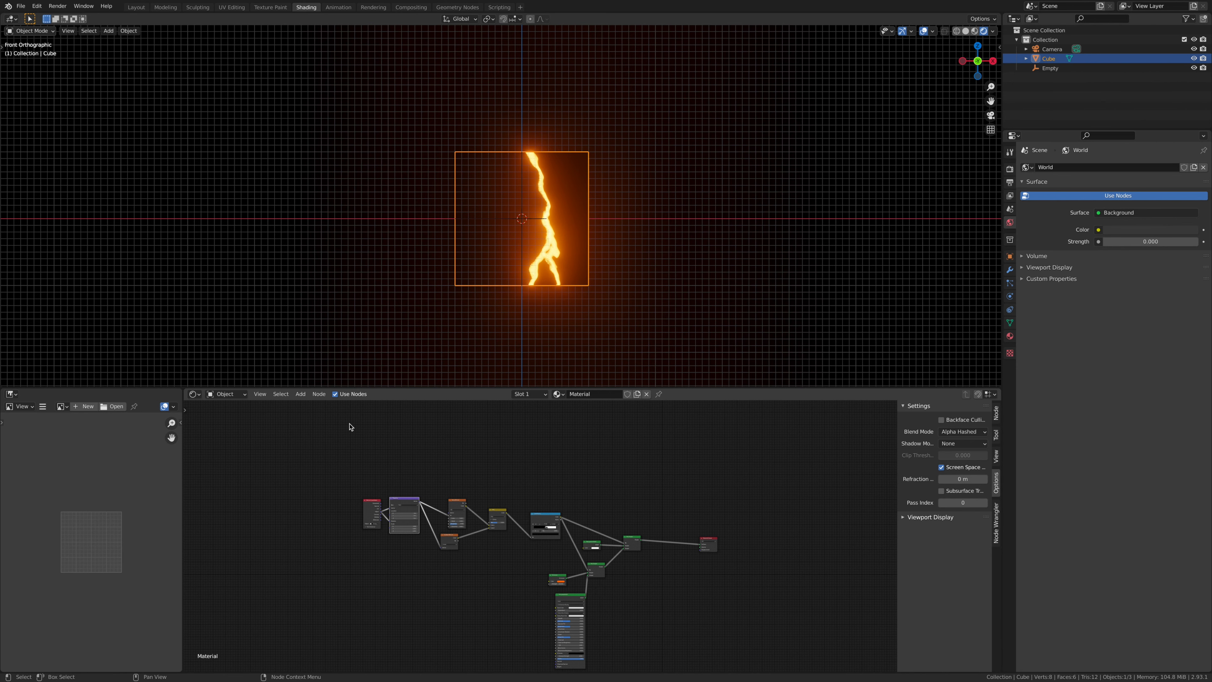
scroll(611, 553, up, 3)
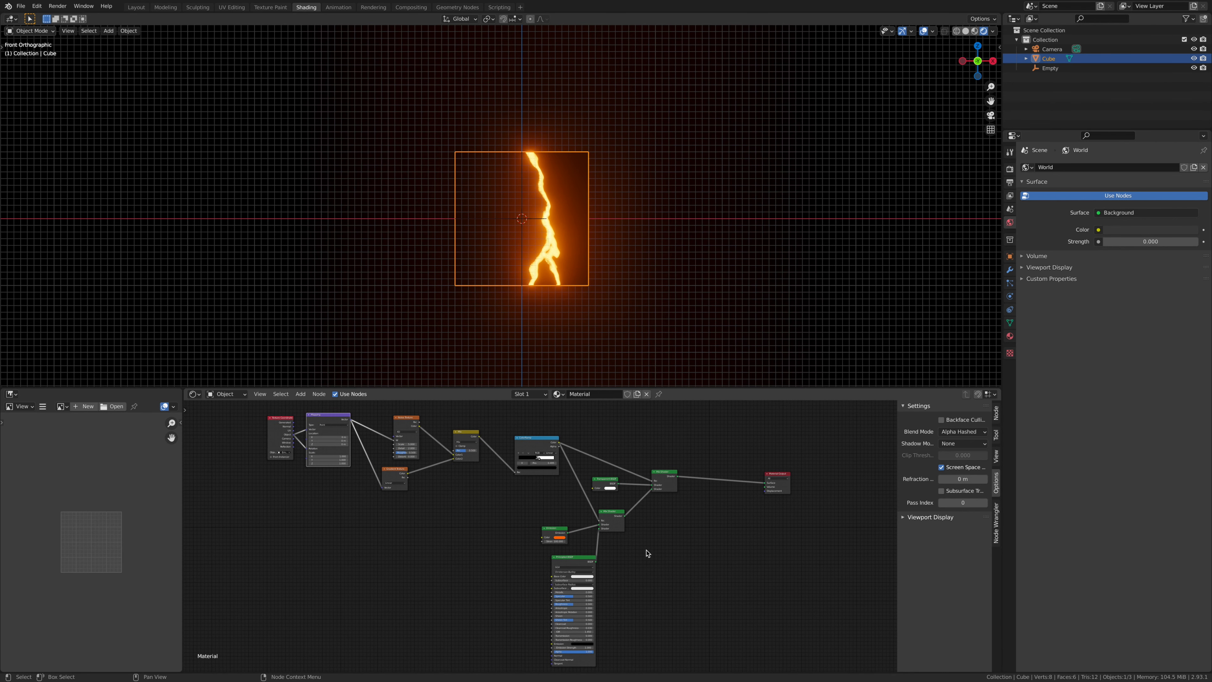
Group all of the dissolve material's nodes except the Material Output into one node group.
scroll(647, 553, down, 2)
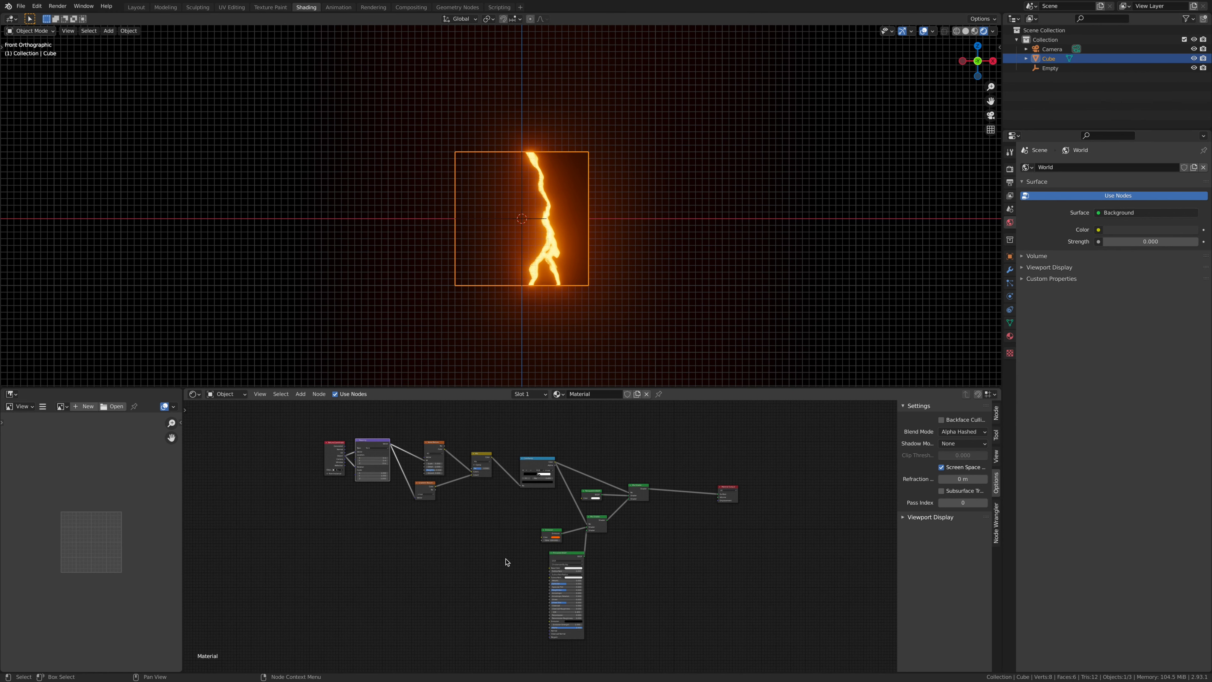
drag(282, 425, 692, 642)
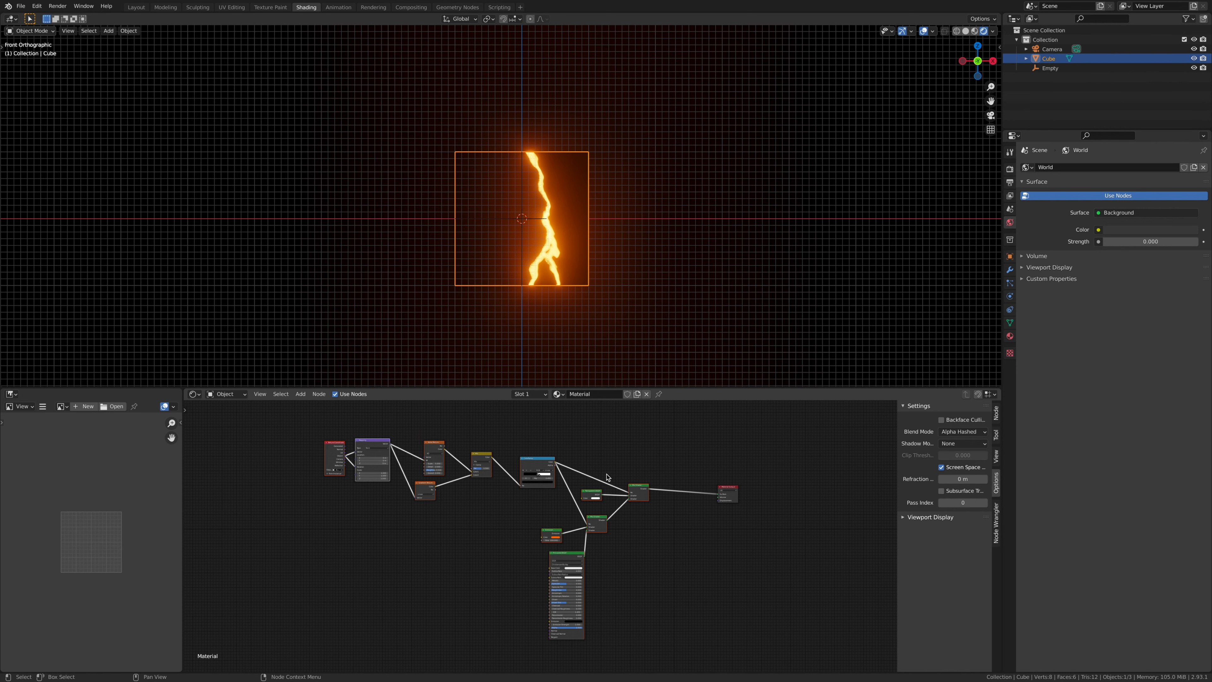
key(ctrl+g)
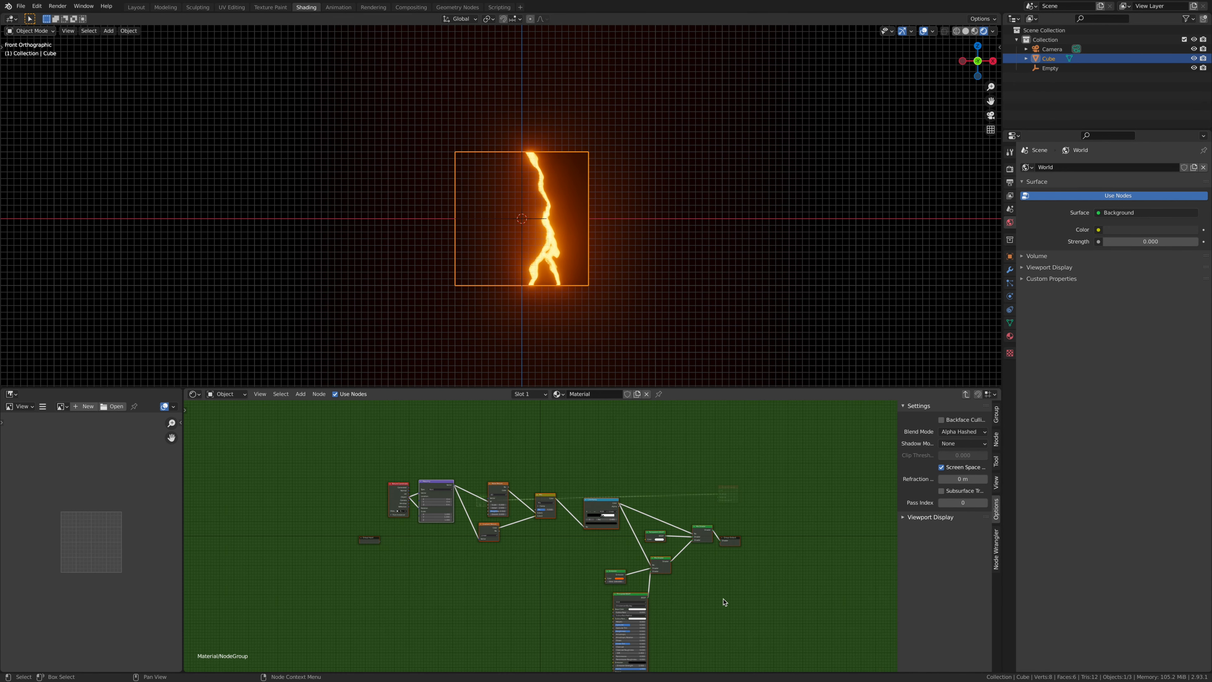
Inside the node group, expose the Emission node's Color and Strength inputs through the Group Input node.
scroll(657, 573, up, 4)
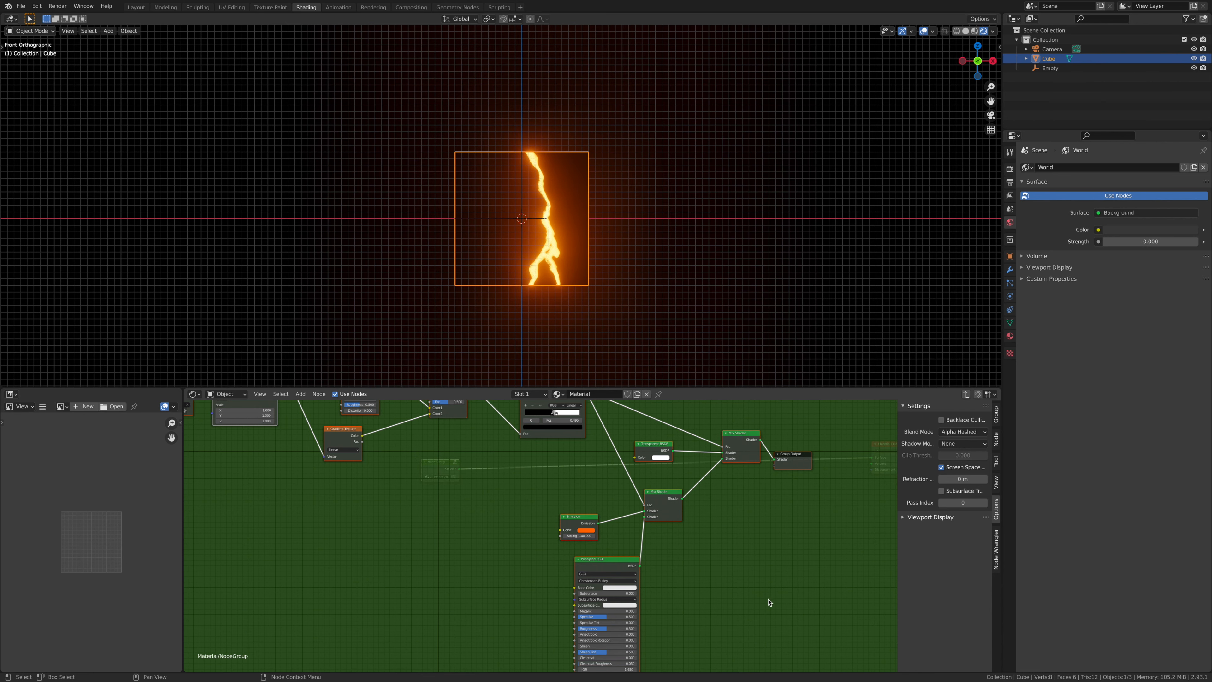
key(Home)
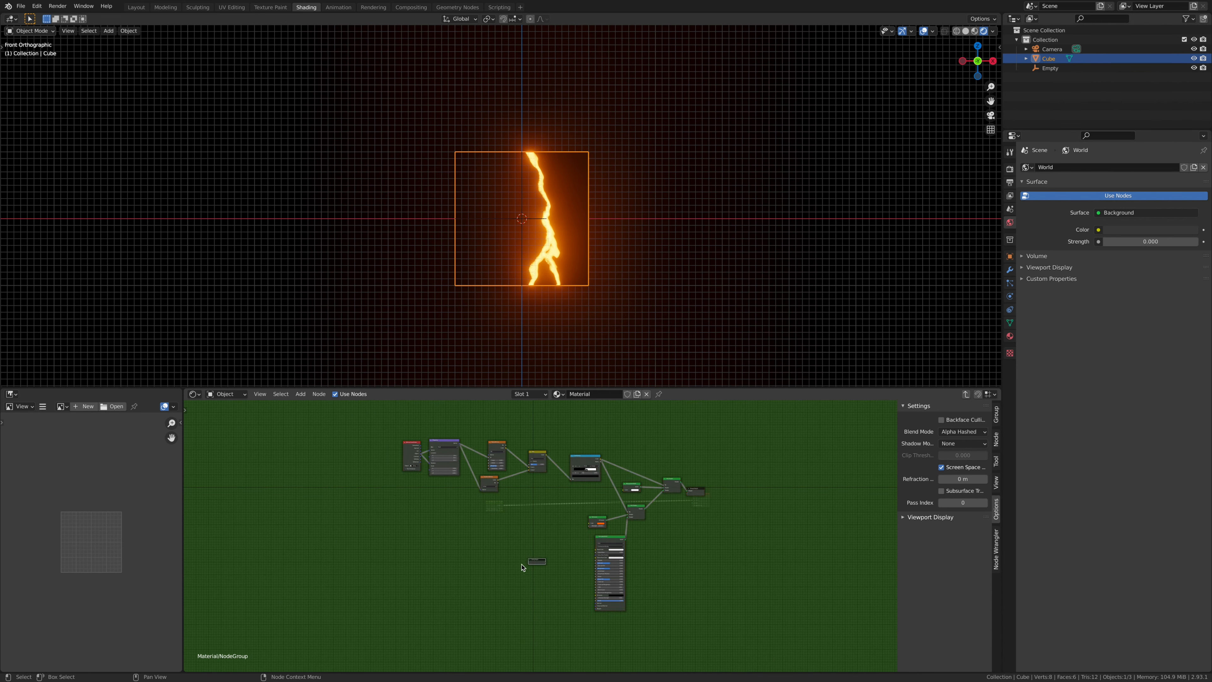
scroll(548, 568, up, 5)
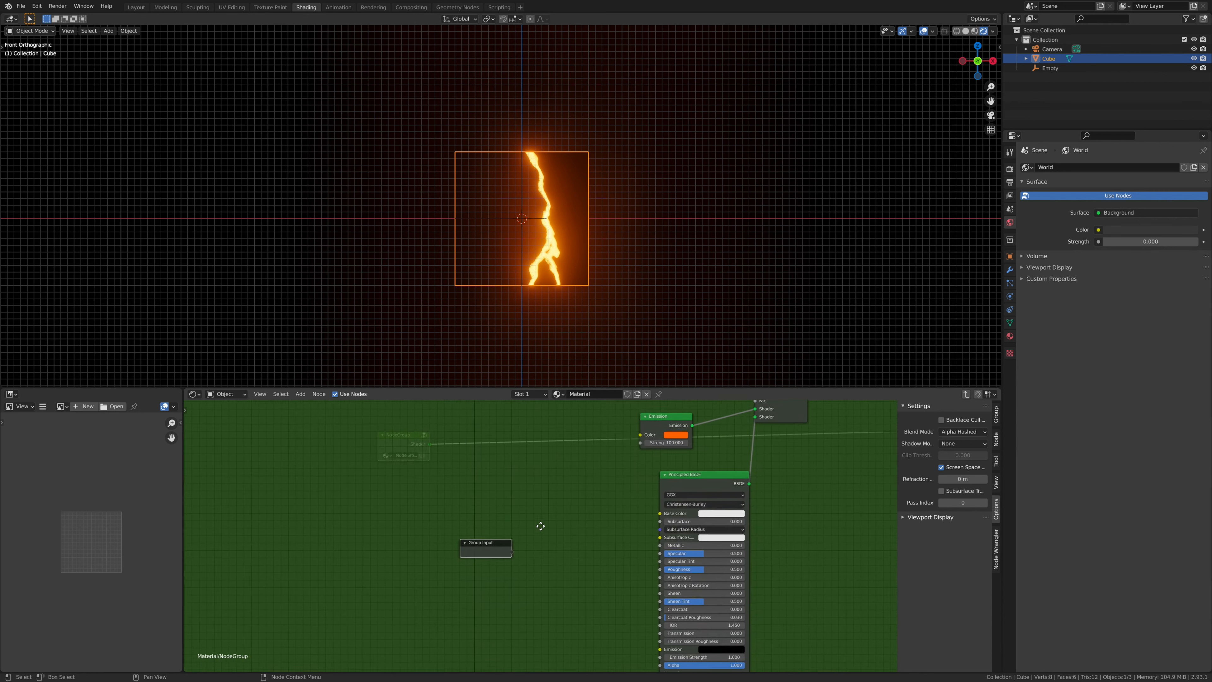
scroll(538, 538, down, 1)
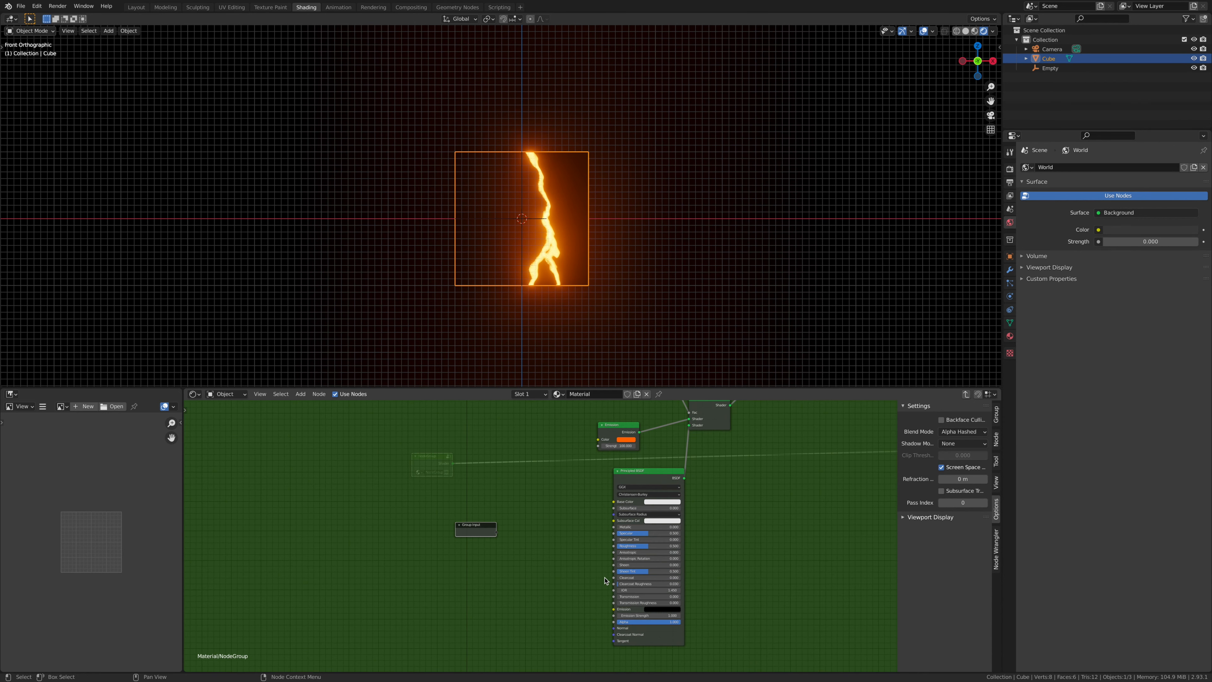
drag(598, 439, 497, 531)
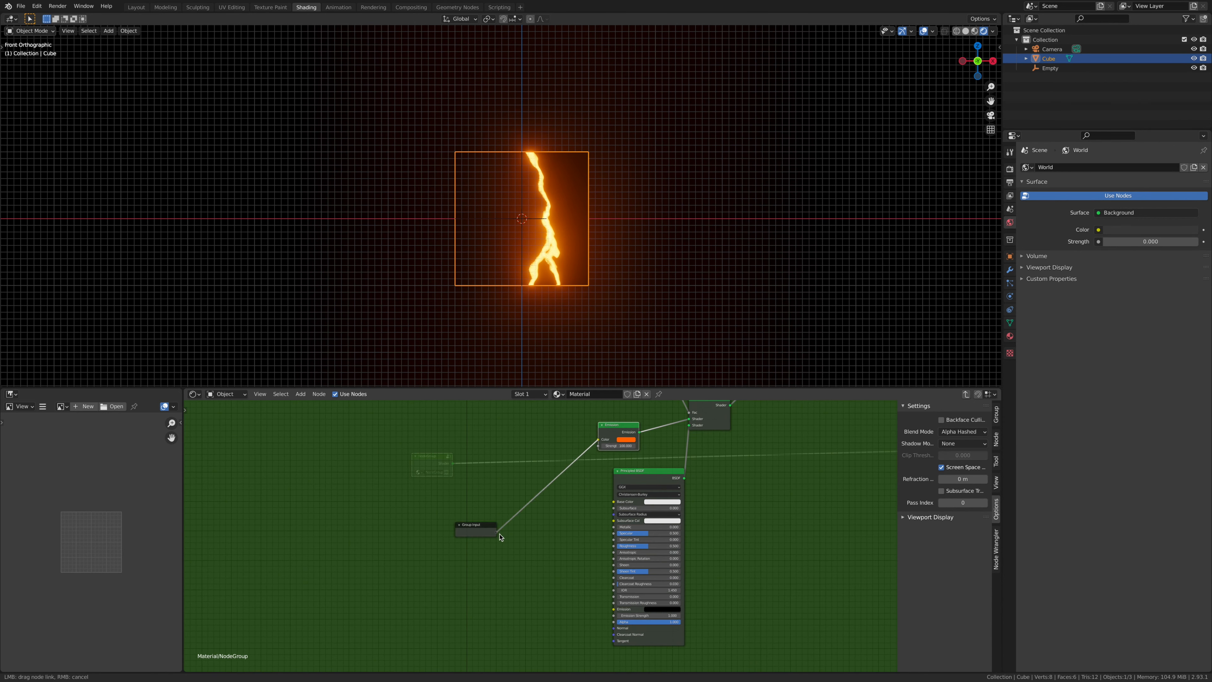
drag(598, 446, 496, 538)
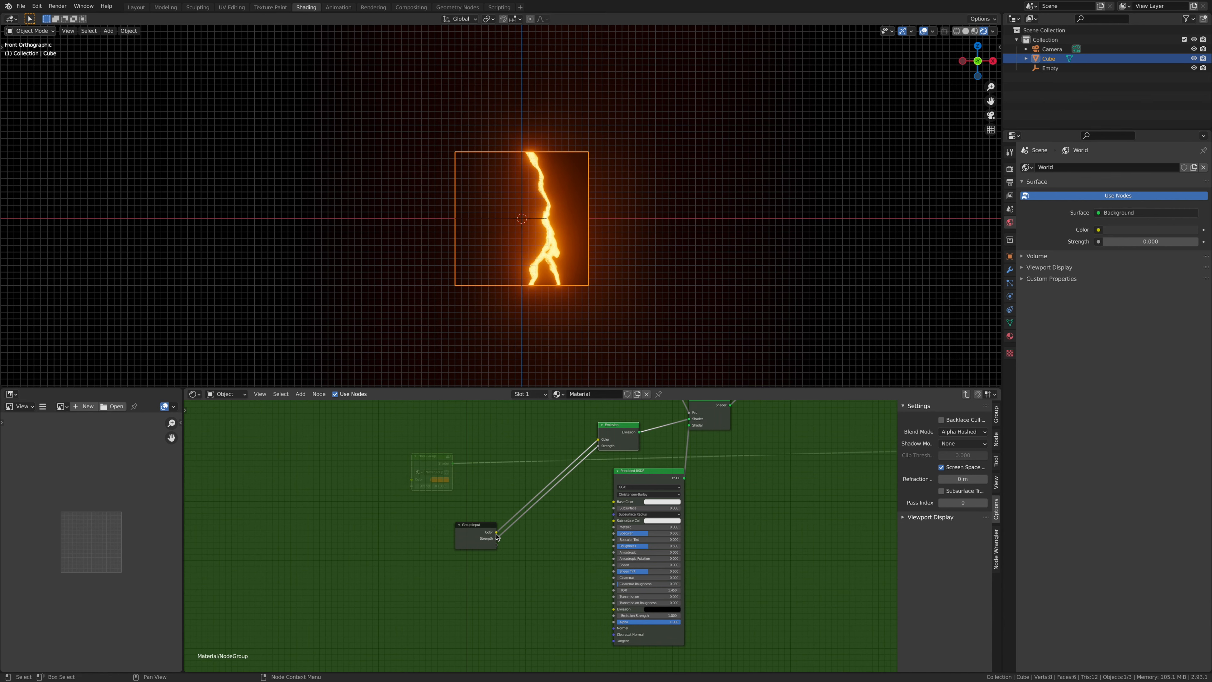
Connect the Principled BSDF's Base Color, Metallic, Roughness and Normal inputs to new sockets on the Group Input node.
drag(614, 504, 496, 545)
drag(614, 529, 496, 551)
drag(613, 545, 497, 557)
drag(614, 628, 497, 564)
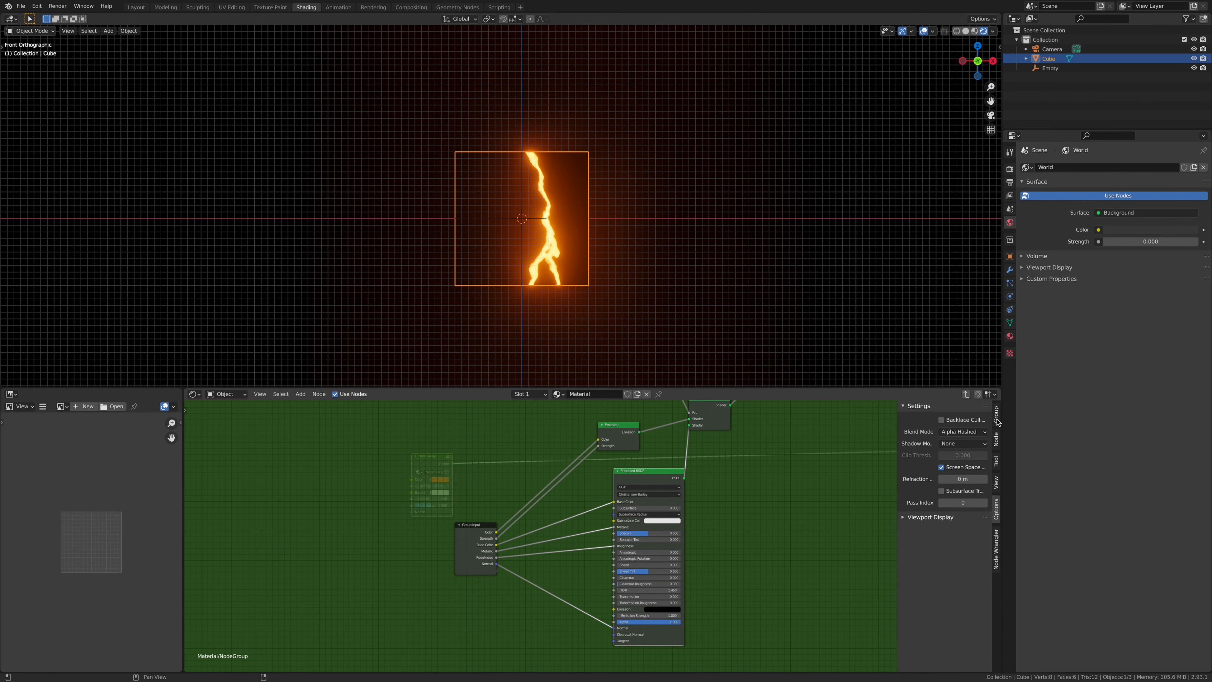
Rename the Principled BSDF node inside the group as DISSOLVE.
click(996, 439)
click(963, 437)
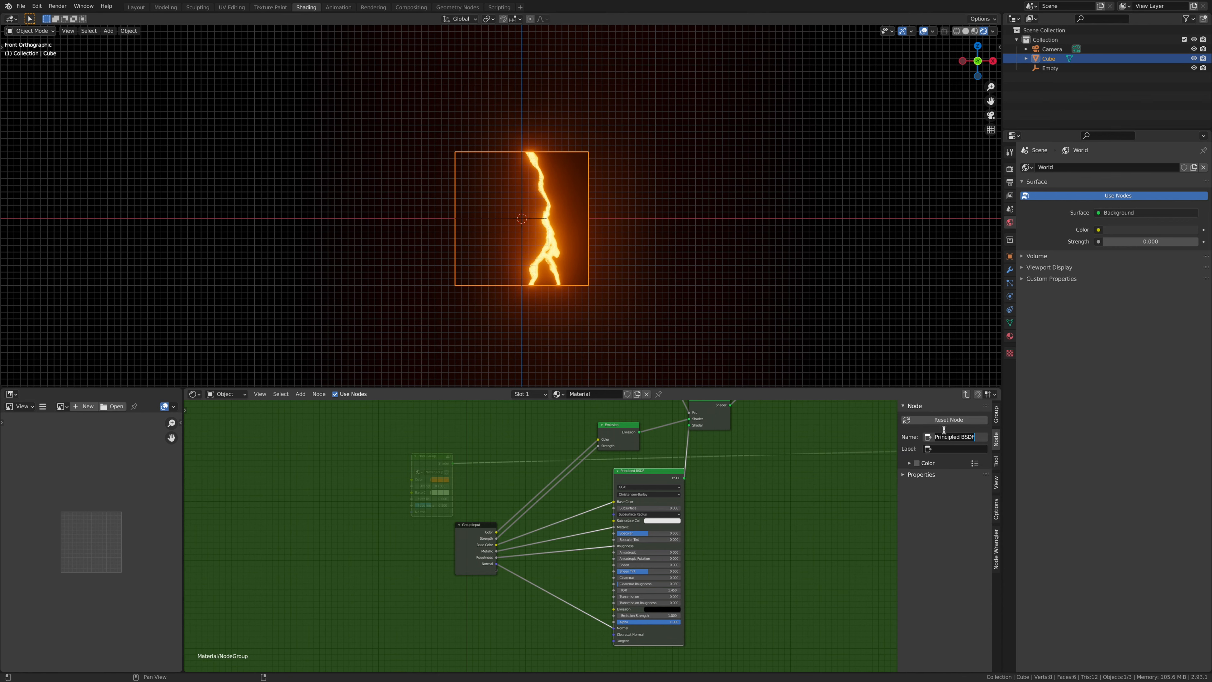
key(ctrl+a)
key(BackSpace)
text(DISSOLVE)
key(Return)
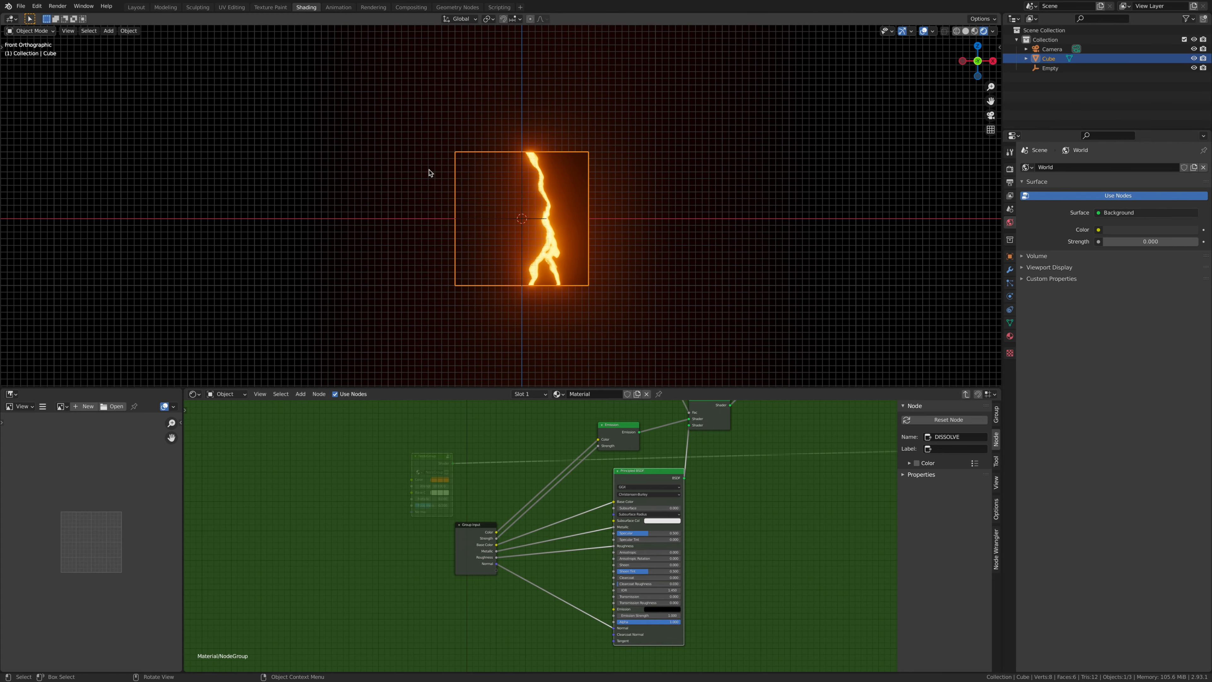
Save the project as a new file named DISSOLVE in the objects and guns folder.
key(ctrl+shift+s)
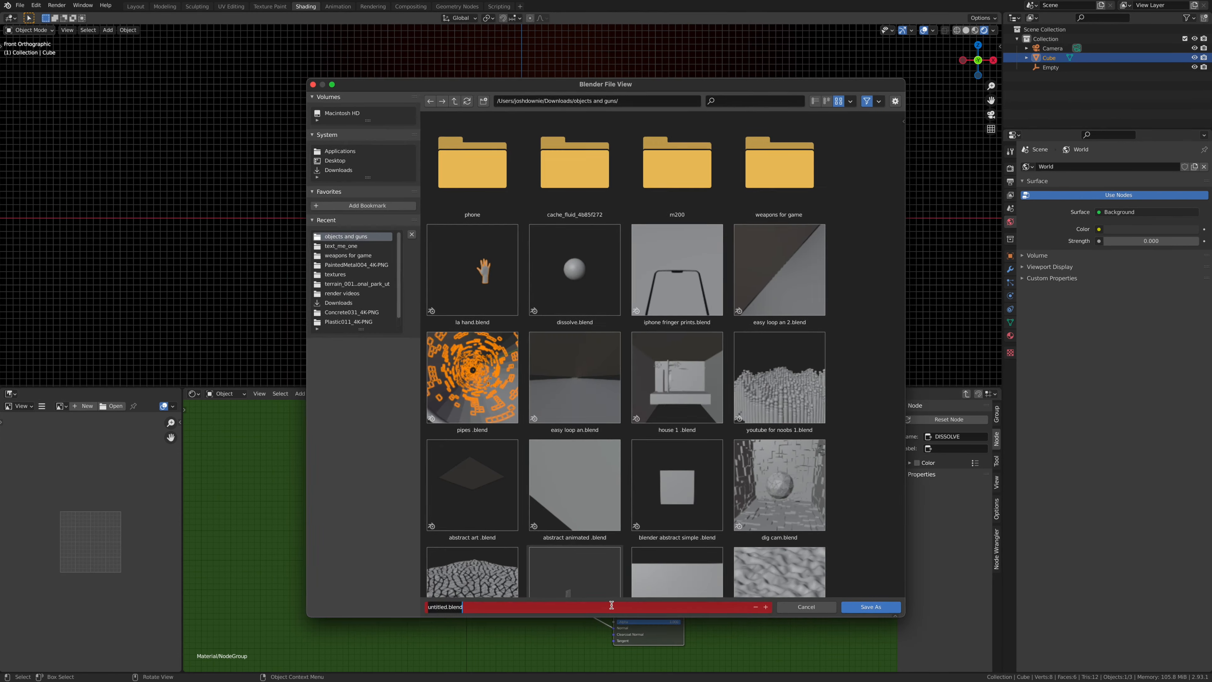
text(DISSOLVE)
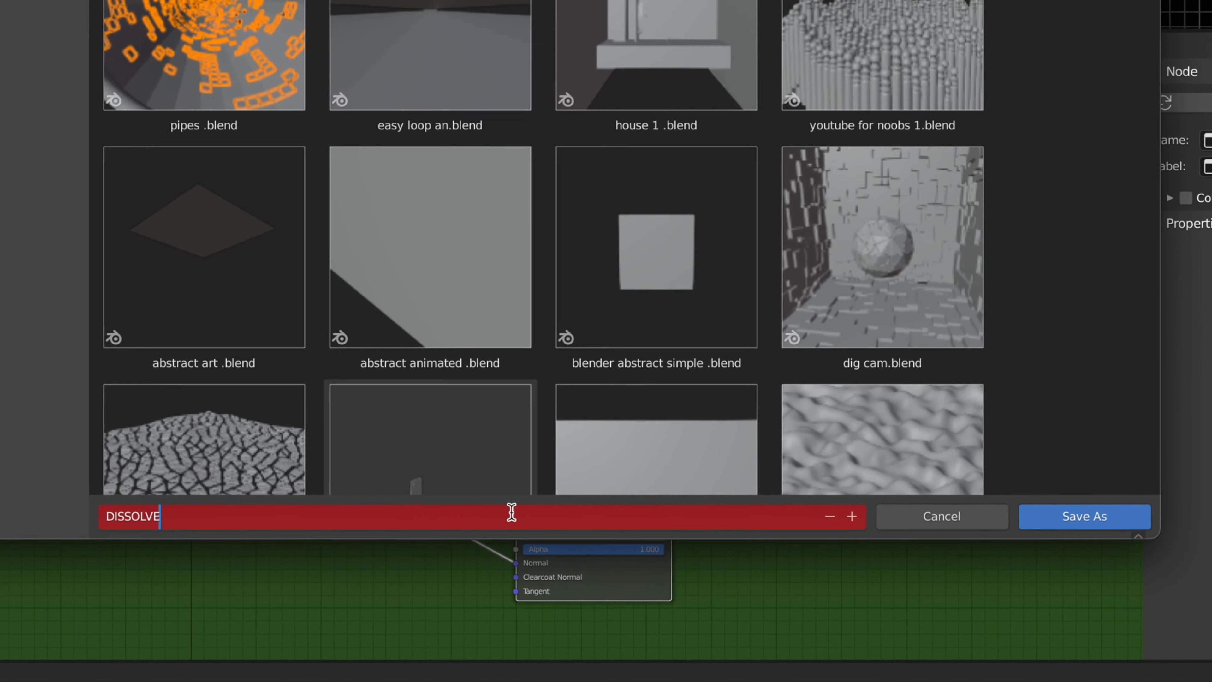
key(Return)
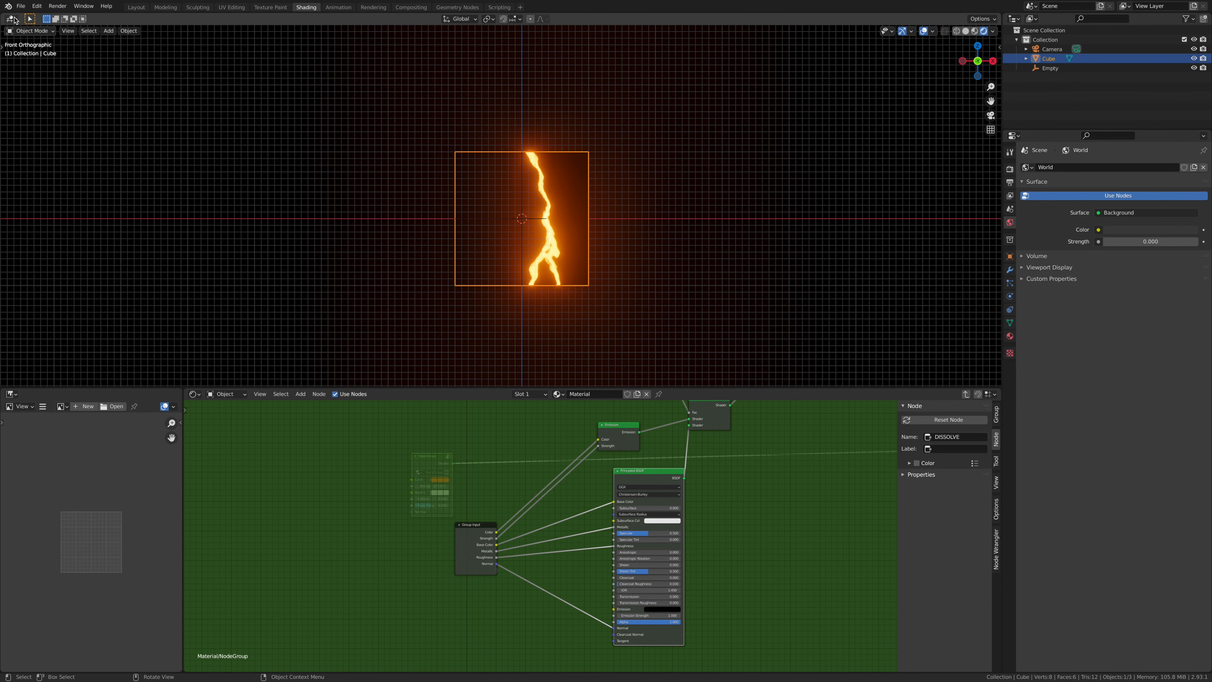
Create a new General file and delete the default camera, cube and light.
click(21, 6)
mouse_move(22, 17)
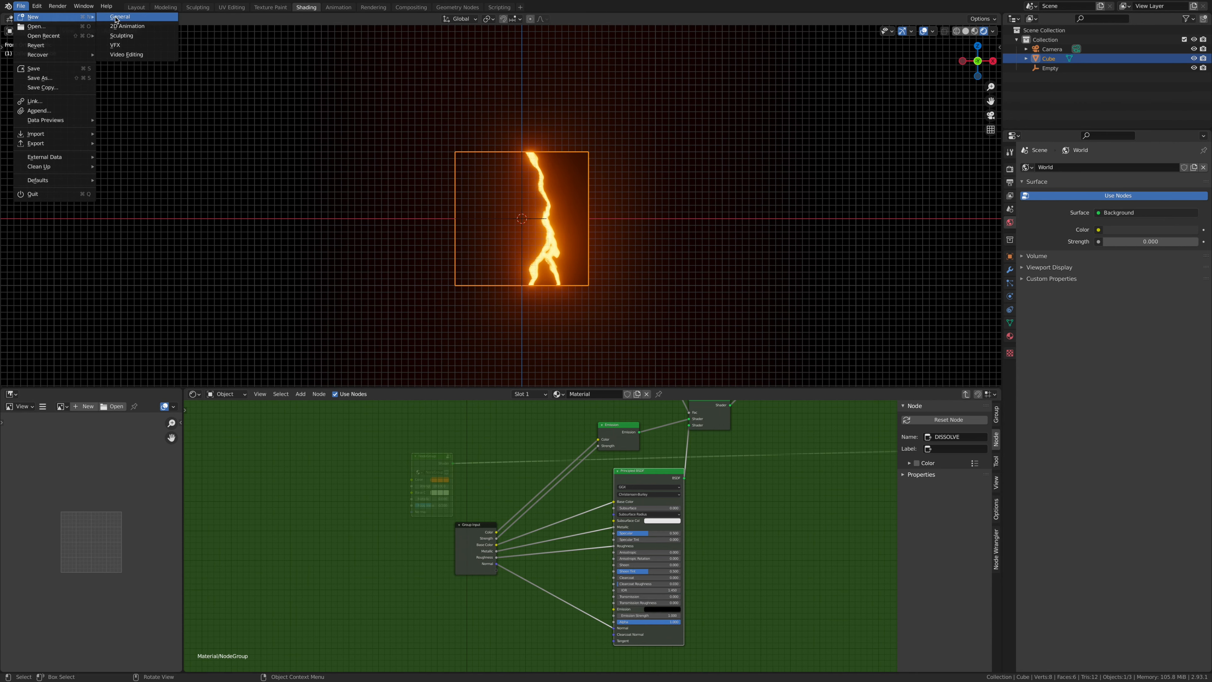
click(117, 17)
right_click(473, 387)
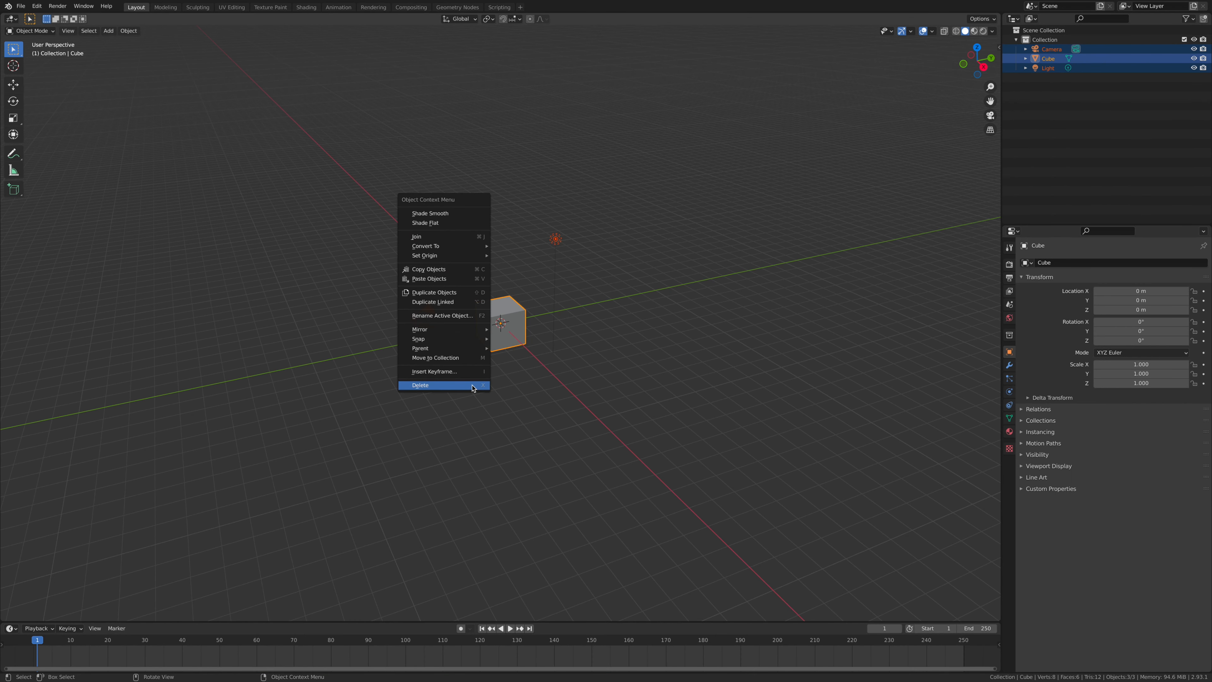
click(472, 386)
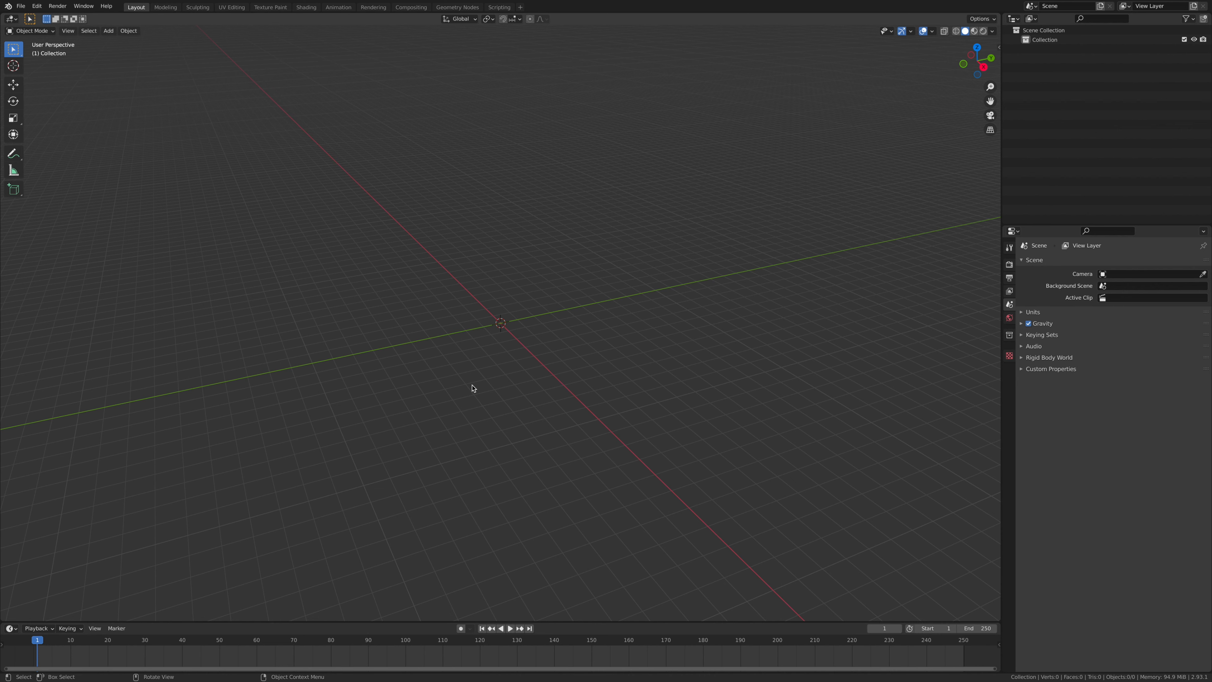
Add a text object and rotate it 90° about the X axis to stand upright.
key(shift+a)
mouse_move(664, 287)
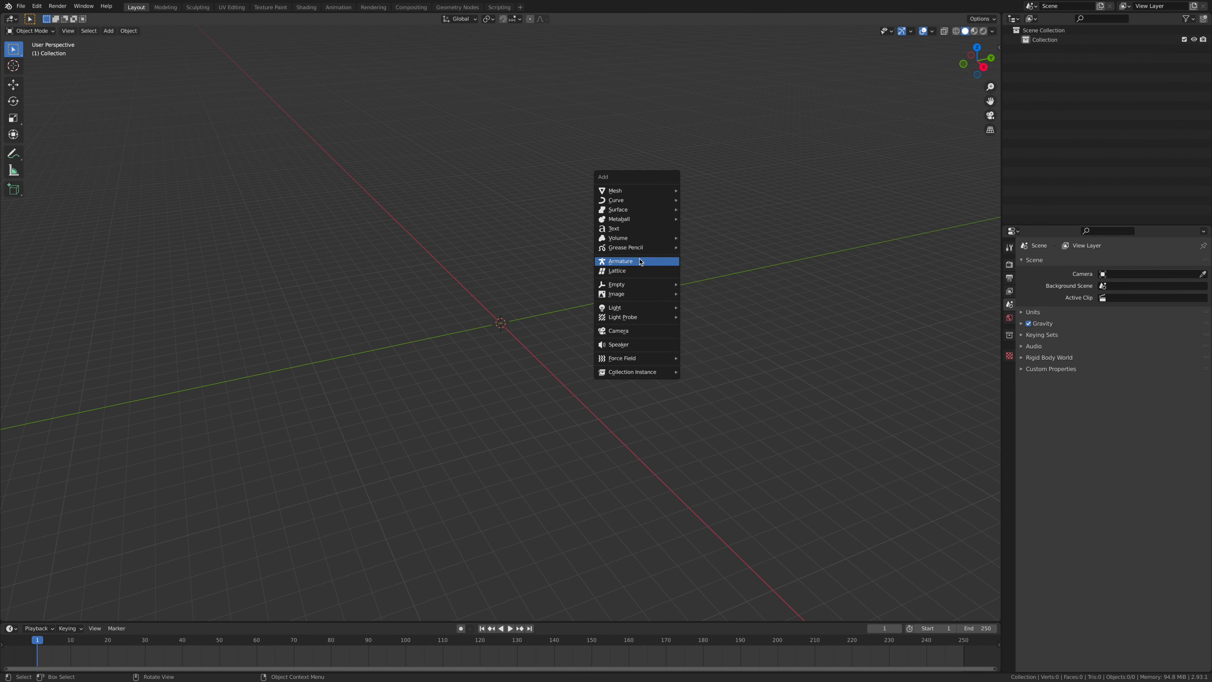
click(616, 228)
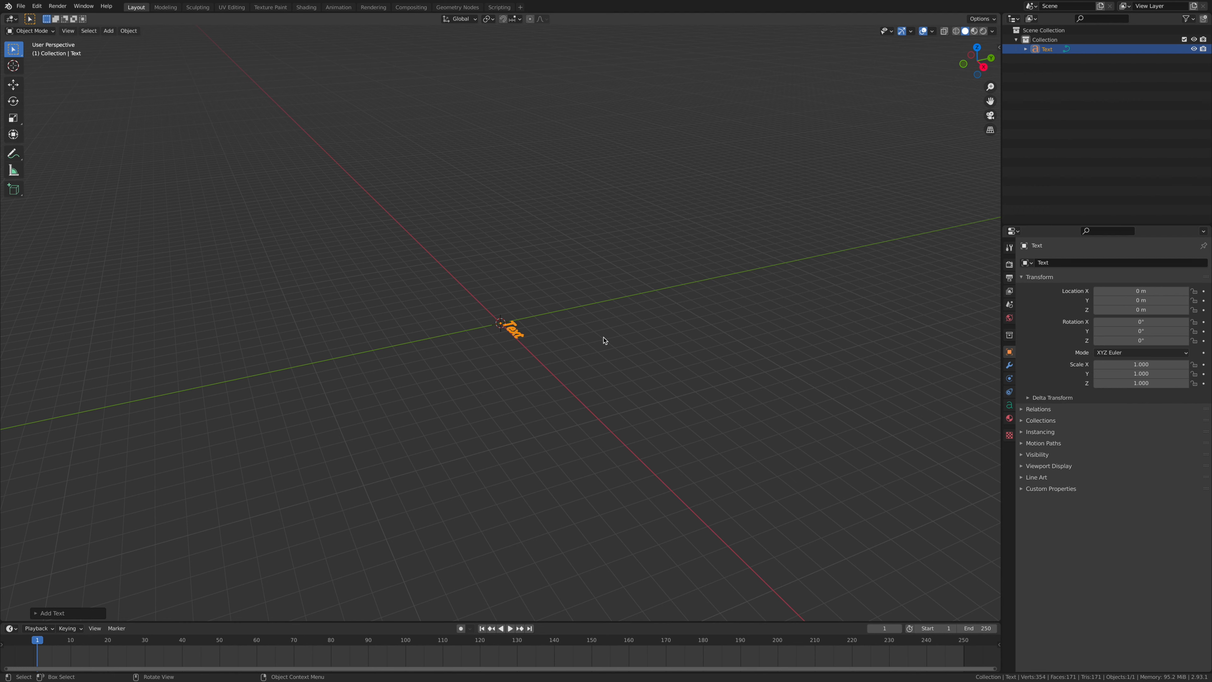
text(rx90)
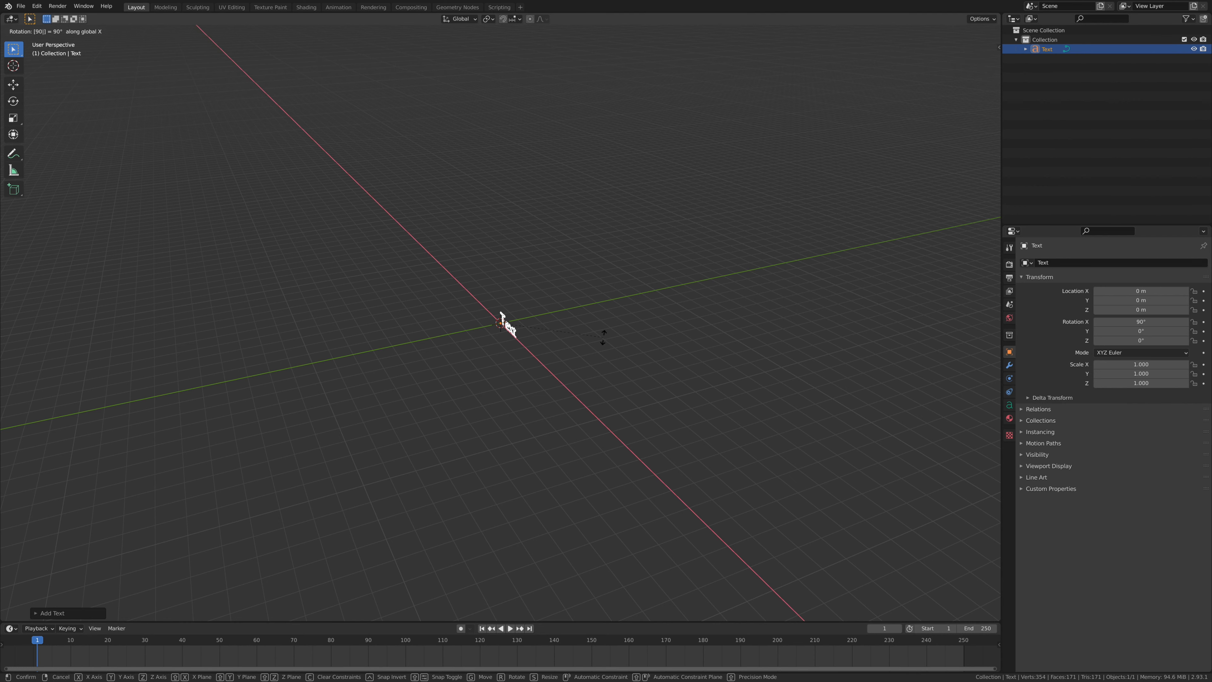
key(Return)
Change the text to JGDNETWORK and set its regular font to PTSans-NarrowBold.
scroll(506, 387, up, 6)
middle_drag(525, 406, 812, 422)
click(1010, 405)
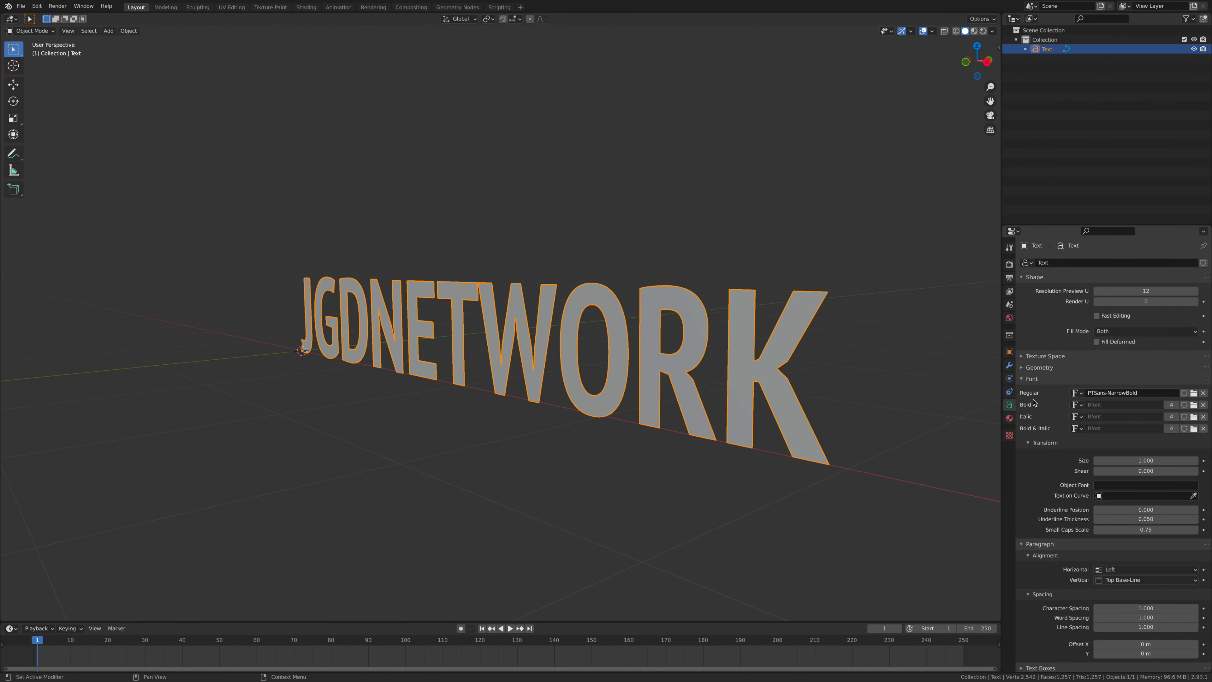
Give the text a 0.06 m extrusion and a 0.01 m bevel depth, with character spacing of 1.2.
click(1039, 367)
scroll(1146, 363, down, 2)
drag(1159, 354, 1179, 354)
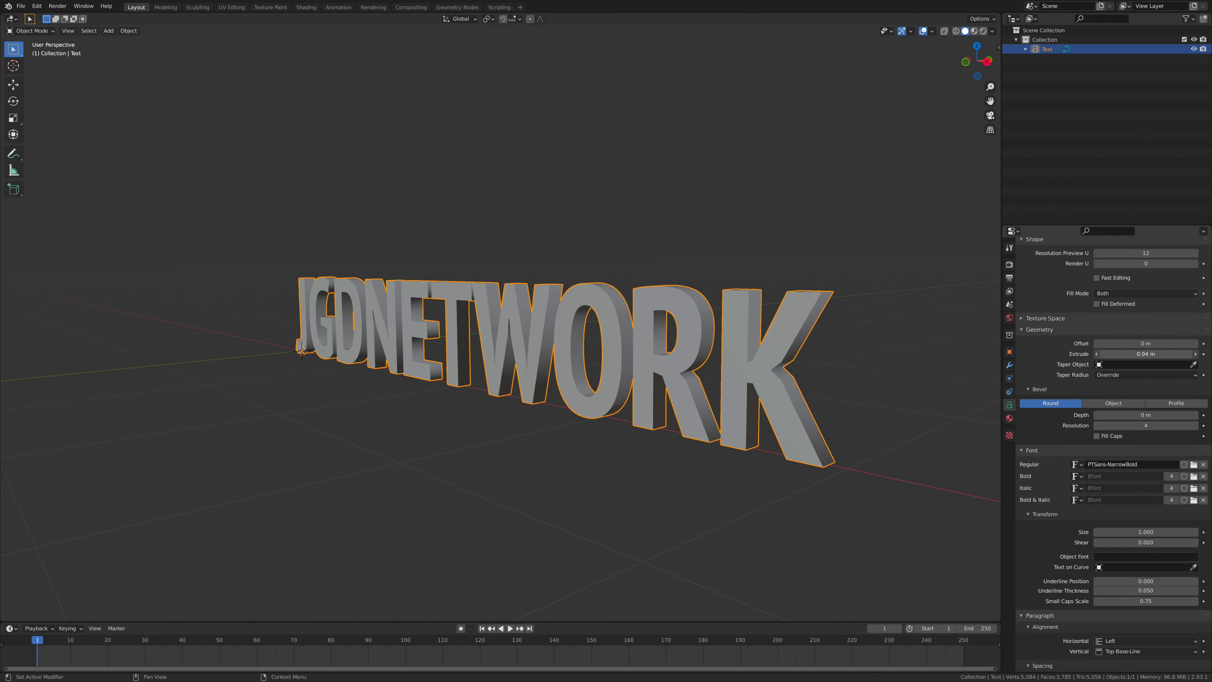
scroll(1070, 514, down, 2)
scroll(1054, 475, down, 3)
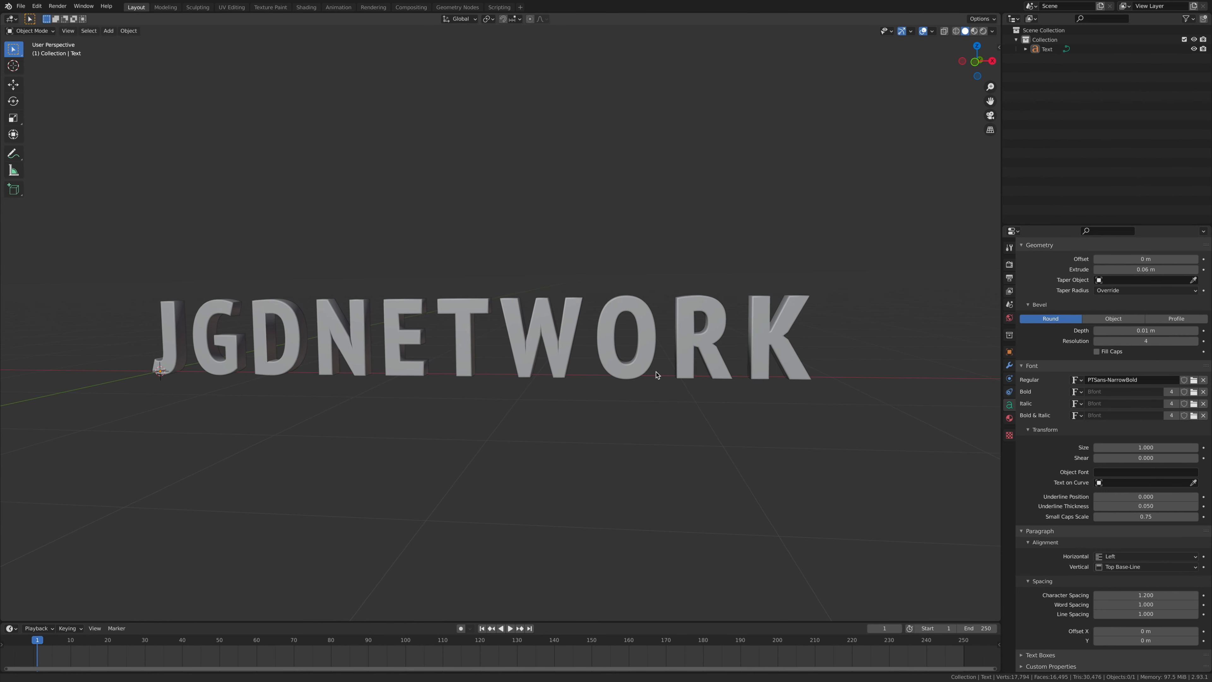
middle_drag(656, 374, 595, 416)
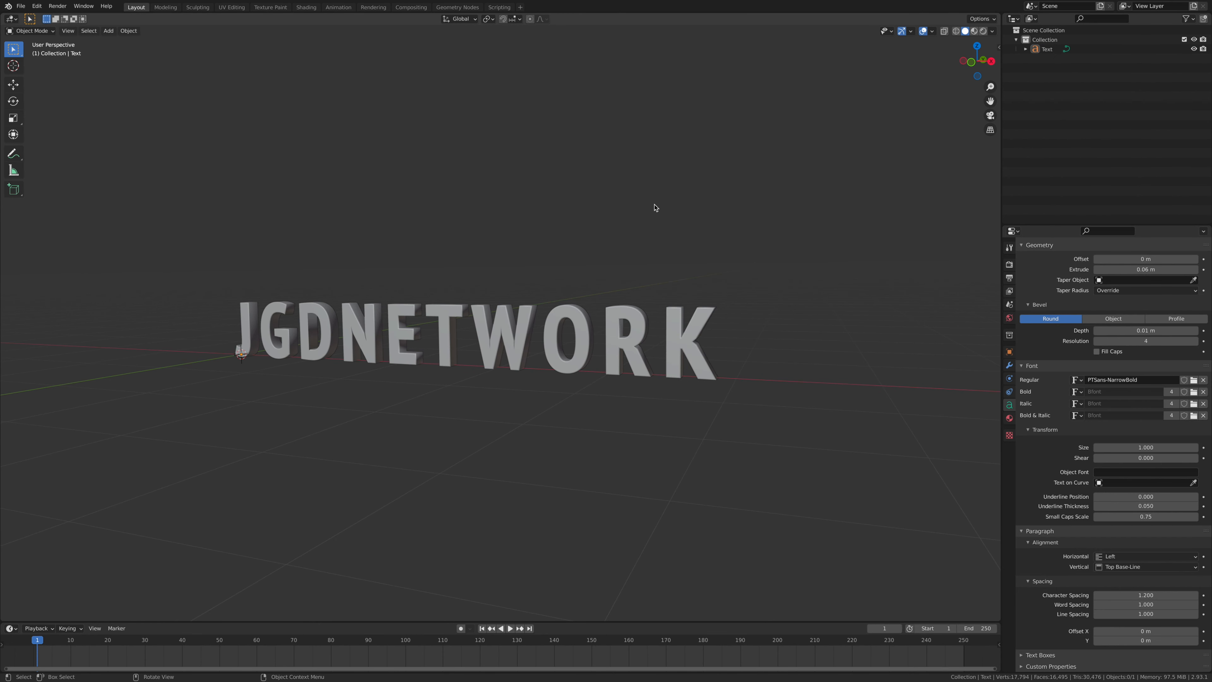
In the Shading workspace, give the text a new material and delete its Principled BSDF node.
click(478, 329)
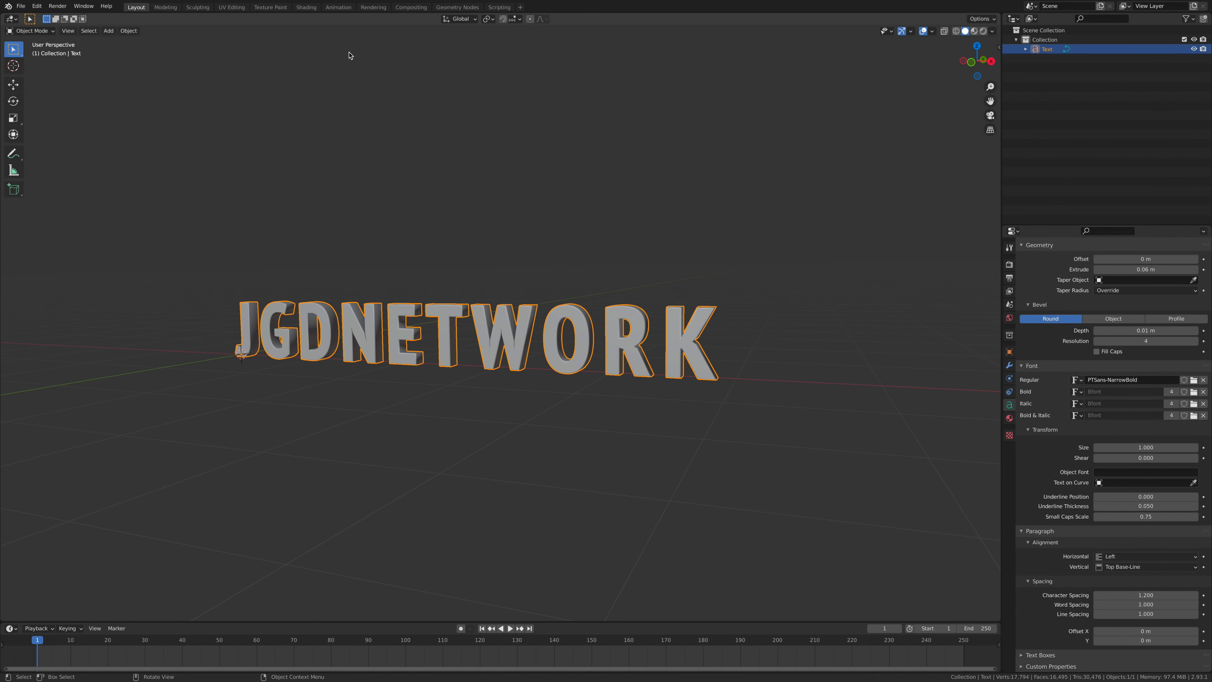
click(306, 7)
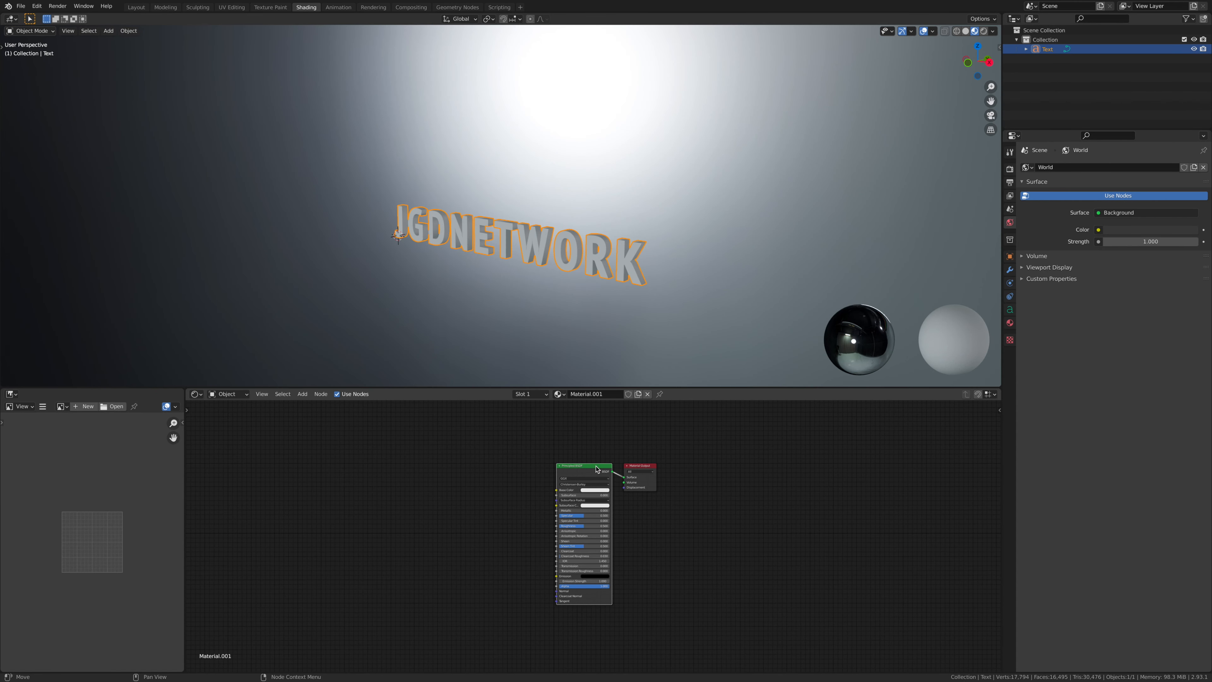
right_click(597, 469)
click(598, 468)
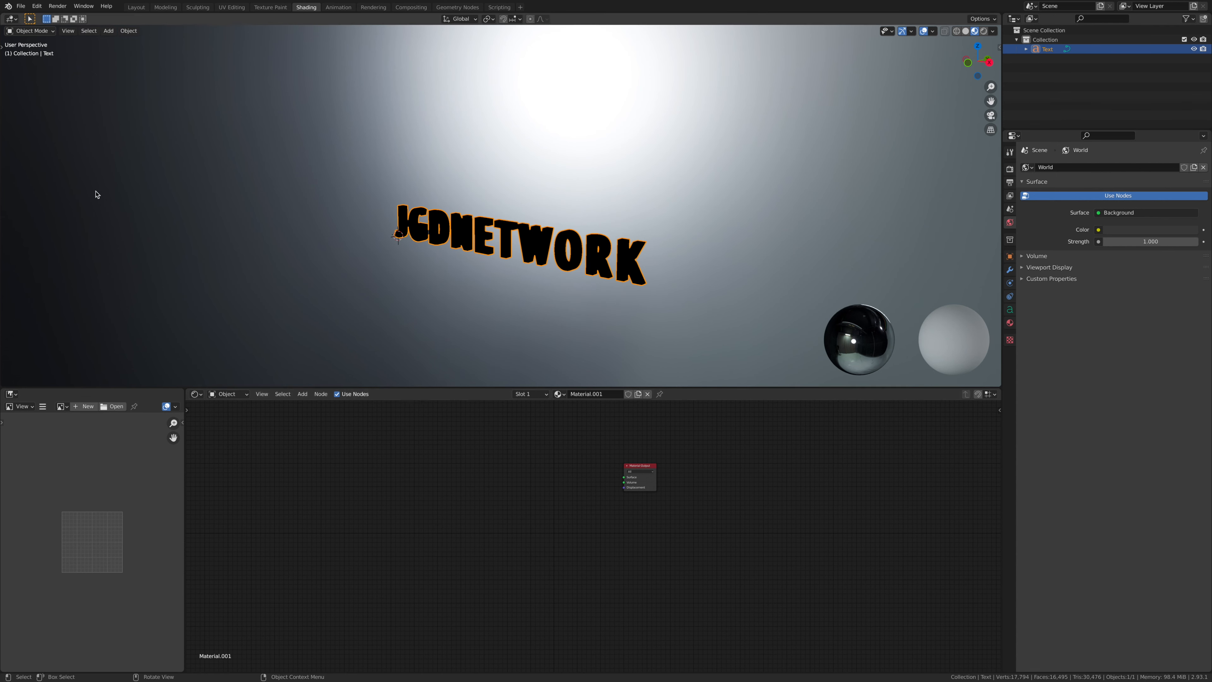
Append the material named Material from DISSOLVE.blend in the objects and guns folder.
click(21, 6)
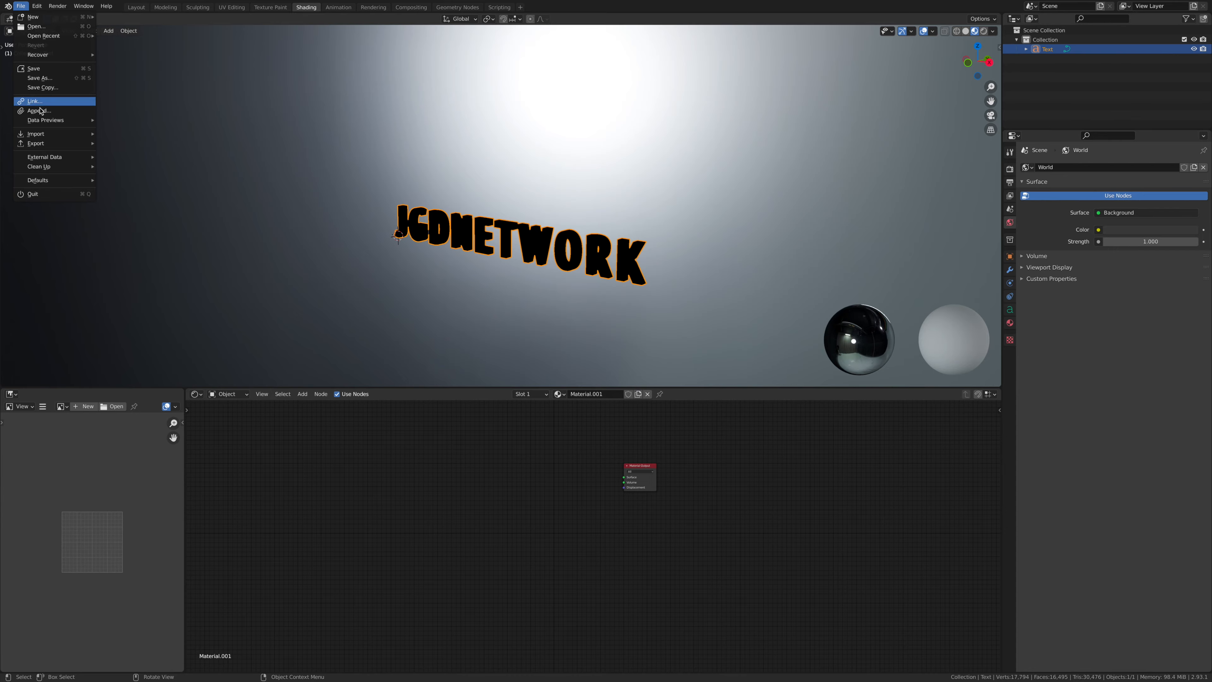
click(49, 111)
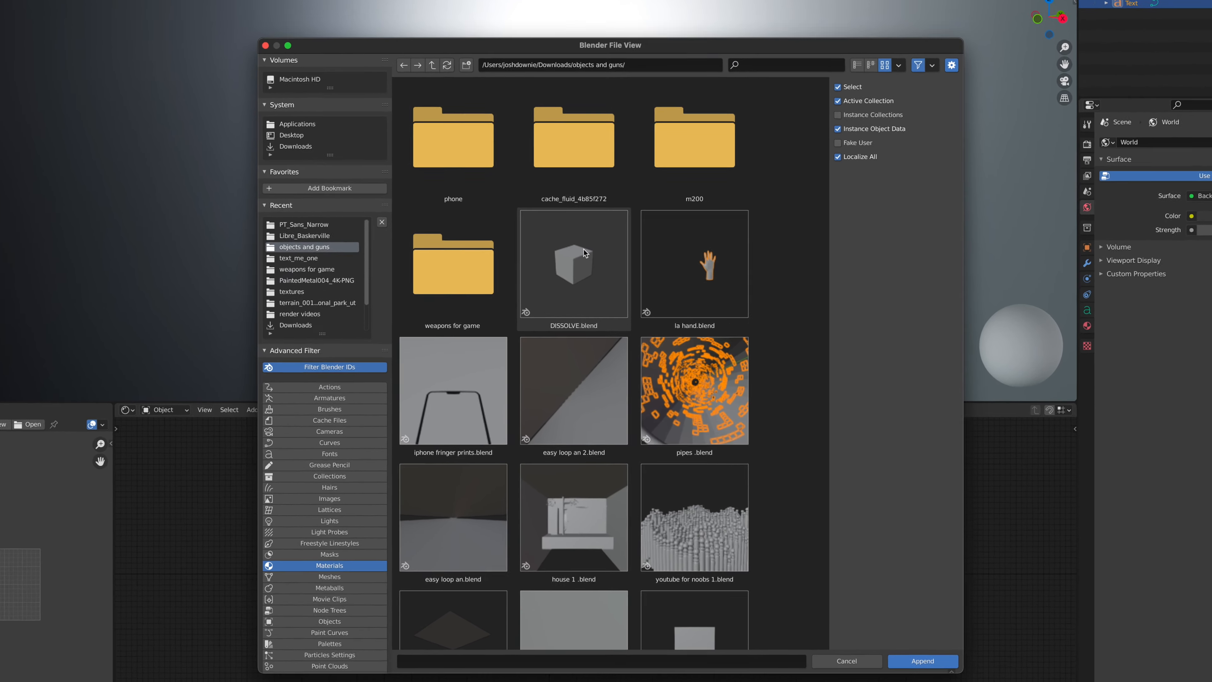
click(583, 257)
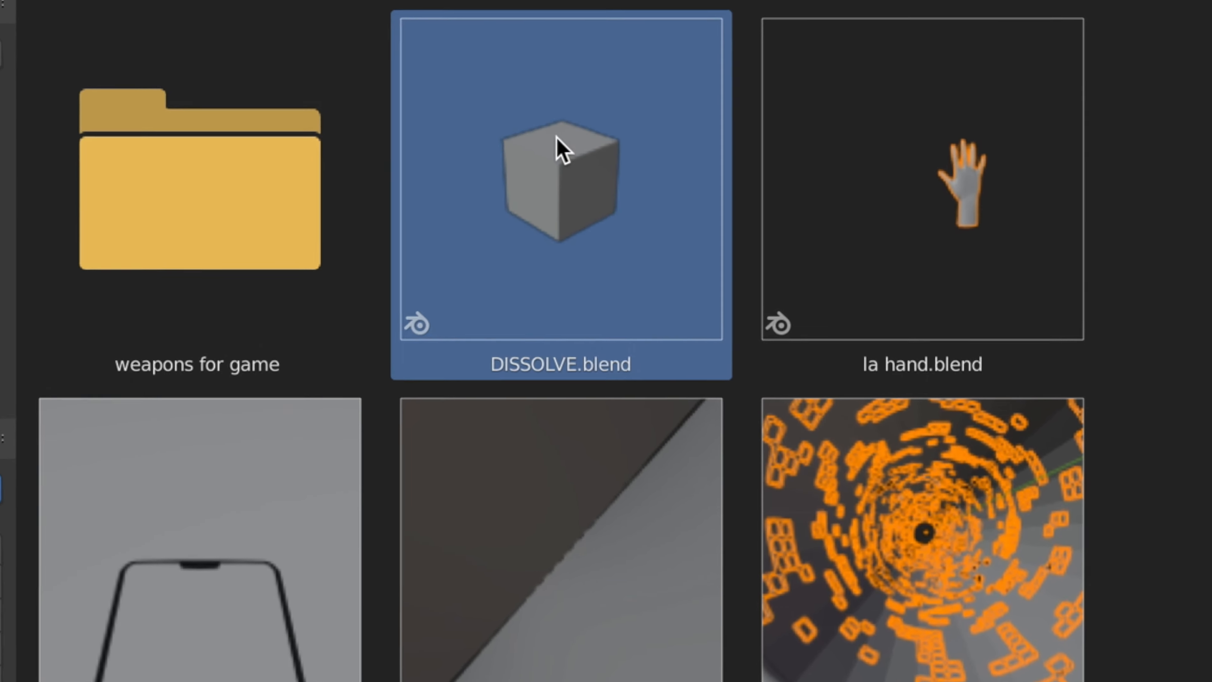
double_click(561, 148)
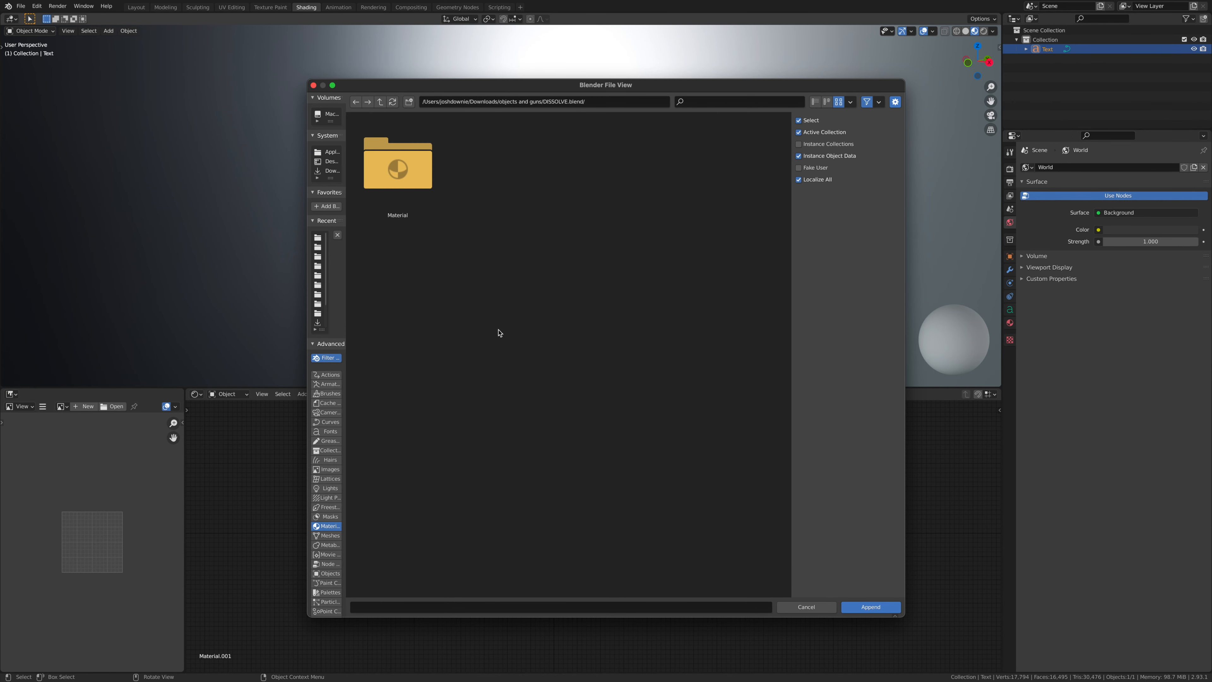
double_click(415, 186)
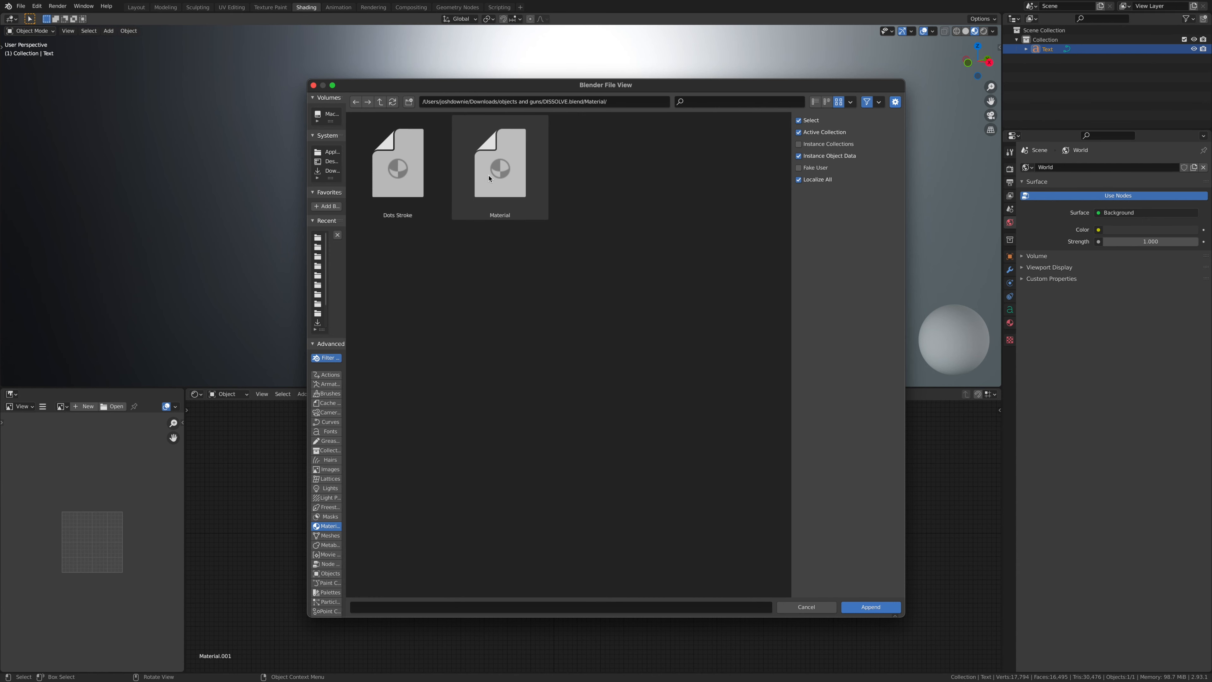
mouse_move(537, 94)
mouse_down()
mouse_move(516, 477)
mouse_move(530, 406)
mouse_move(523, 102)
mouse_up()
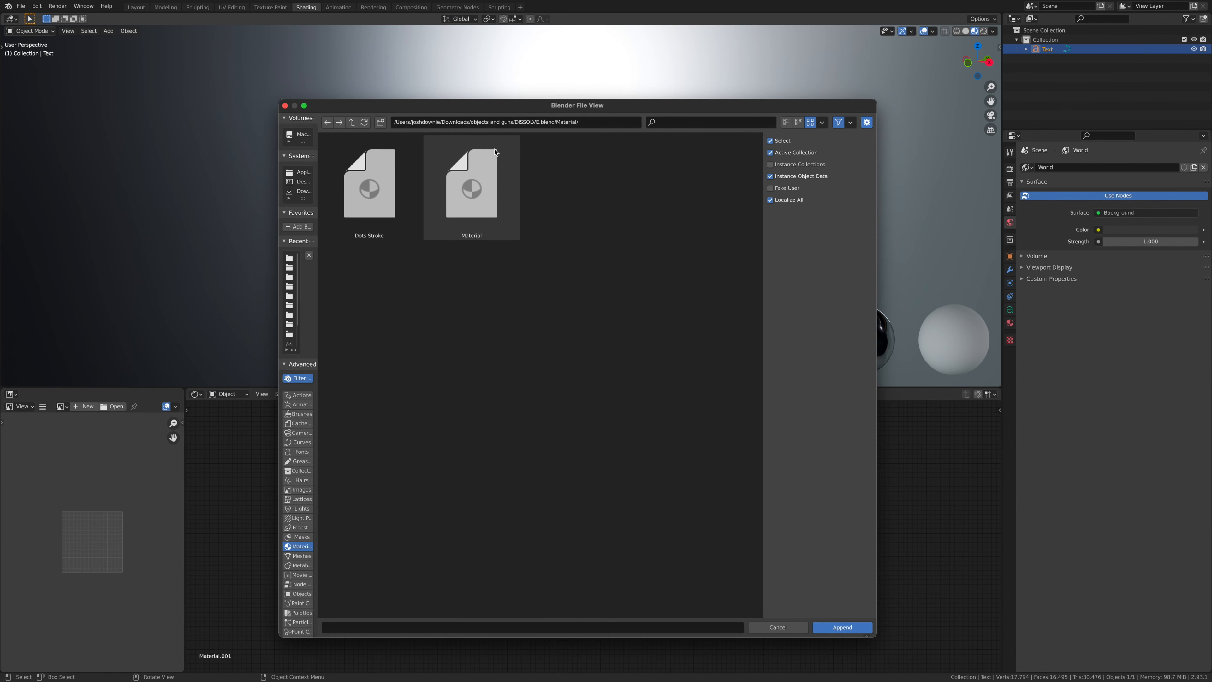
click(479, 194)
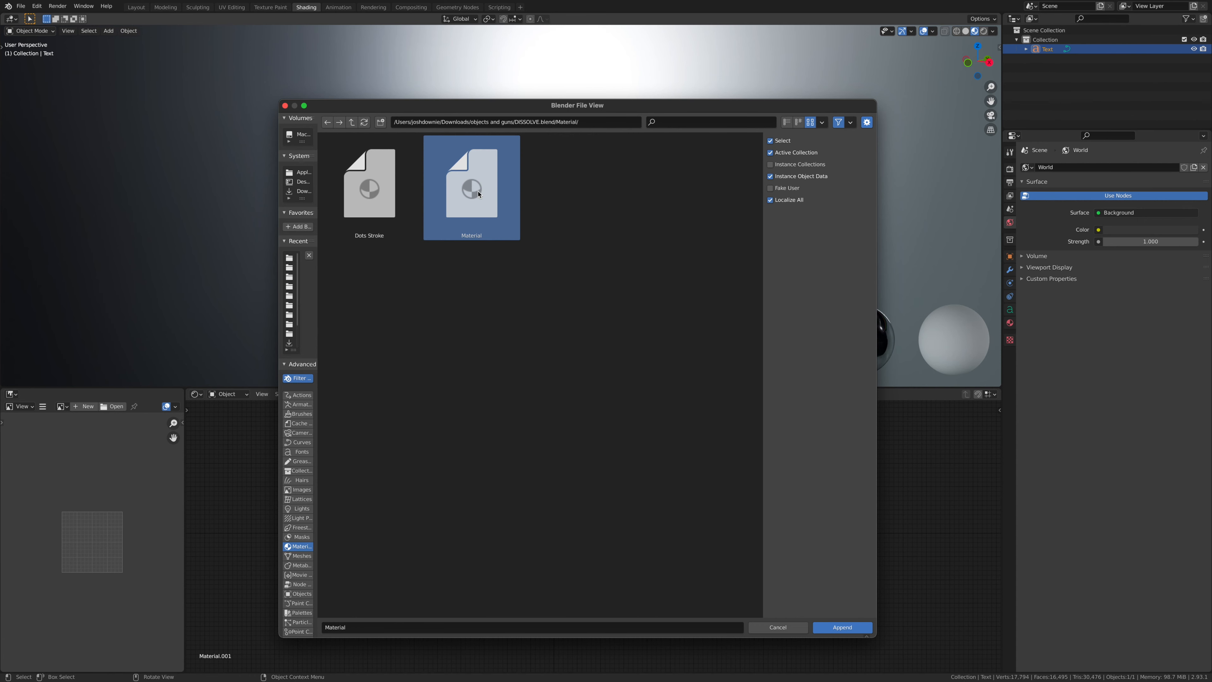
click(842, 628)
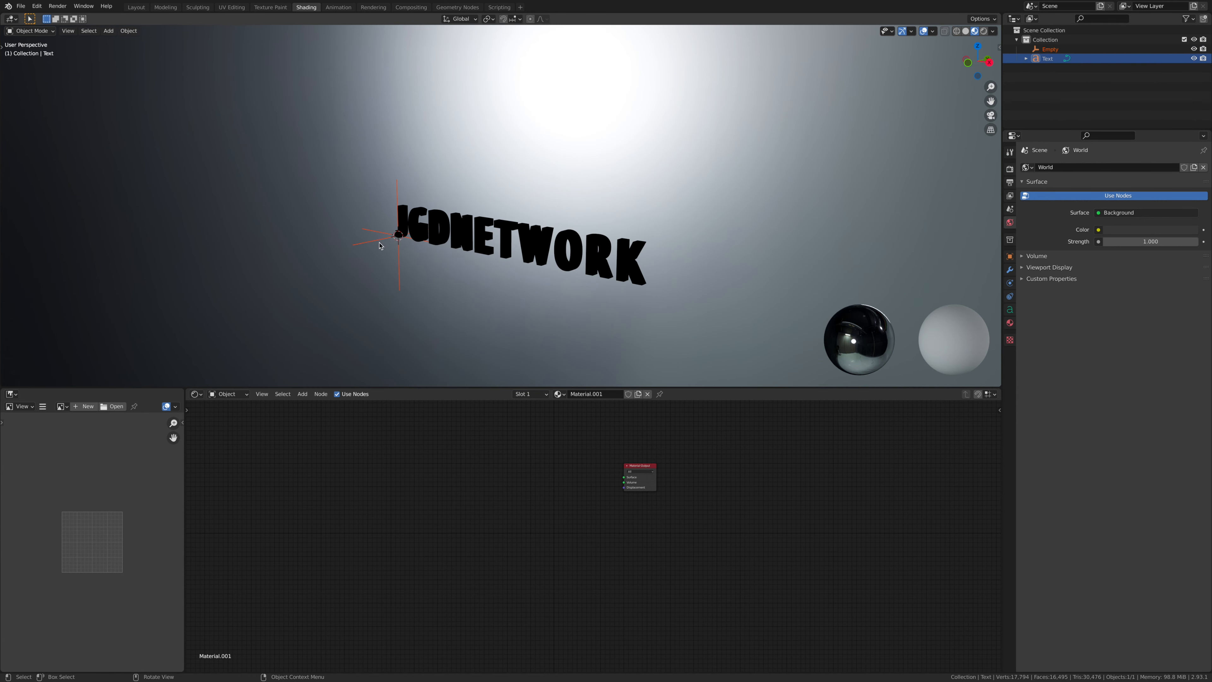
Add the appended NodeGroup to the text's material and connect its Shader output to the Material Output's Surface input.
mouse_move(513, 531)
middle_down()
mouse_move(554, 519)
mouse_move(518, 541)
middle_up()
scroll(605, 508, up, 8)
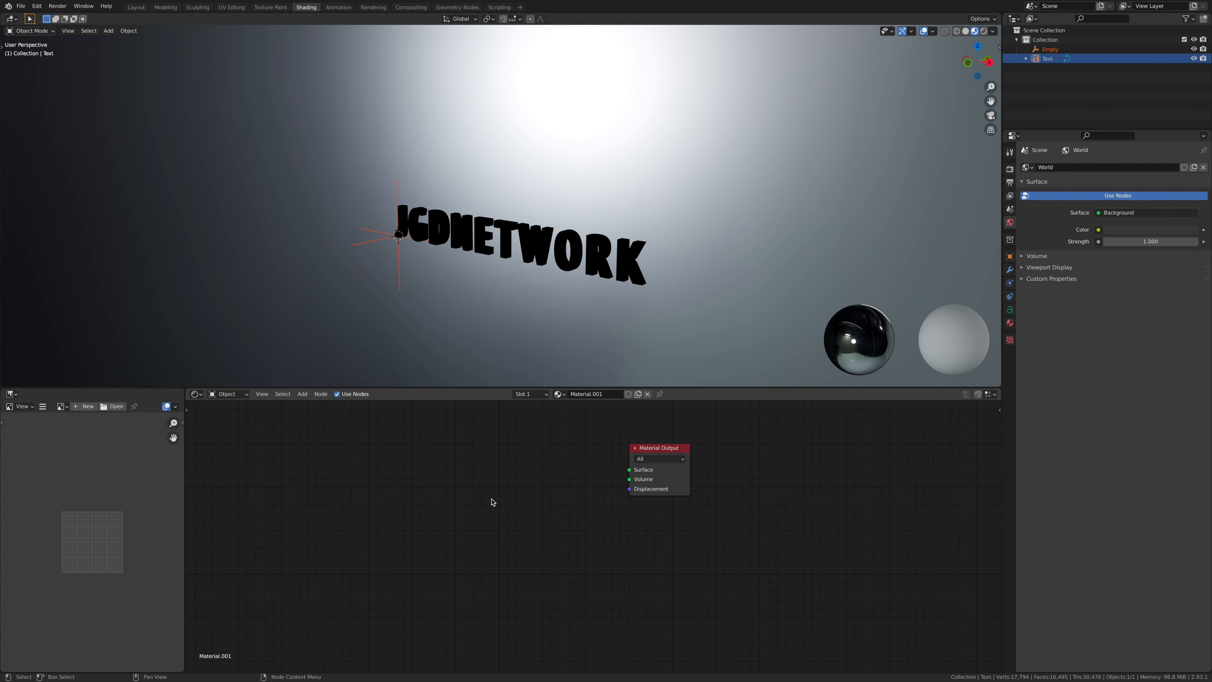
key(shift+a)
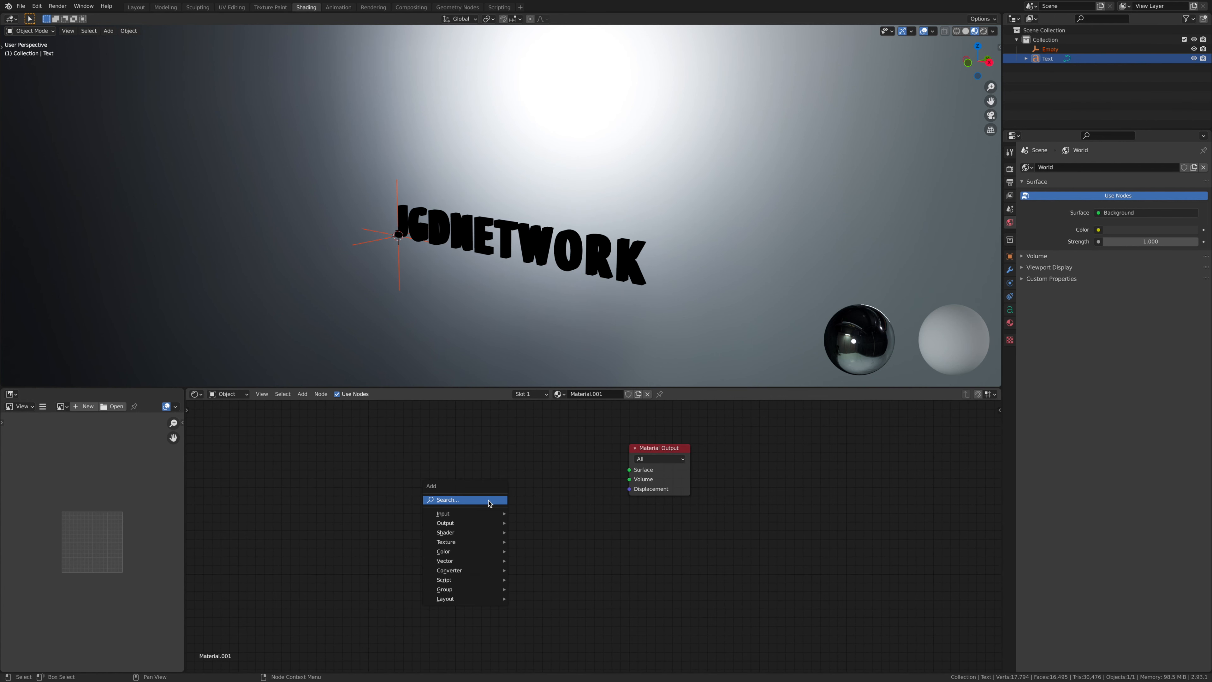
mouse_move(496, 589)
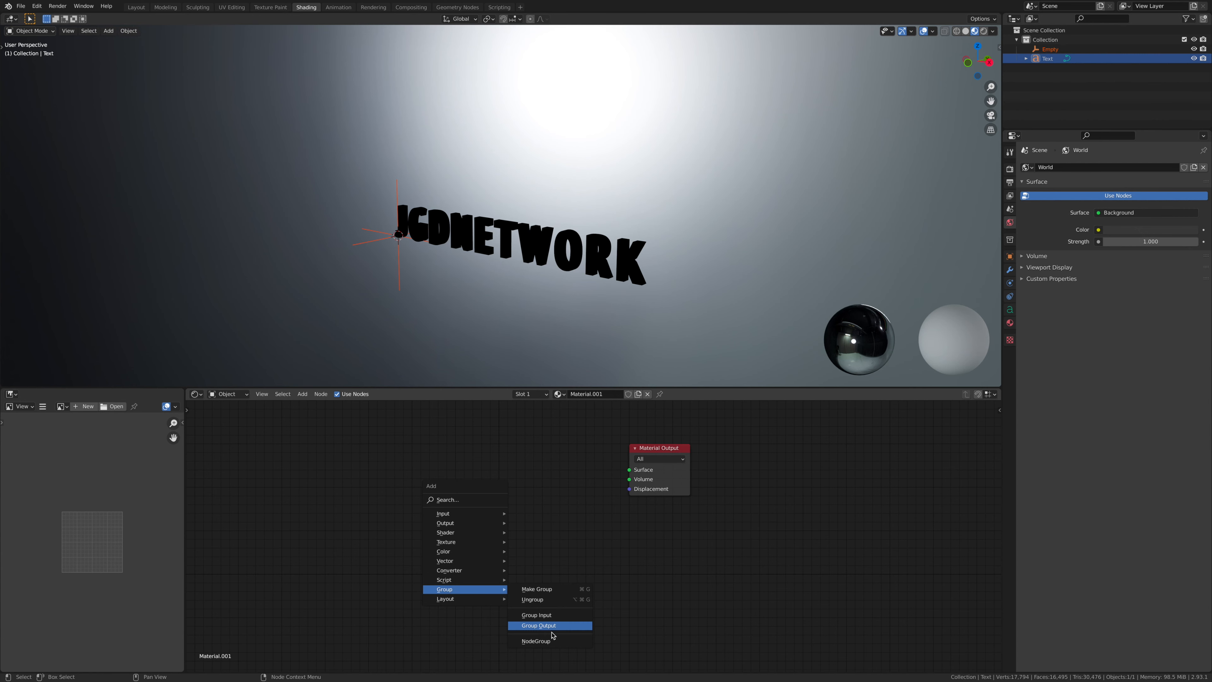
click(530, 641)
click(432, 437)
scroll(422, 495, up, 2)
drag(447, 468, 648, 494)
Set the text material's blend mode to Alpha Hashed and its shadow mode to None.
key(n)
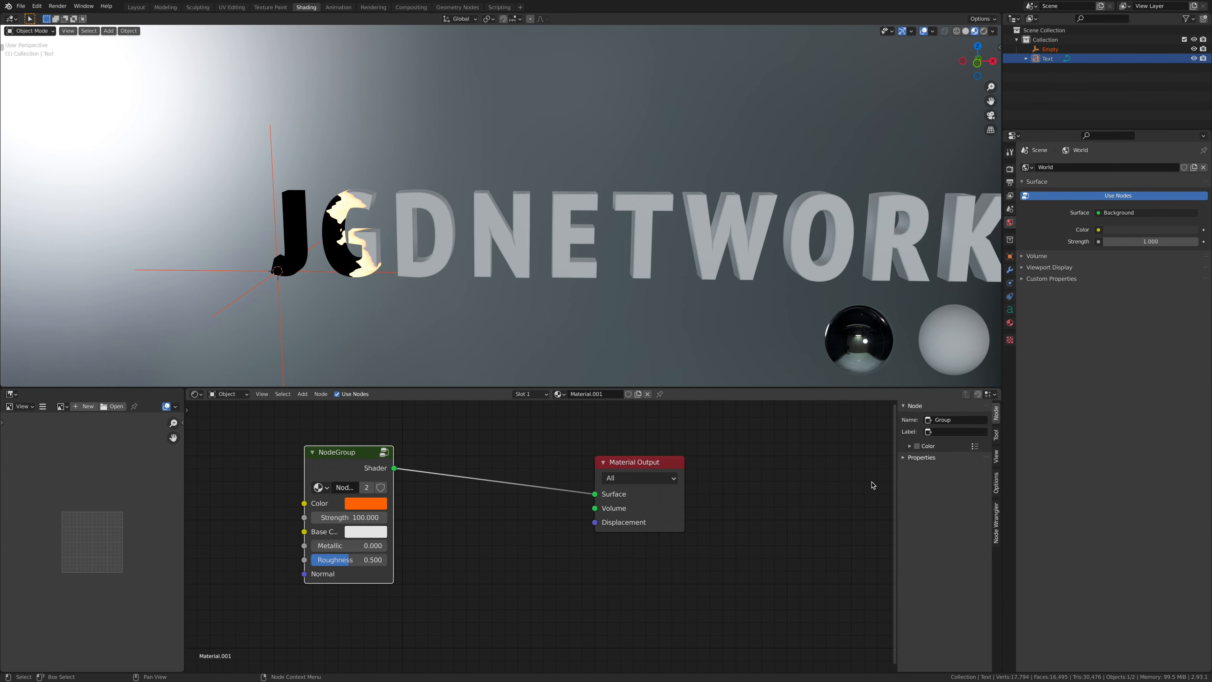
click(997, 489)
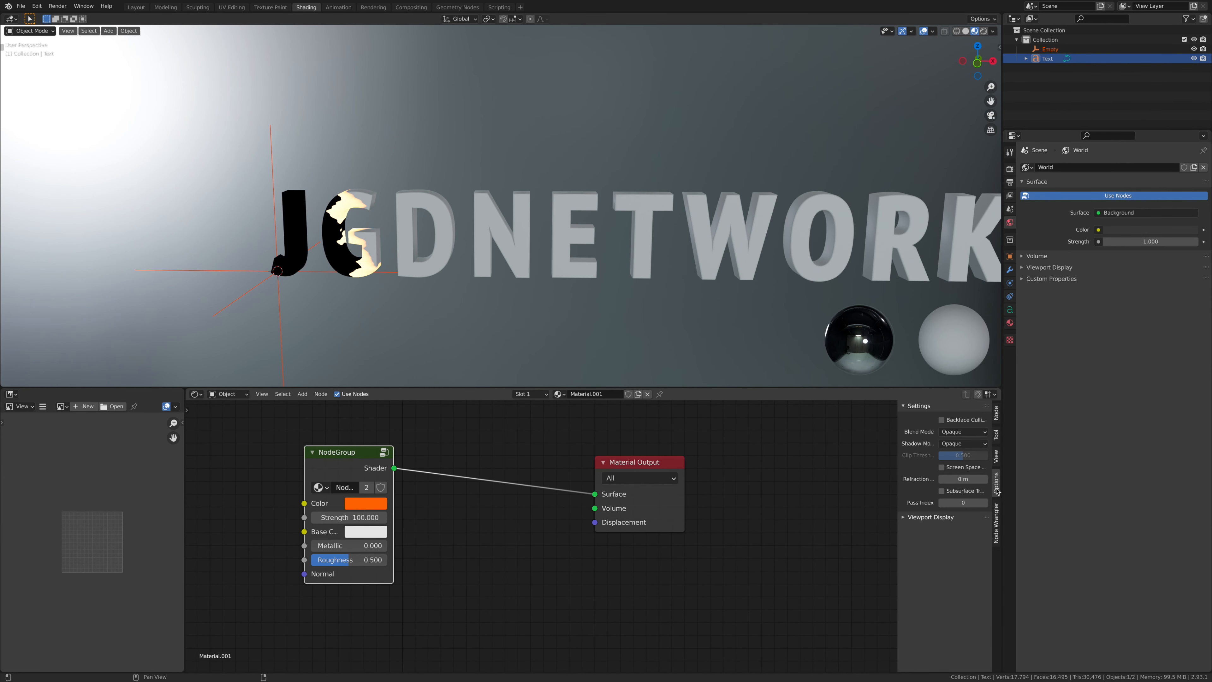
click(971, 433)
click(975, 464)
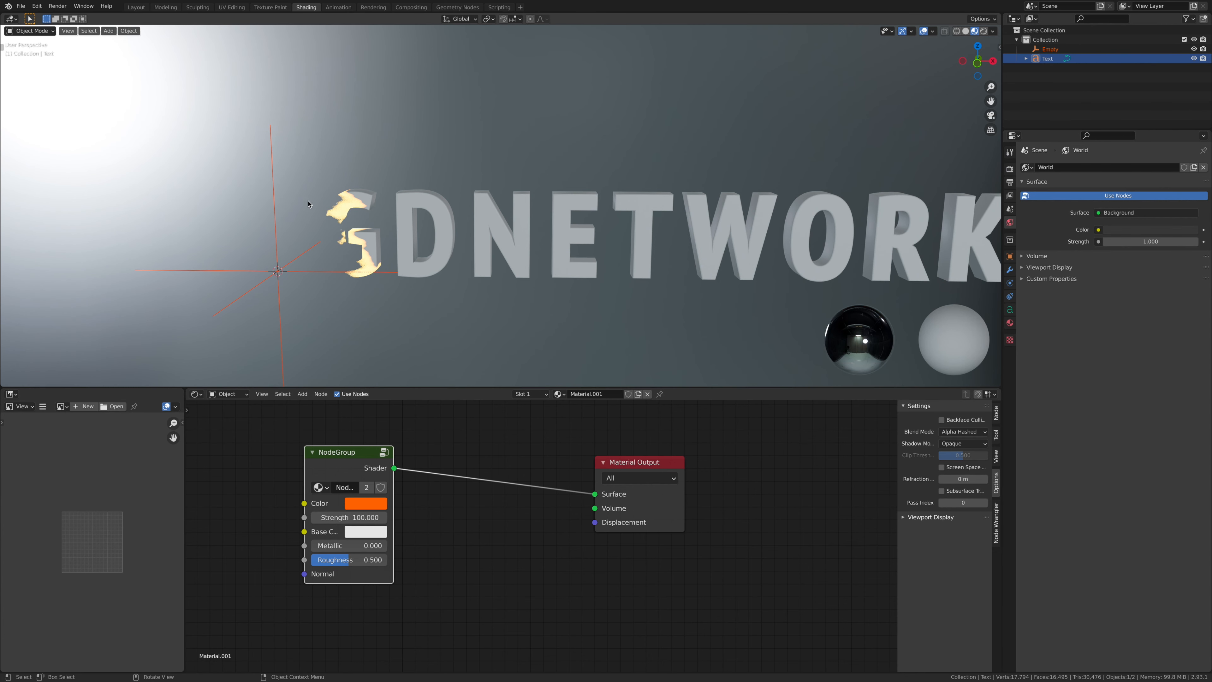
click(973, 443)
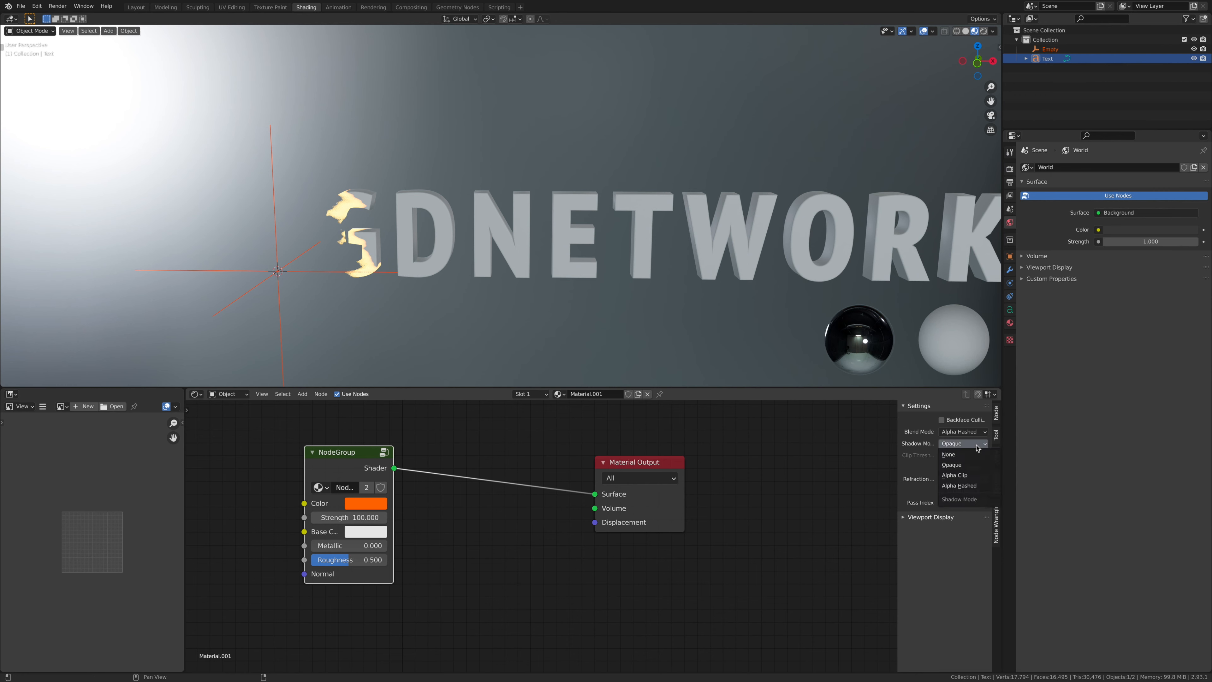
click(948, 454)
Enable Ambient Occlusion, Bloom and Screen Space Reflections with Refraction in the Eevee render settings.
click(1009, 168)
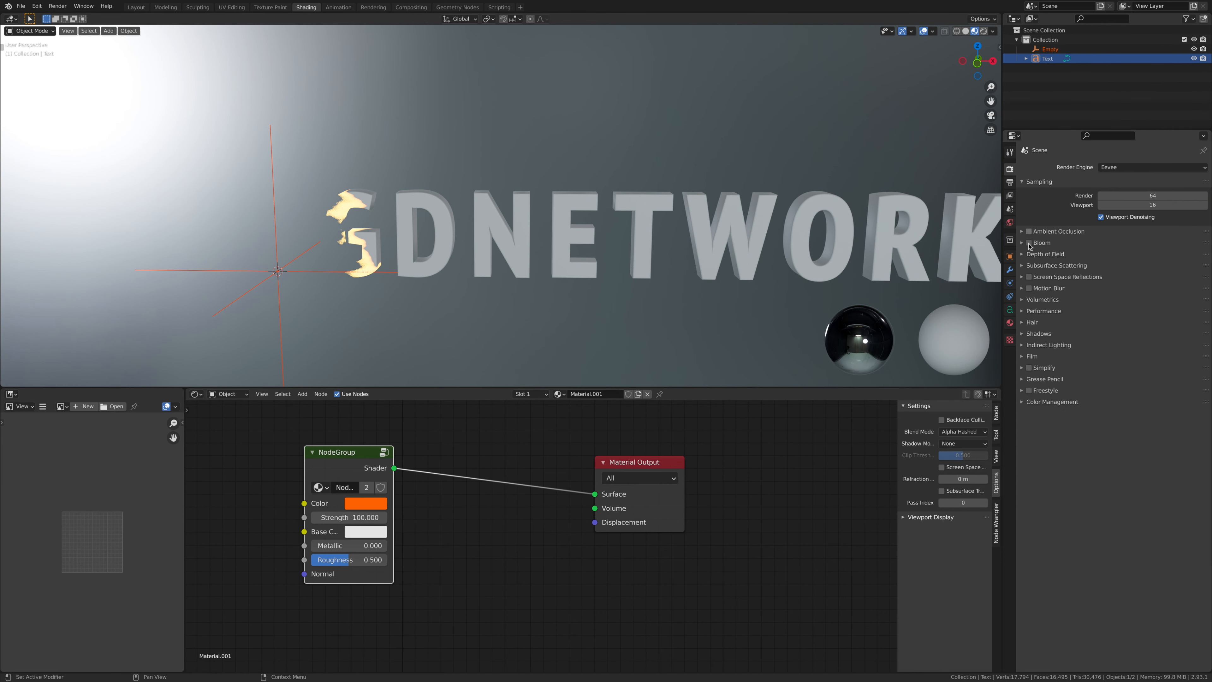
click(1029, 231)
click(1029, 242)
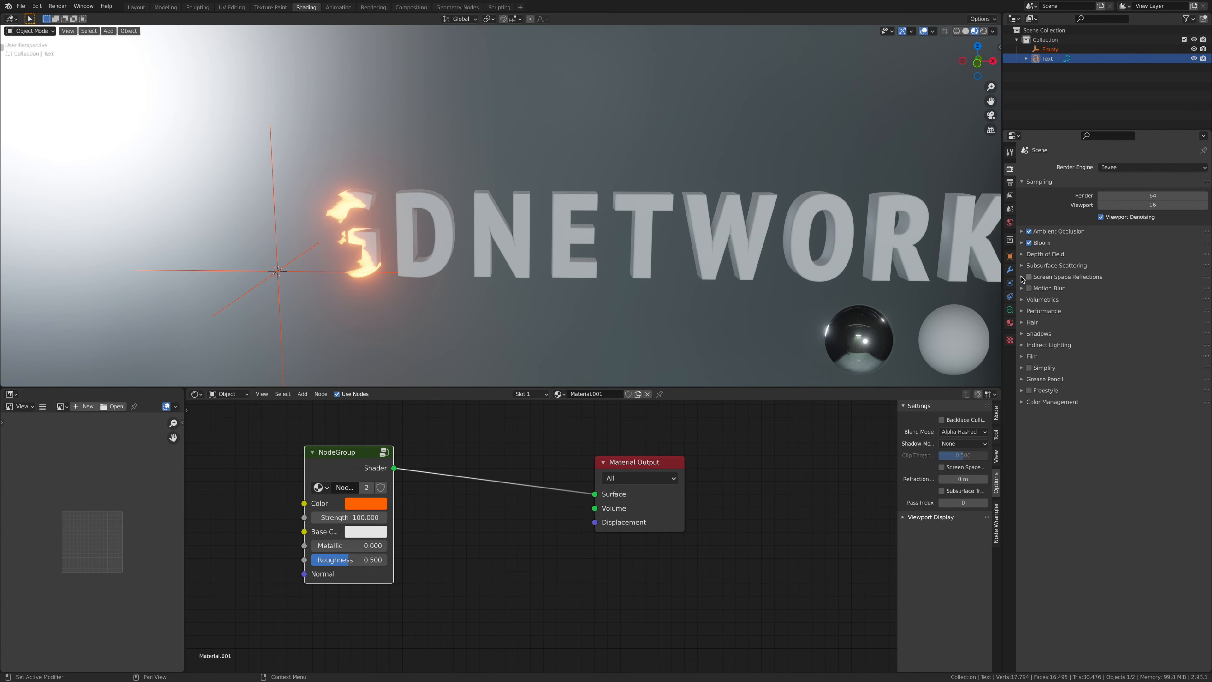
click(1022, 277)
click(1029, 277)
click(1097, 291)
Change the node group's base colour to blue, with hue about 0.626 and saturation about 0.94.
scroll(558, 565, up, 1)
middle_drag(468, 598, 495, 559)
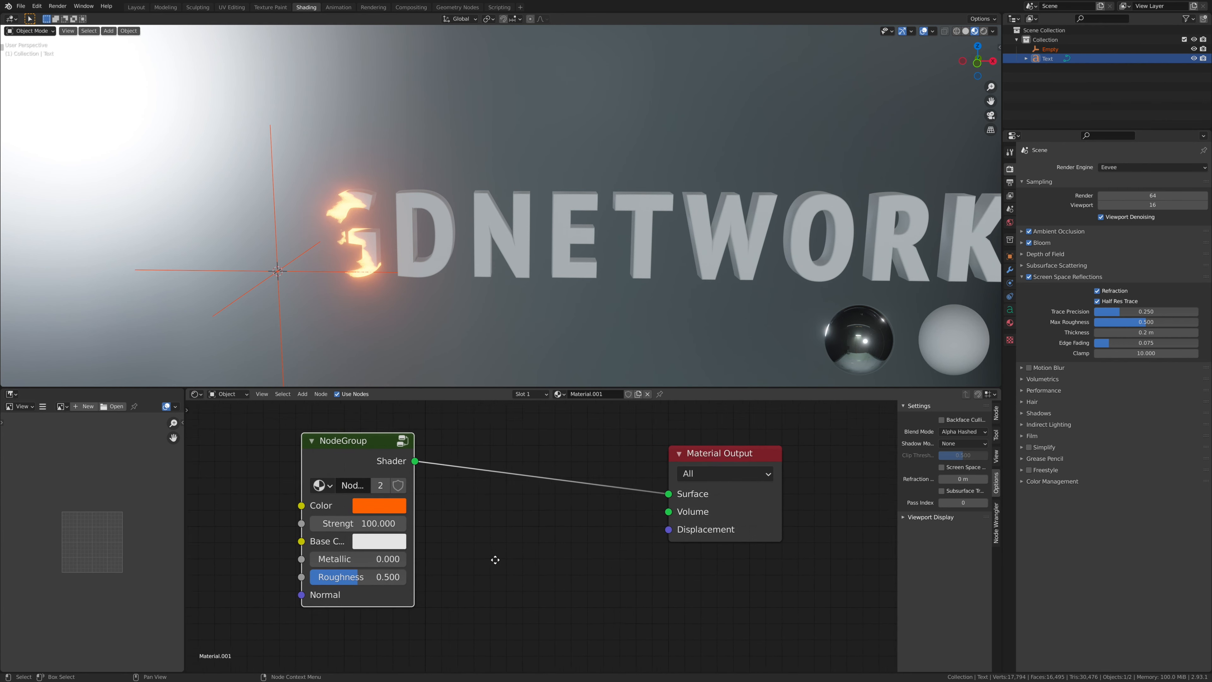
scroll(495, 559, up, 2)
click(448, 541)
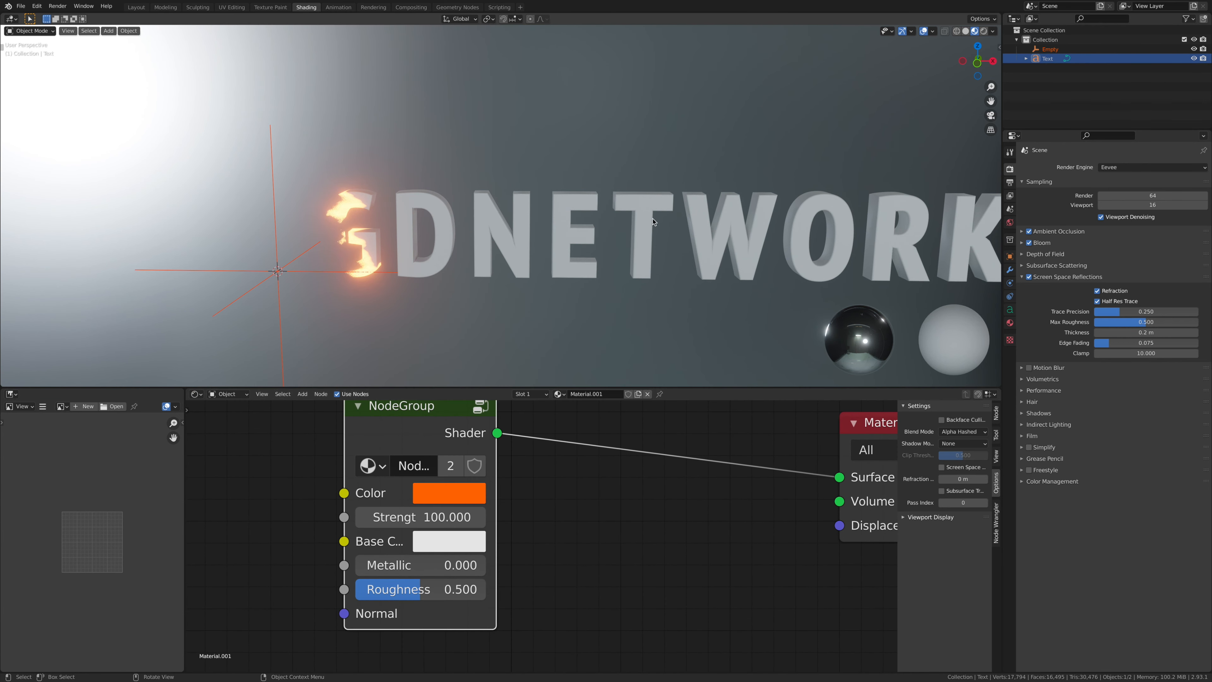
click(447, 542)
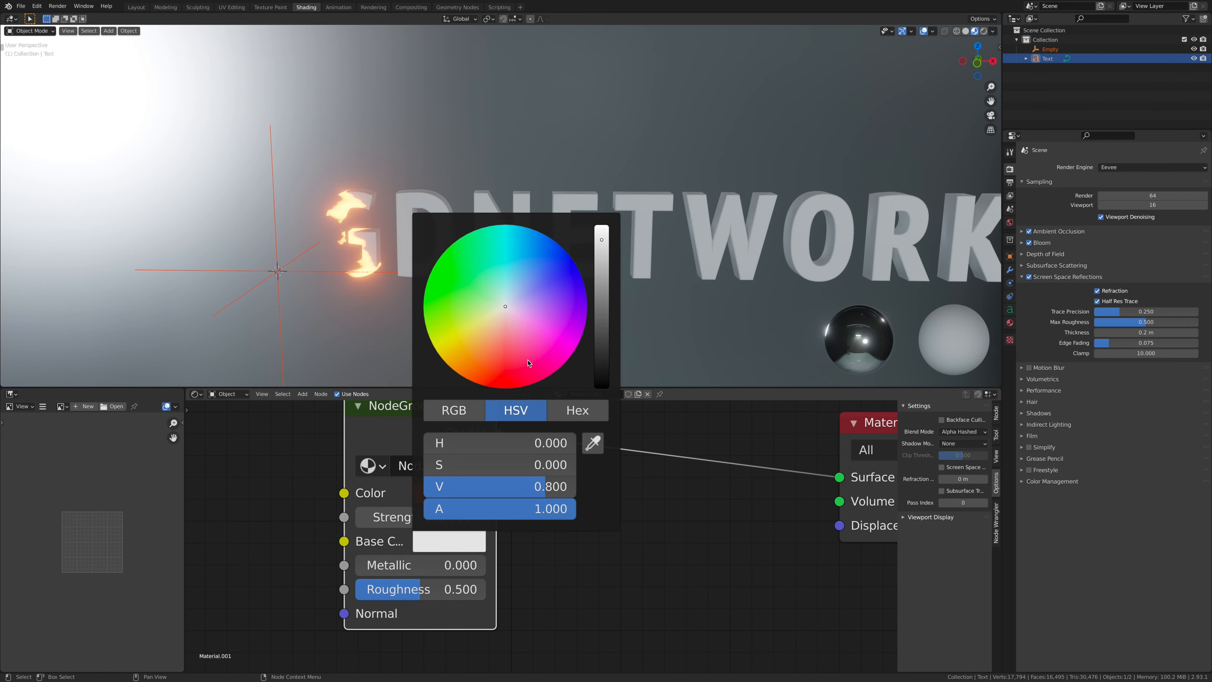
drag(508, 309, 559, 251)
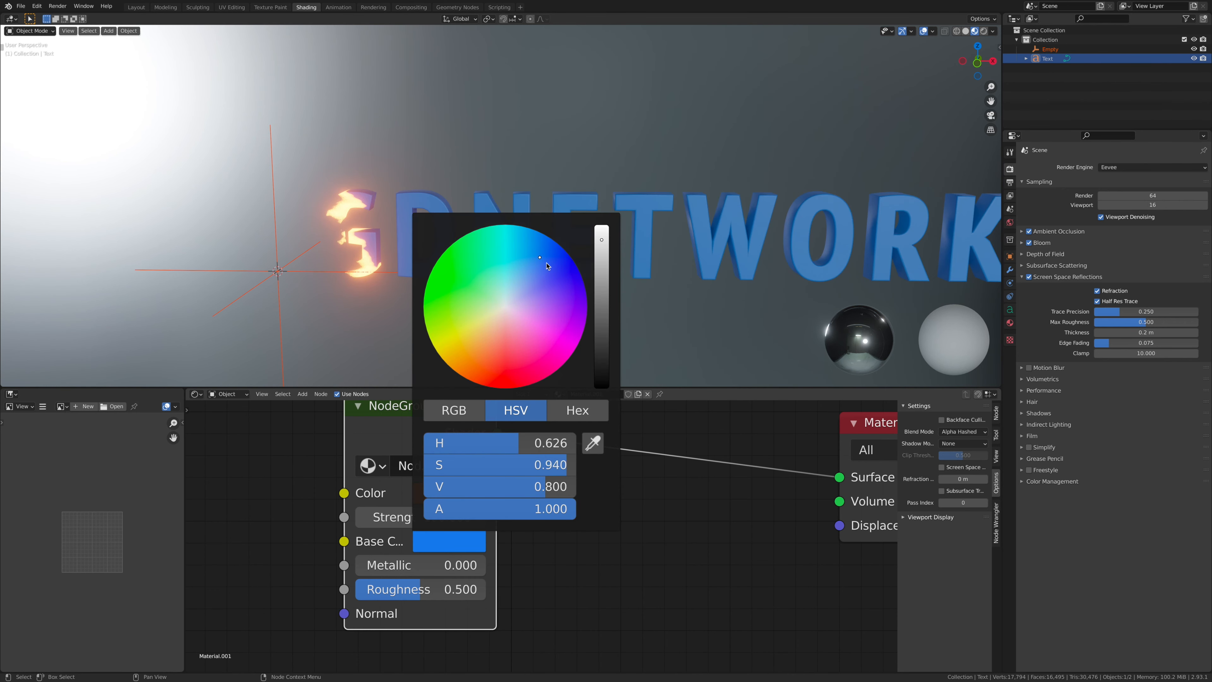
In front orthographic view, move the dissolve-controlling empty about 1.47 m along the X axis across the text.
scroll(947, 46, down, 5)
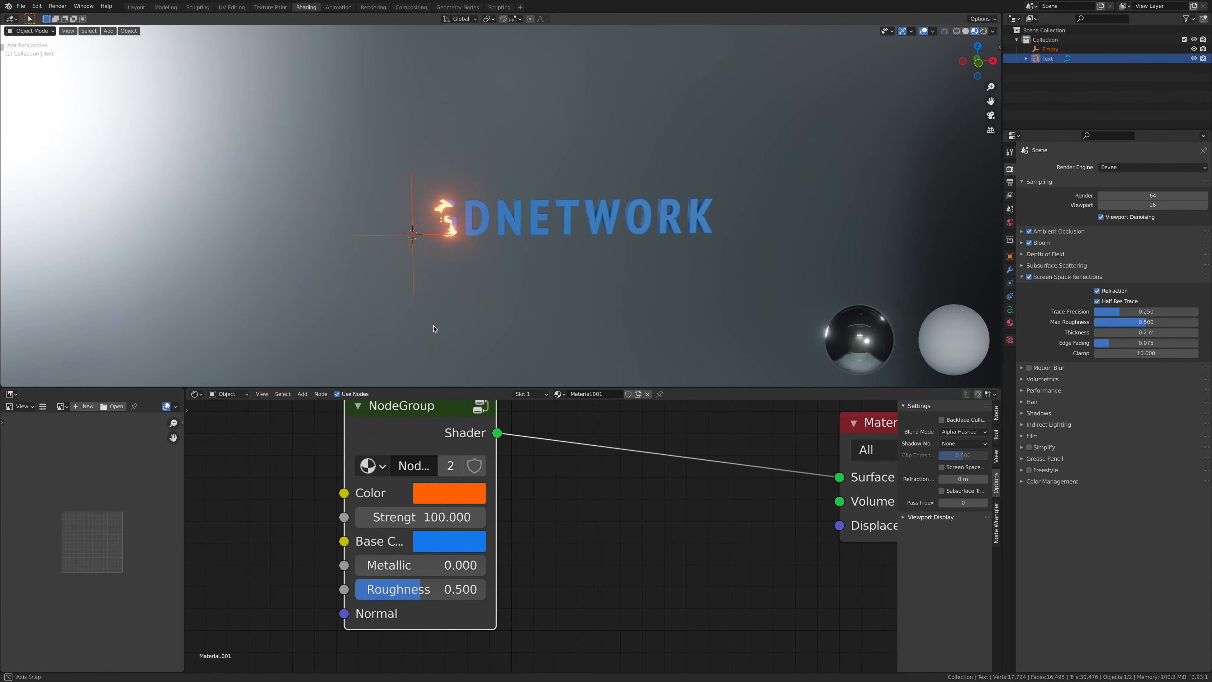
click(977, 66)
scroll(573, 253, up, 4)
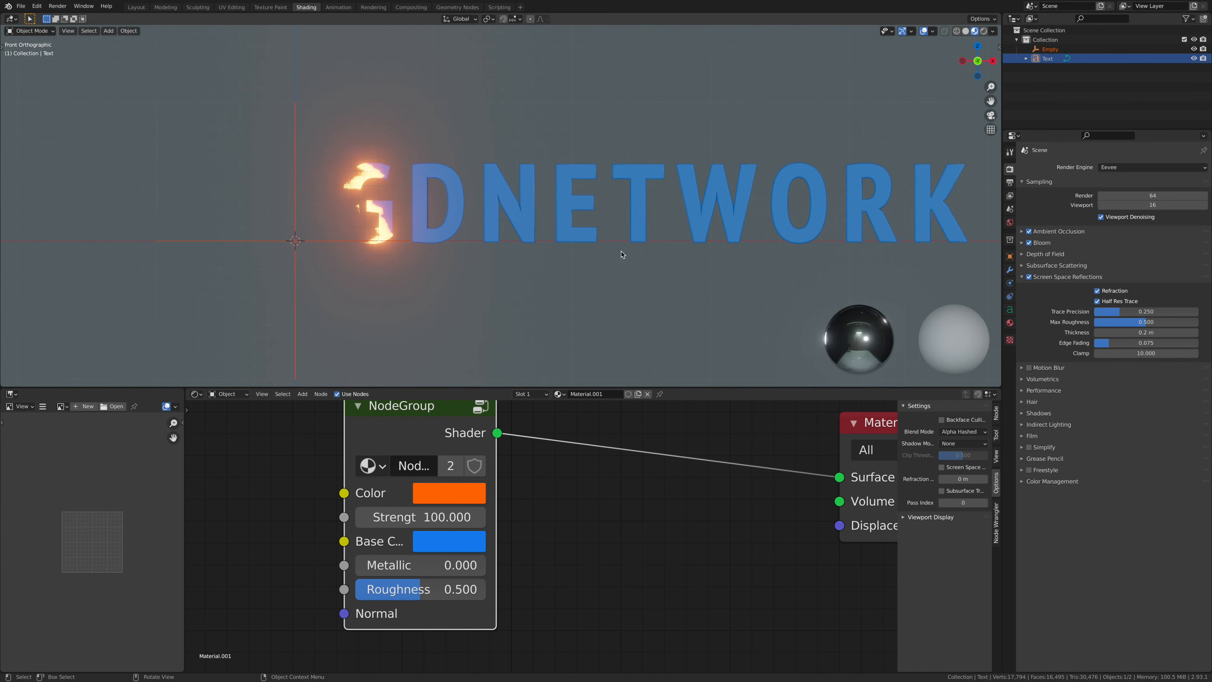
shift+middle_drag(522, 247, 512, 249)
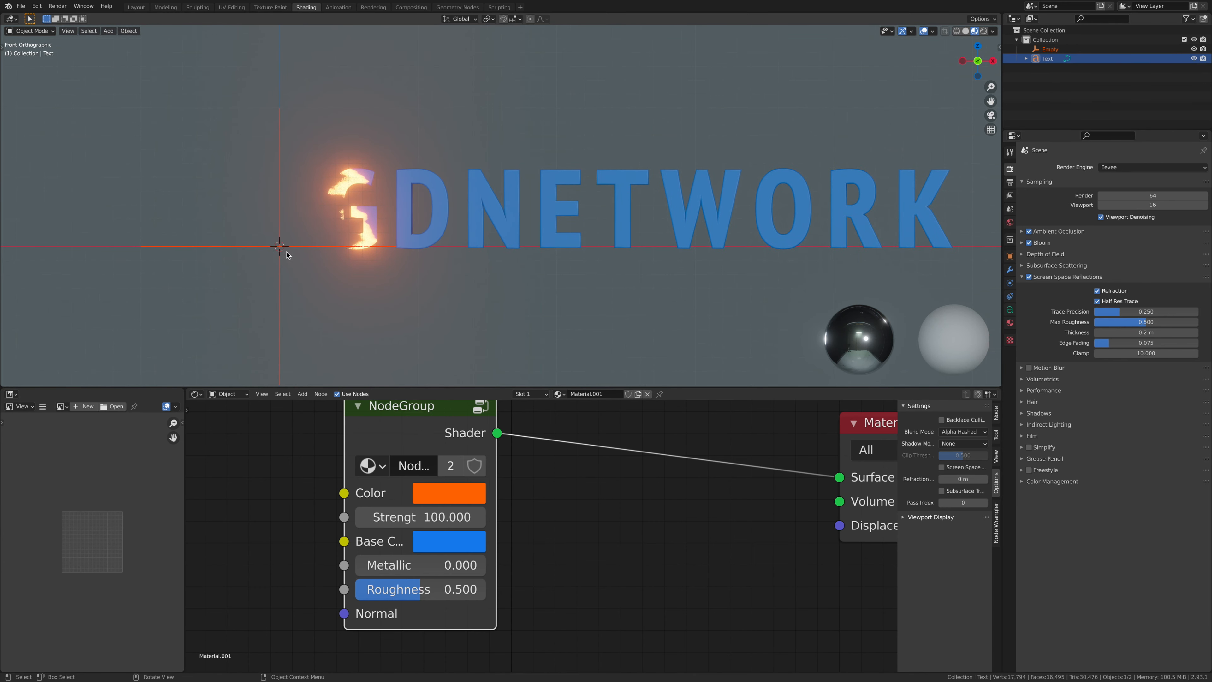
click(260, 249)
key(g)
key(x)
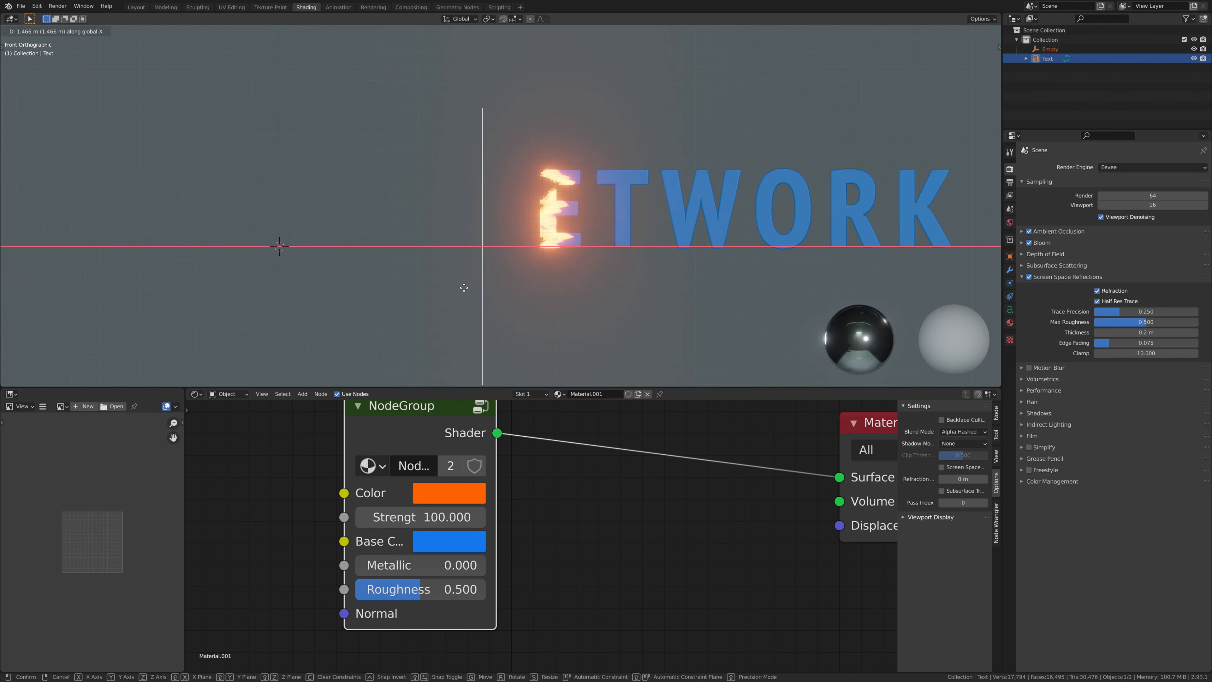
click(469, 289)
scroll(577, 328, up, 2)
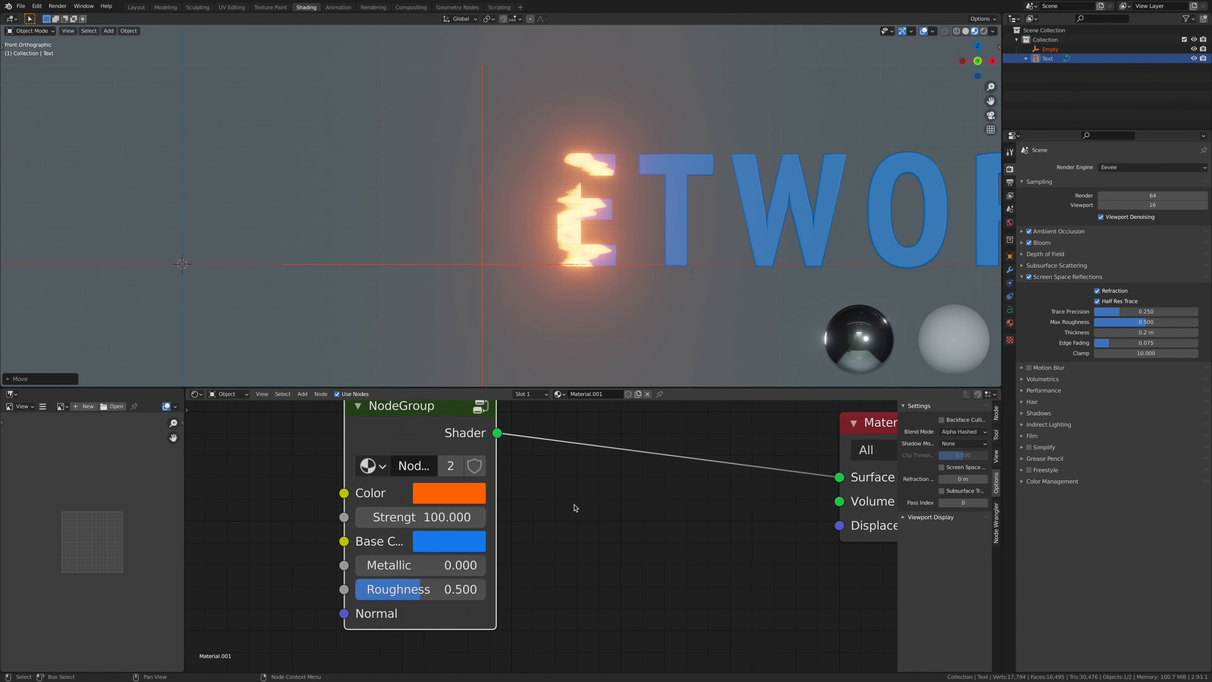
Open the NodeGroup for editing and move the ColorRamp's white stop to position 0.393.
scroll(543, 530, down, 2)
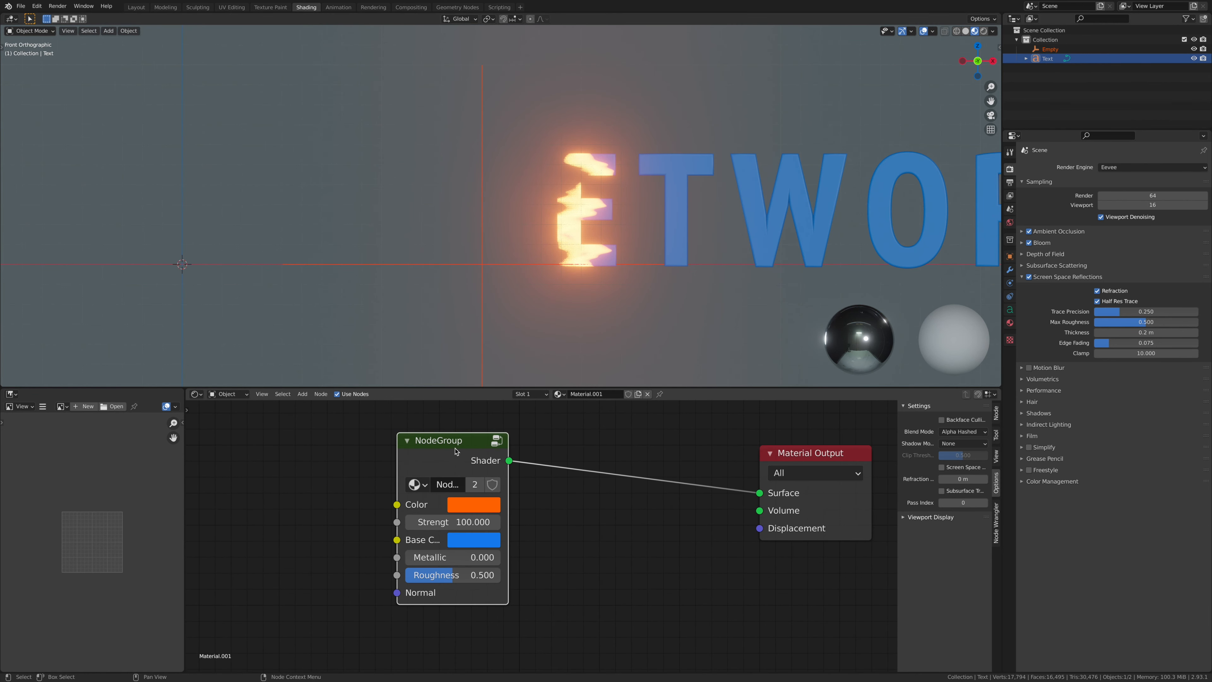
right_click(439, 438)
click(420, 492)
drag(530, 542, 513, 545)
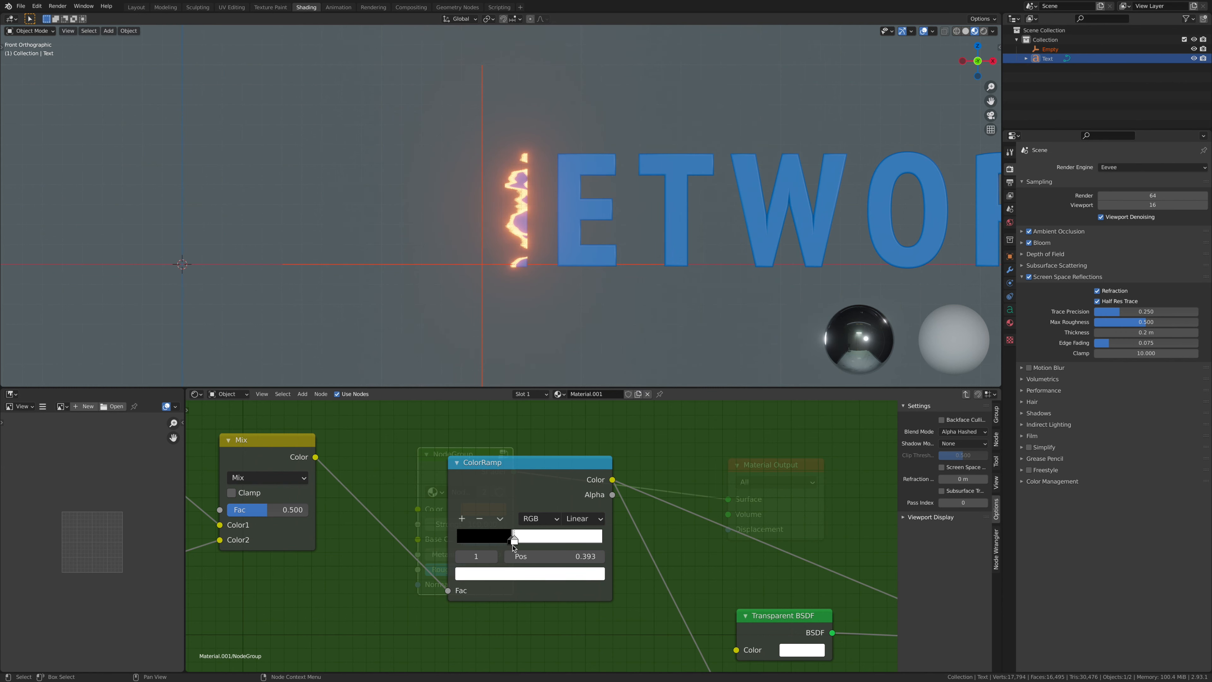
scroll(542, 536, down, 5)
scroll(433, 509, down, 6)
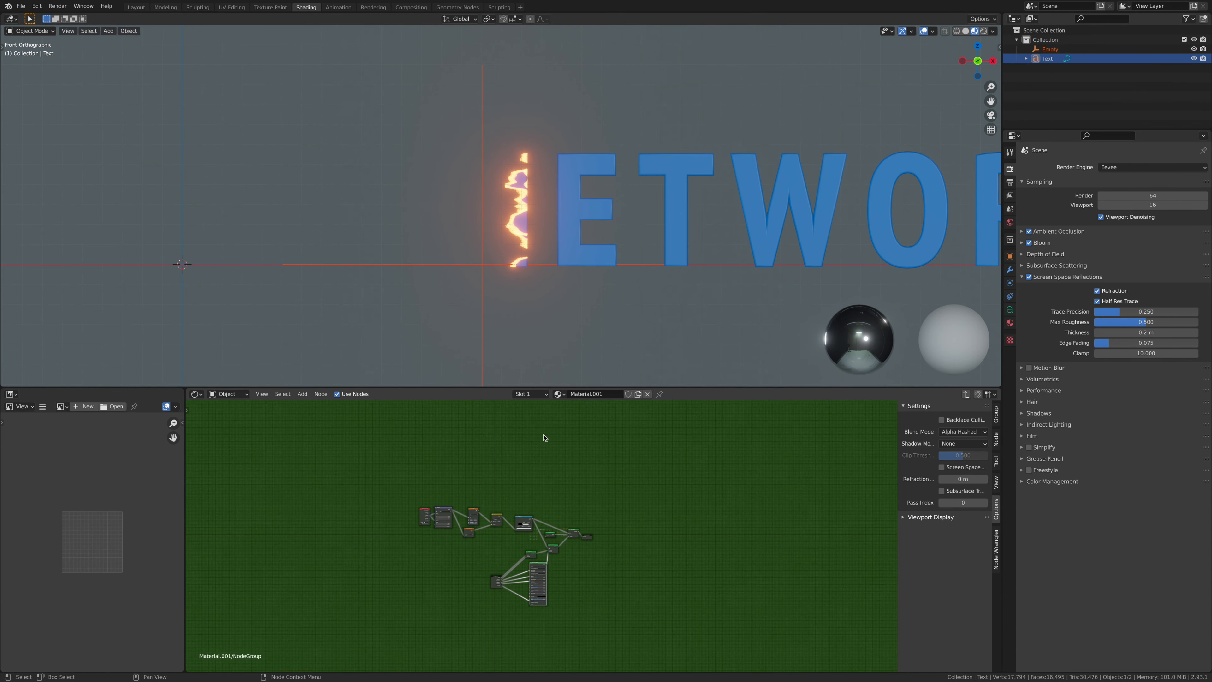
Move the empty along the X axis to about -0.41 m, just before the text's first letter.
click(479, 266)
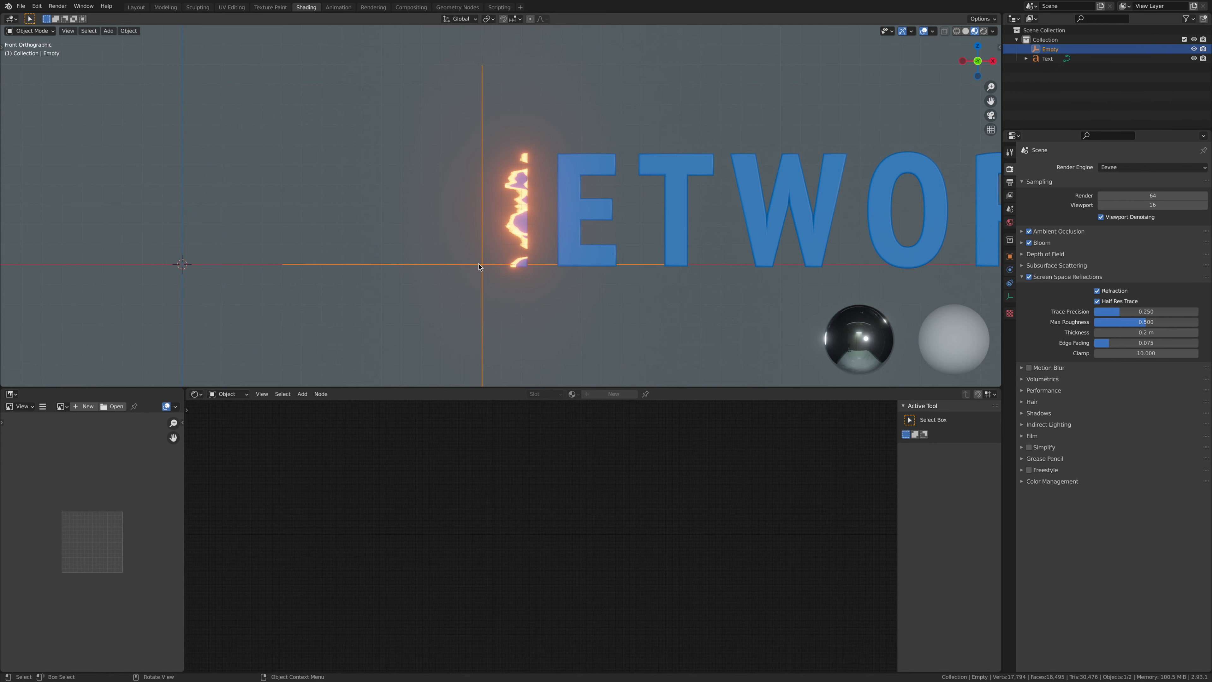
key(g)
key(x)
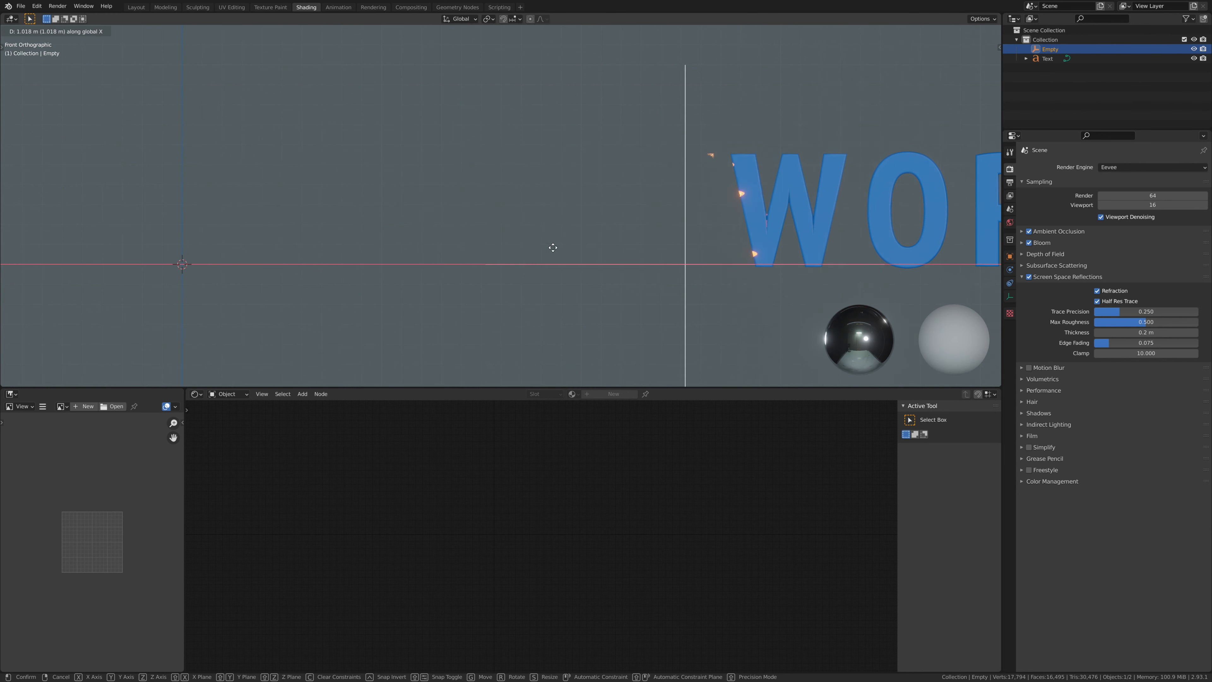
click(119, 267)
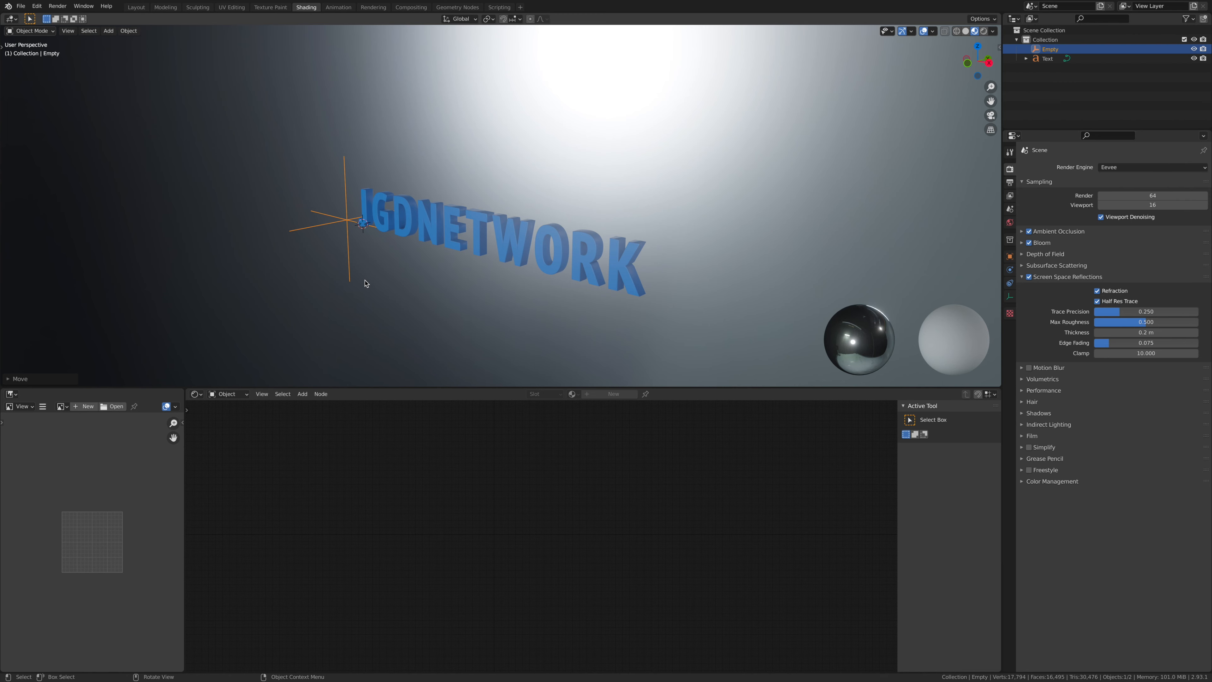
In the Layout workspace, insert a location keyframe for the empty at frame 1.
click(137, 8)
click(1009, 352)
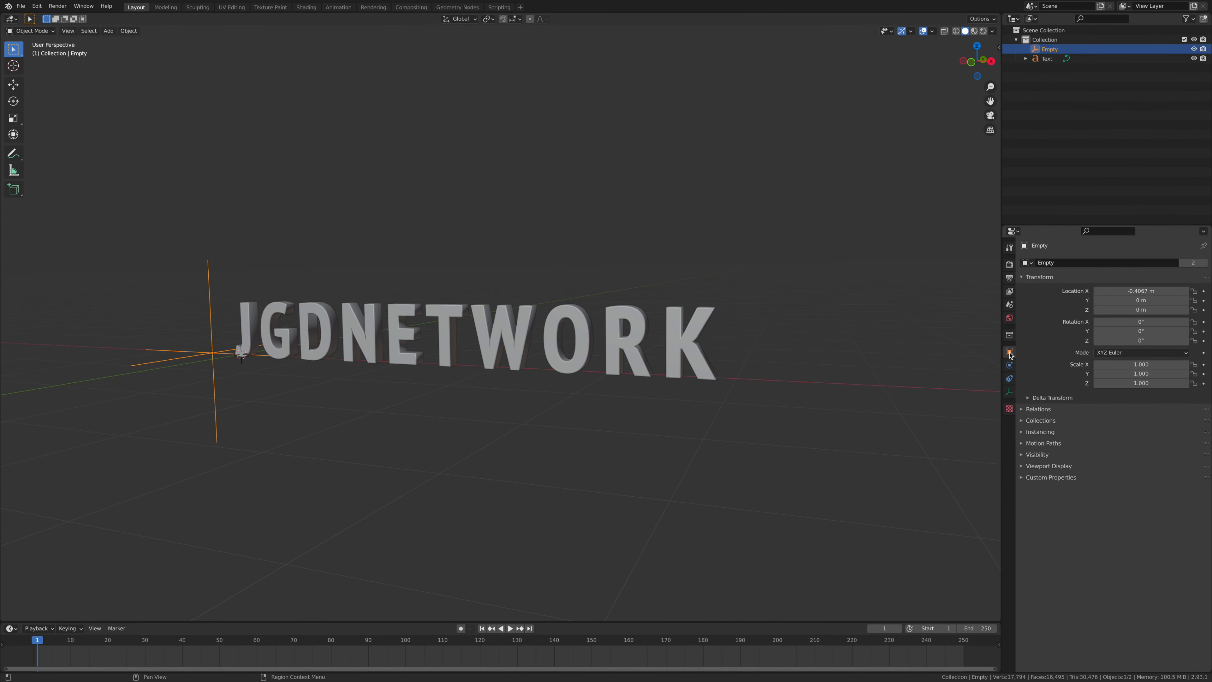
key(i)
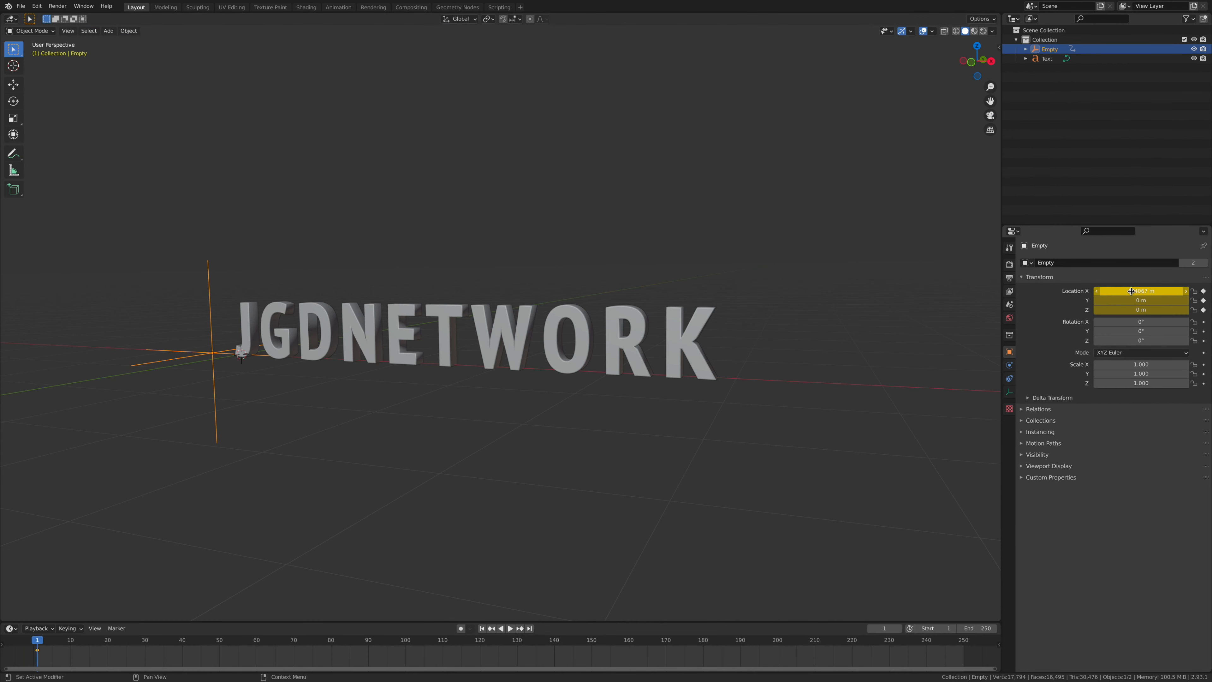
At frame 250, set the empty's X location to about 5.45 m, past the text's end, and keyframe its location.
key(shift+Right)
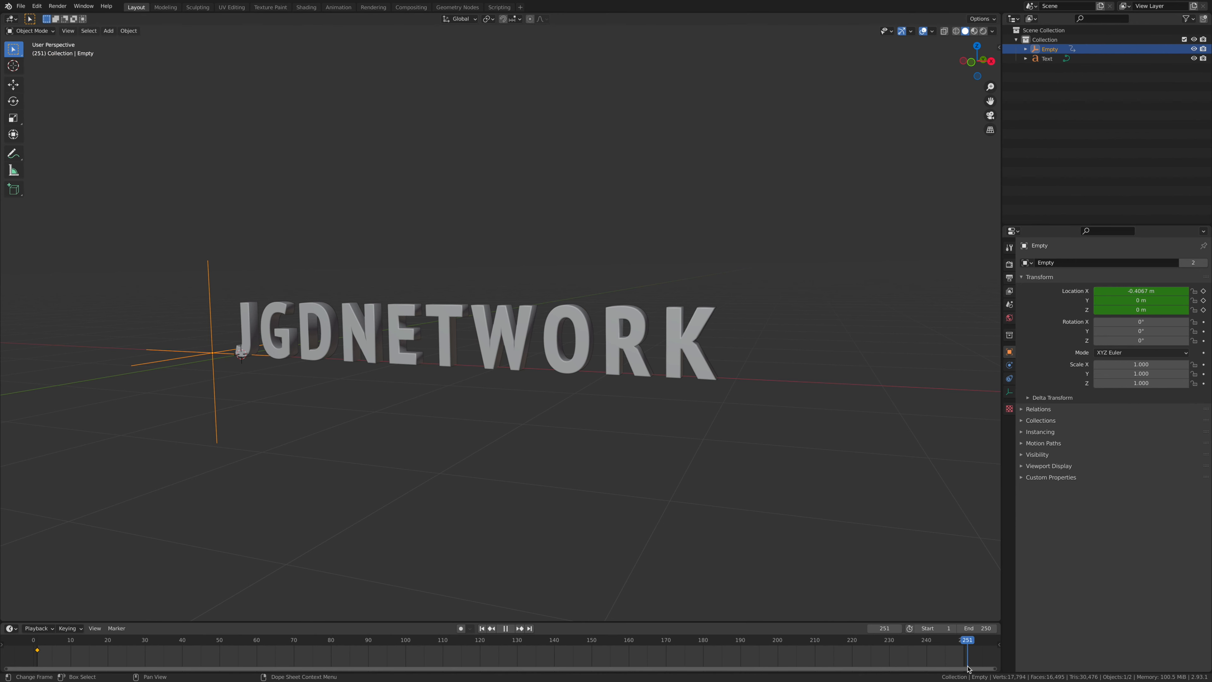
drag(1127, 291, 1172, 291)
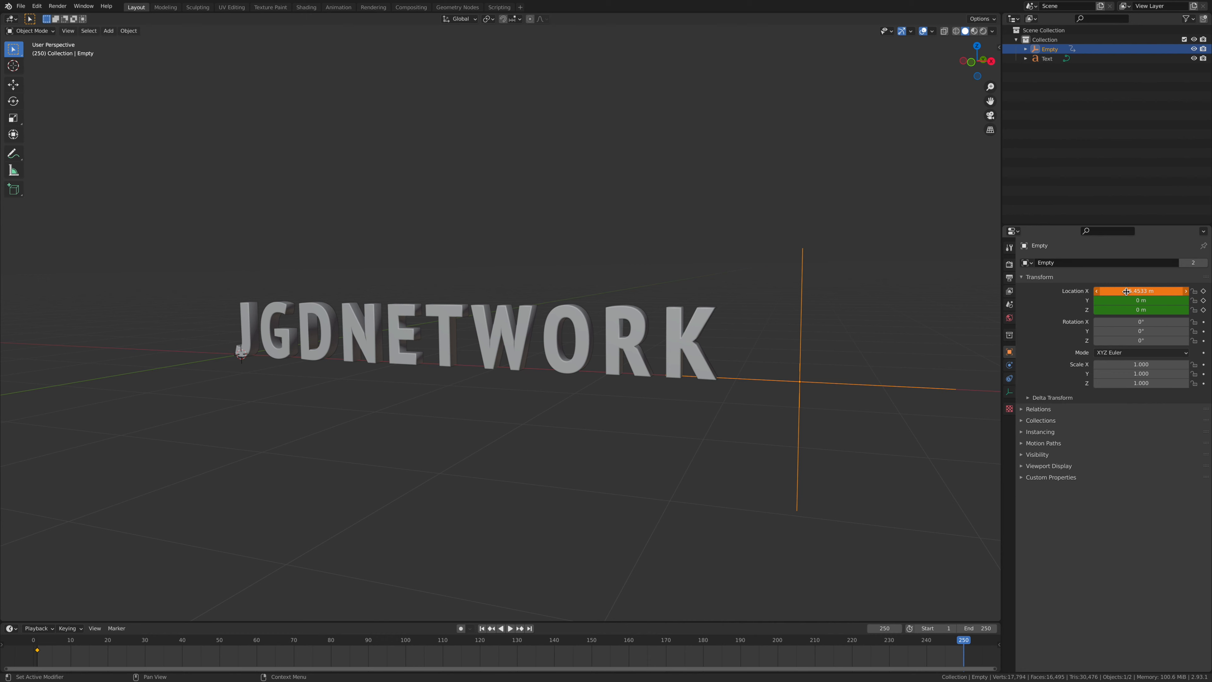
key(i)
Play the dissolve animation with rendered viewport shading.
key(space)
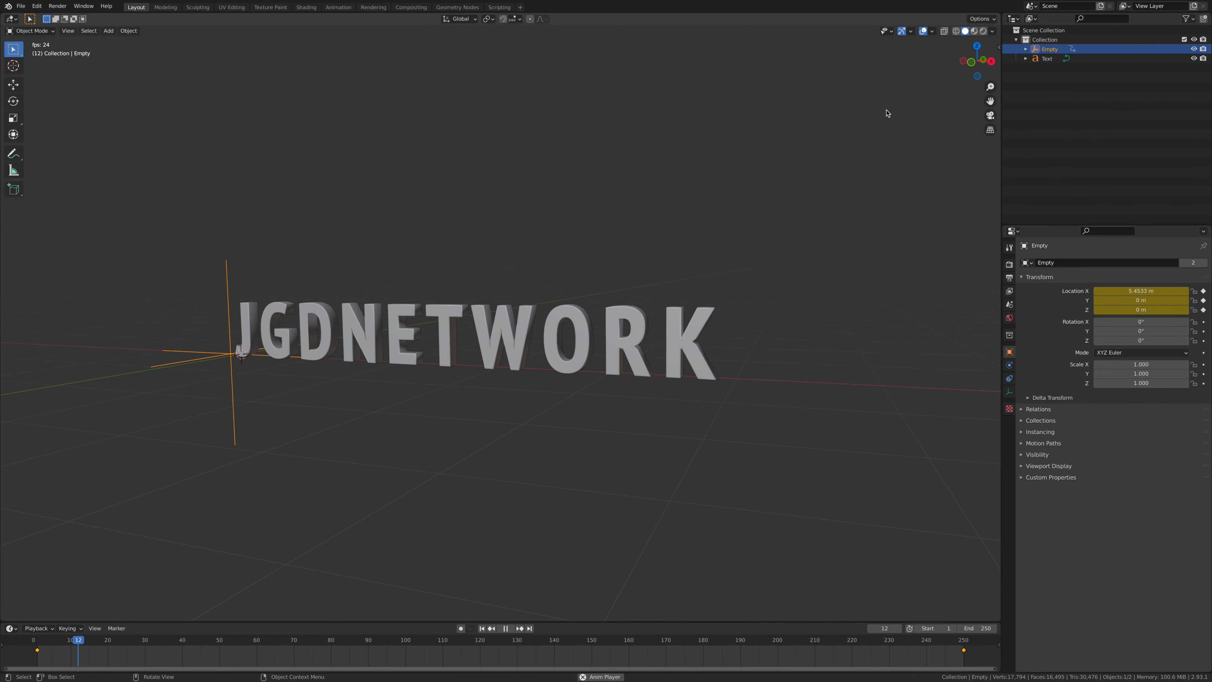
click(983, 31)
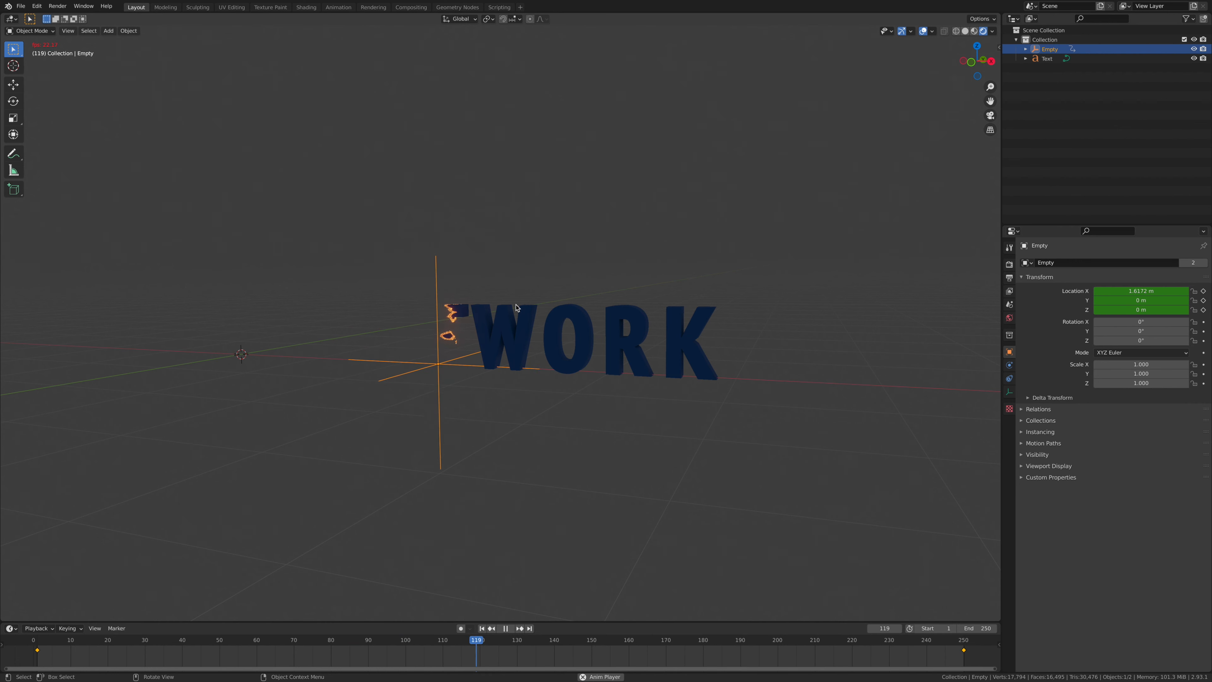